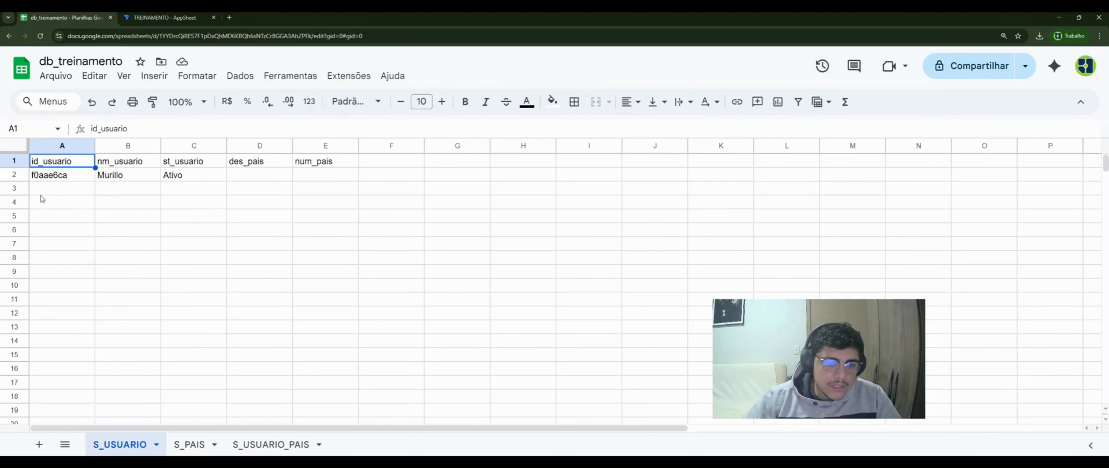
- Step across the S_USUARIO headers from nm_usuario to num_pais, then open the S_PAIS country sheet
key("Right")
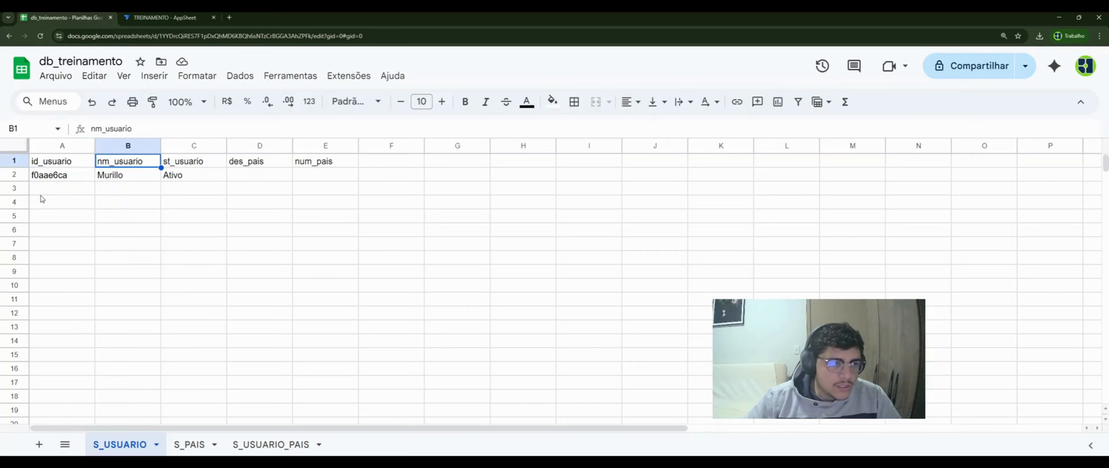
key("Right")
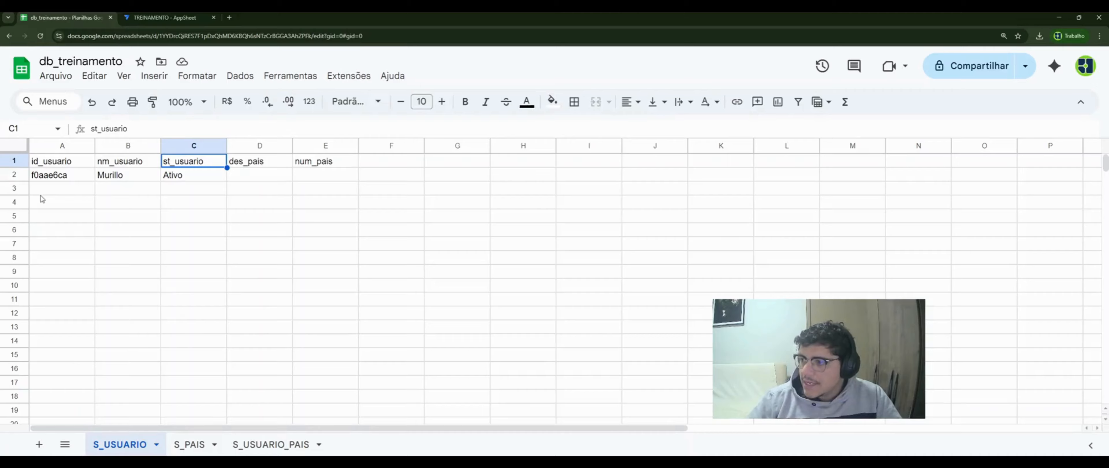
key("Right")
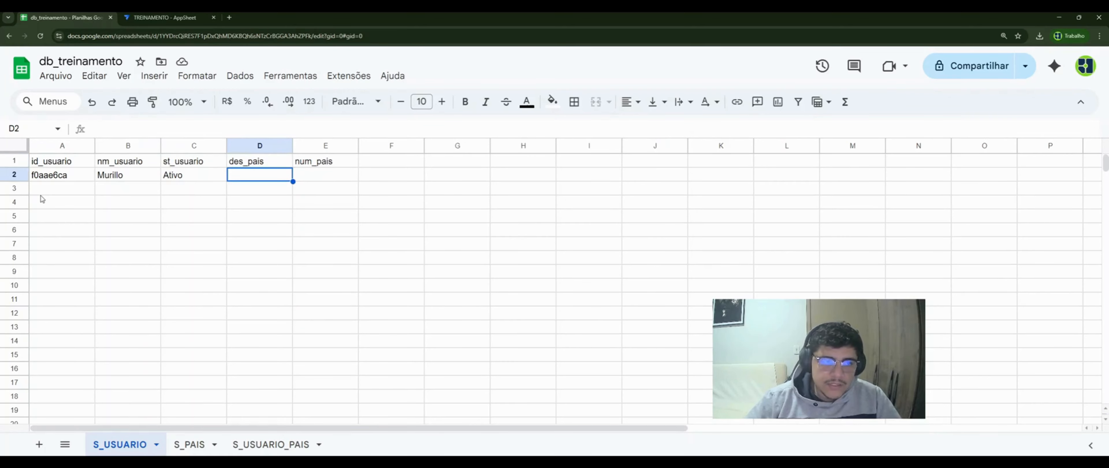
key("Right")
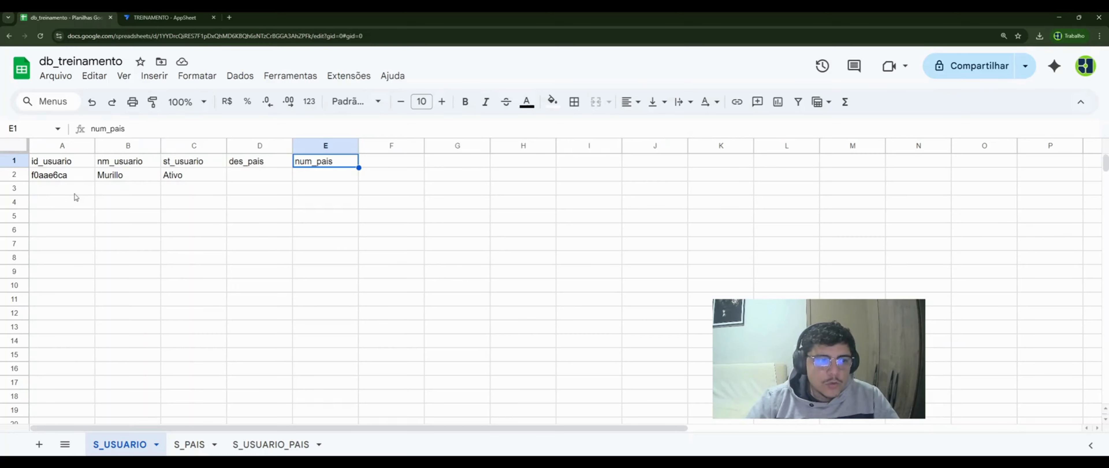
left_click(195, 446)
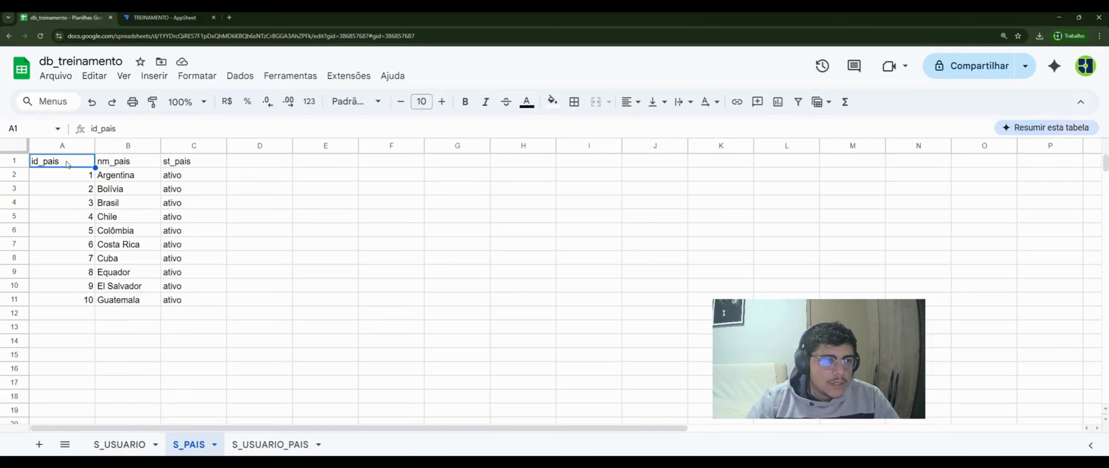
- Review the S_PAIS headers id_pais, nm_pais, st_pais and select all ten country rows
left_click(67, 175)
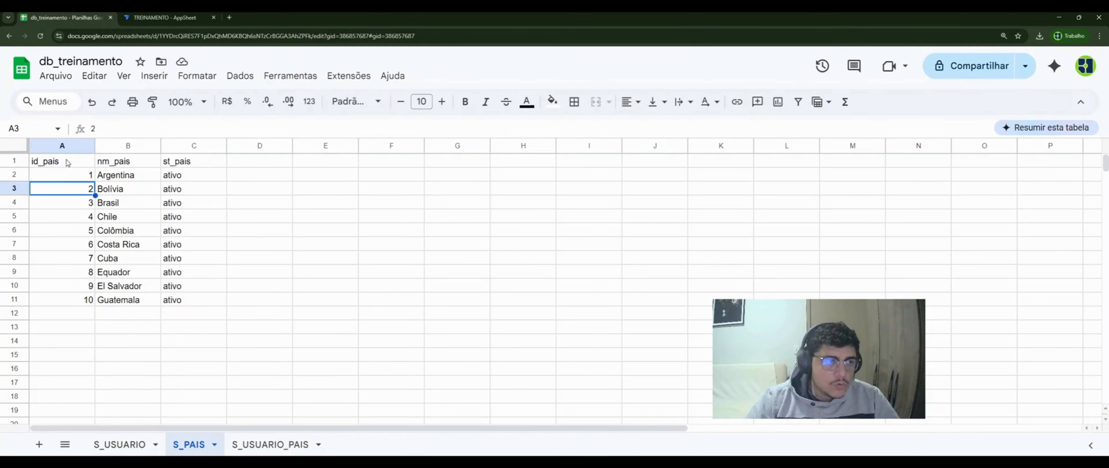
left_click(67, 162)
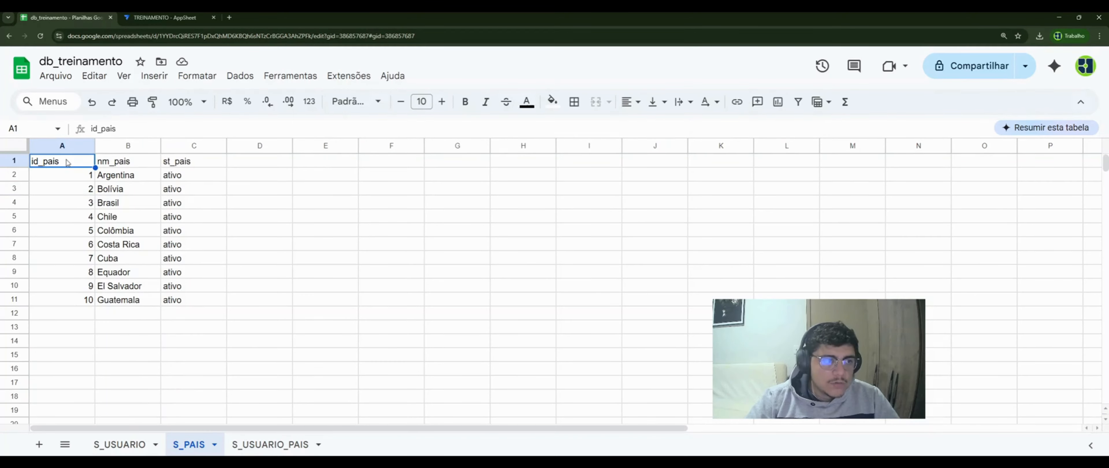
left_click(116, 165)
left_click(186, 167)
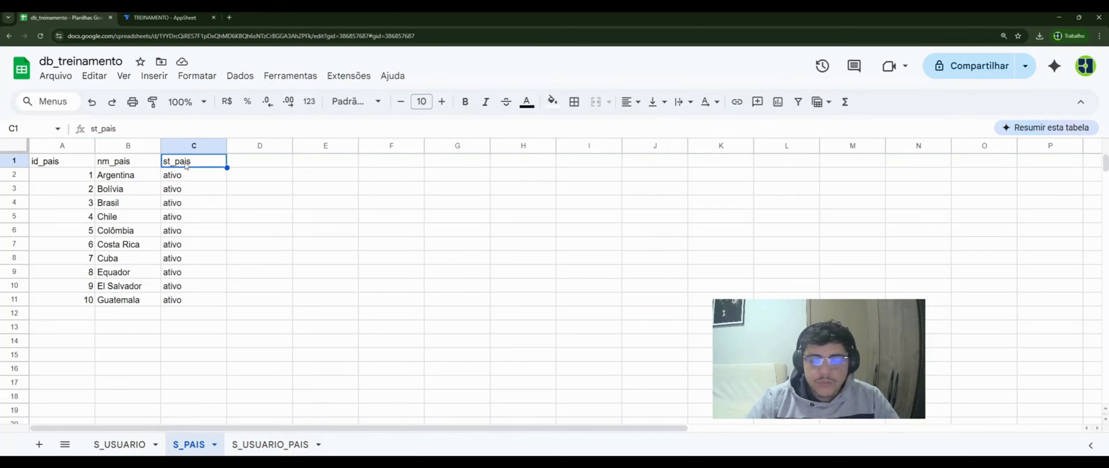
left_click(81, 176)
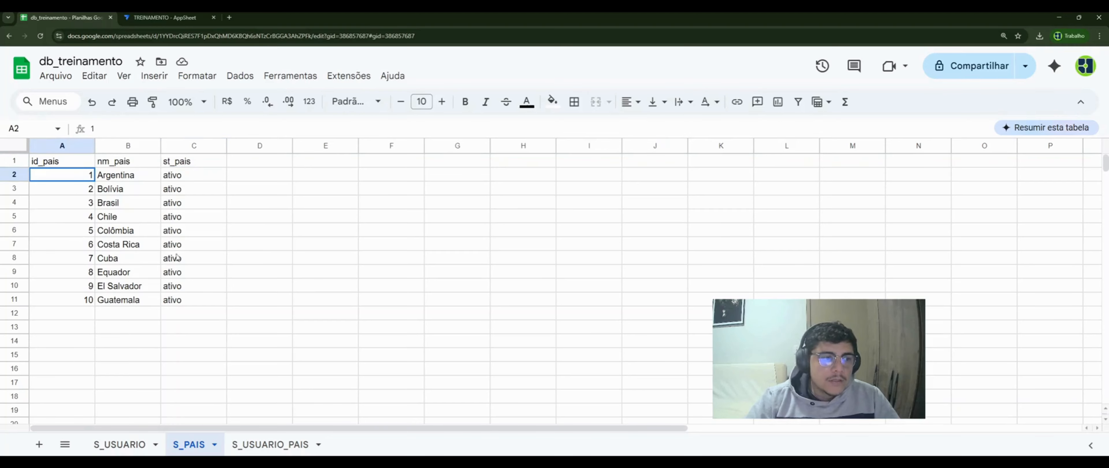
left_click(202, 304, "shift")
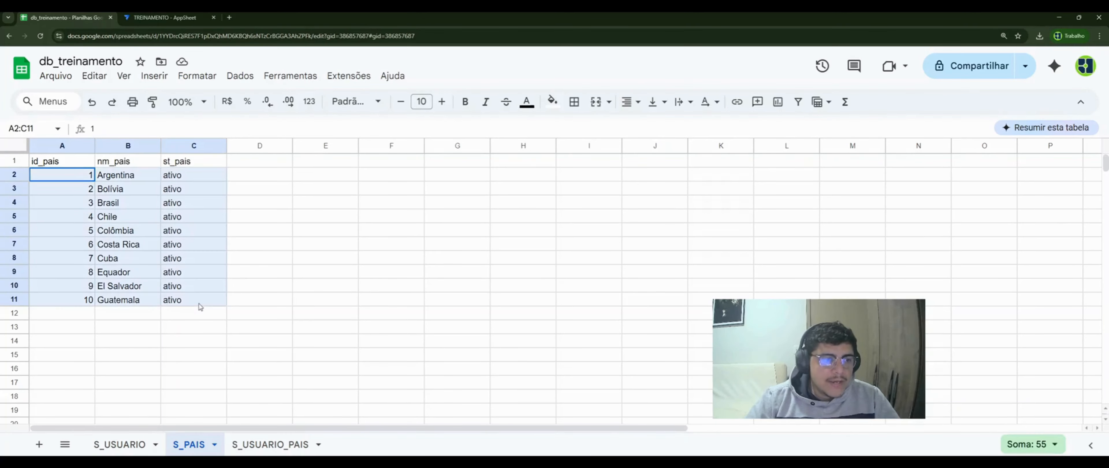
left_click(199, 304)
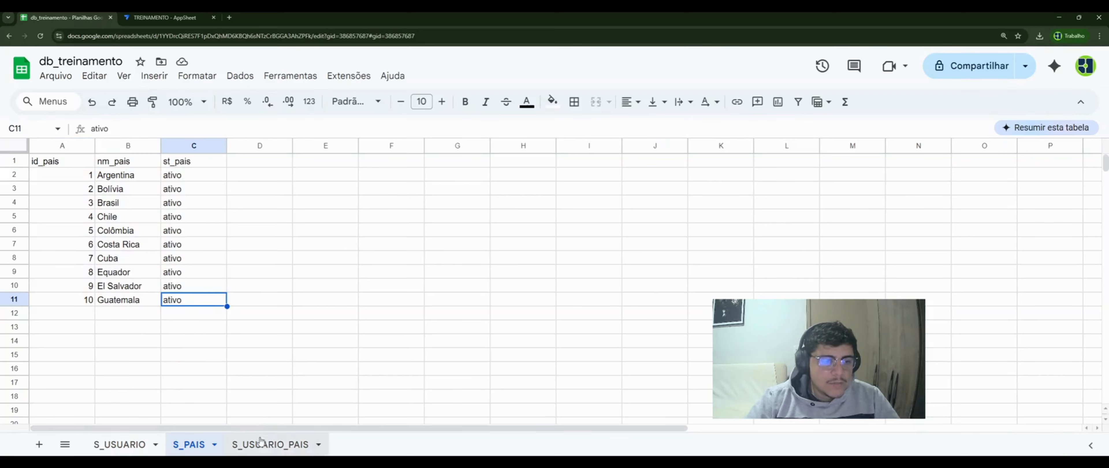
- In S_USUARIO_PAIS, select the id_usuario column and the three linked country ids
left_click(261, 446)
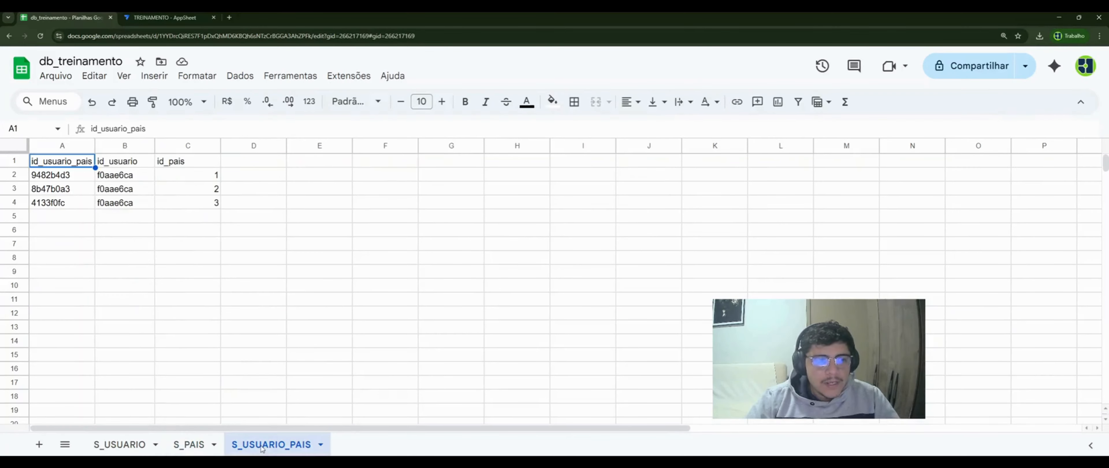
left_click(118, 267)
left_click(59, 166)
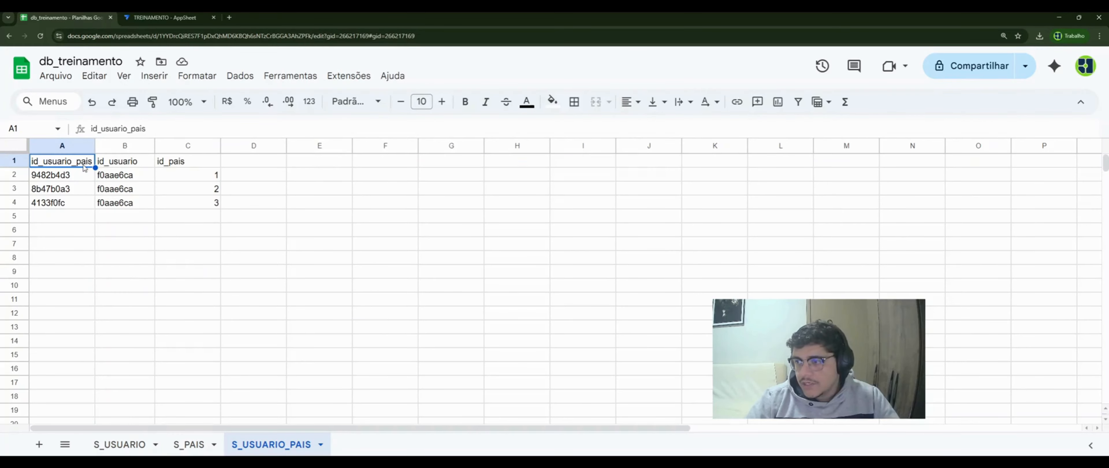
left_click(123, 164)
left_click(145, 178)
key("shift+Down")
key("shift+Down")
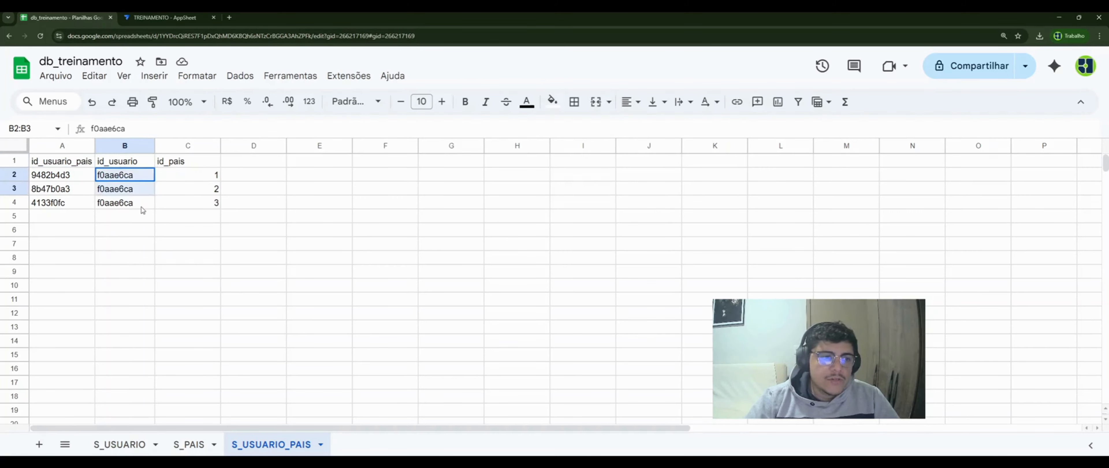
left_click(180, 164)
left_click_drag(190, 178, 191, 208)
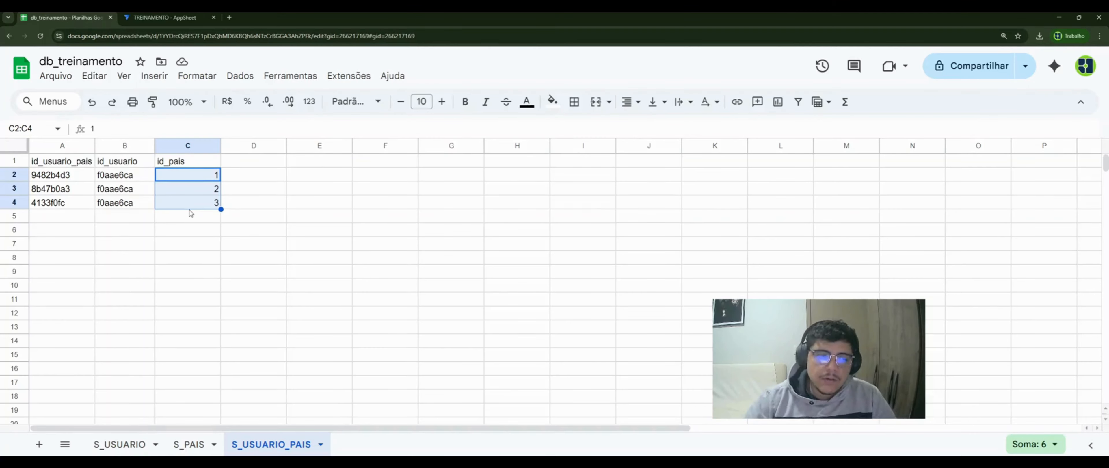
- Glance back at S_PAIS and S_USUARIO, then switch to the TREINAMENTO AppSheet editor
left_click(196, 446)
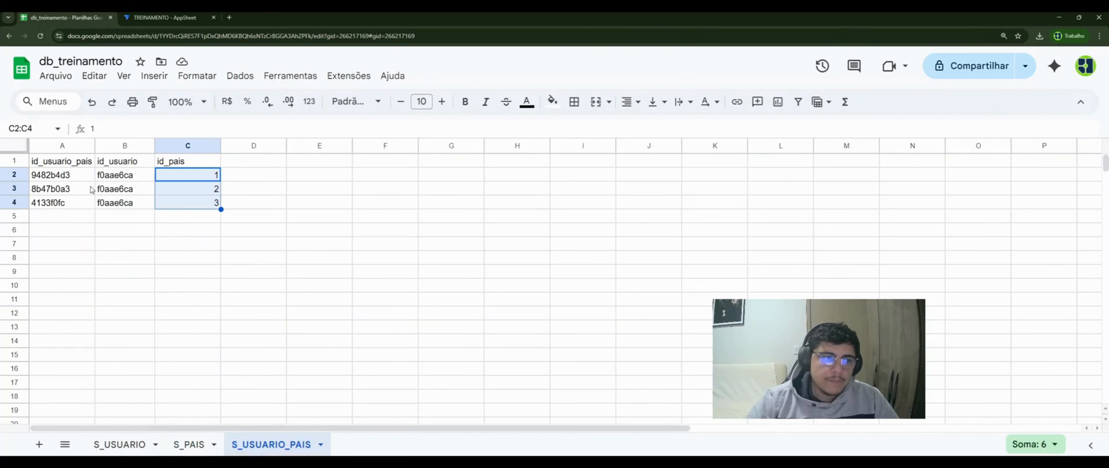
left_click(92, 190)
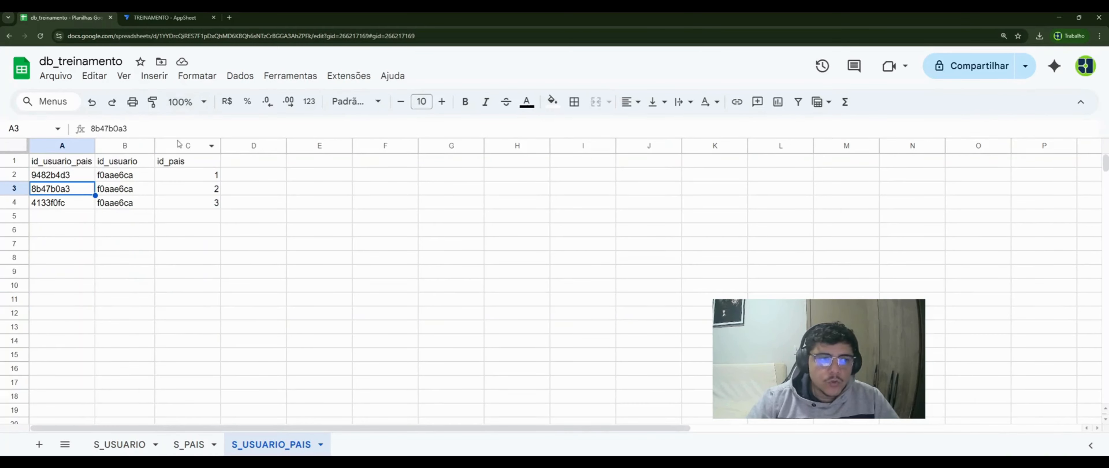
left_click(135, 441)
left_click(175, 19)
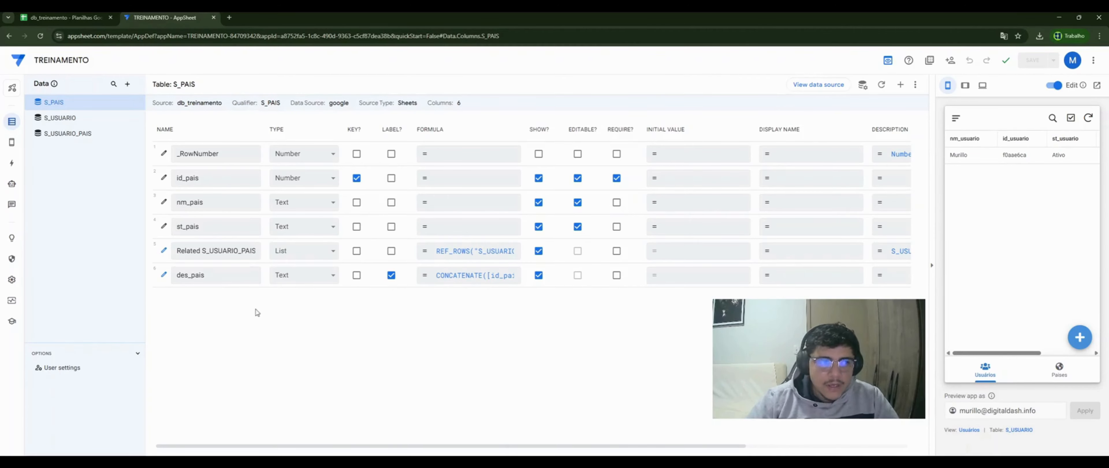
left_click(84, 120)
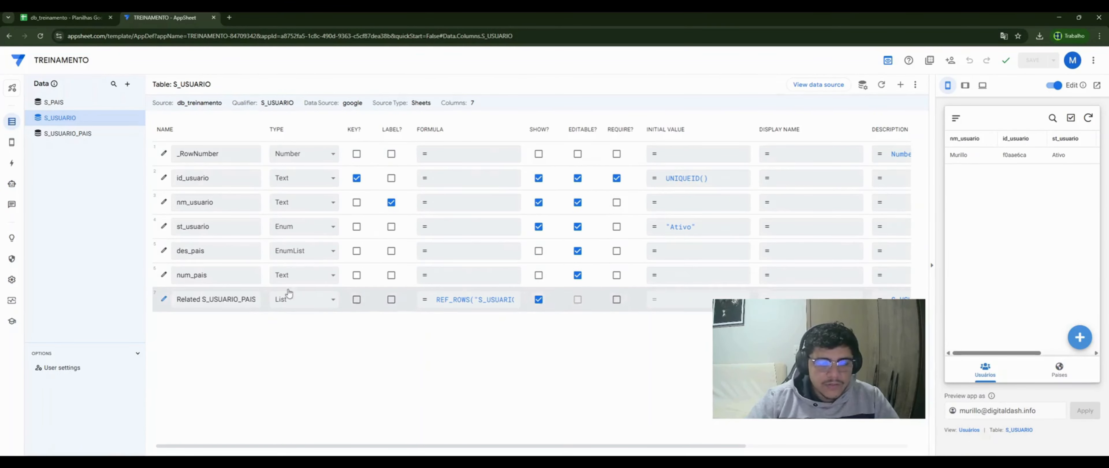
left_click(244, 230)
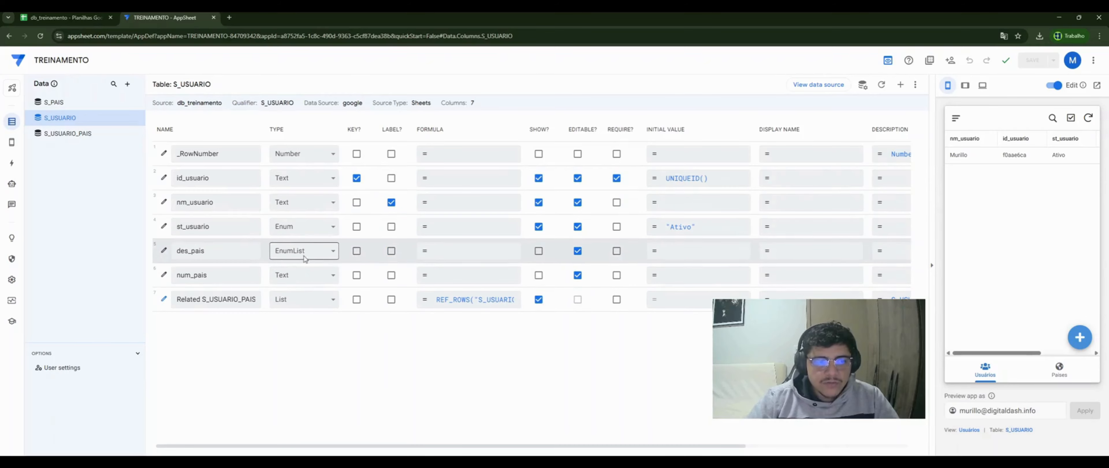
left_click(181, 252)
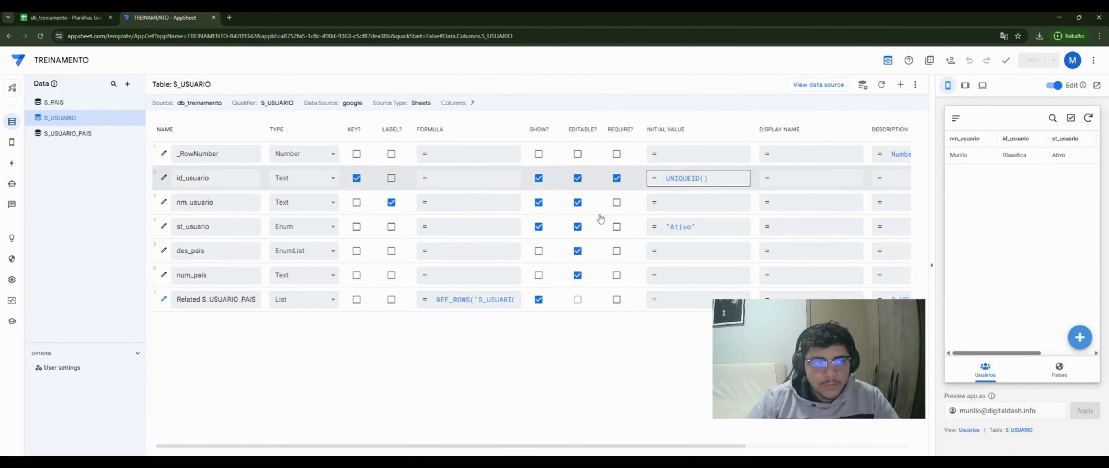
left_click(66, 103)
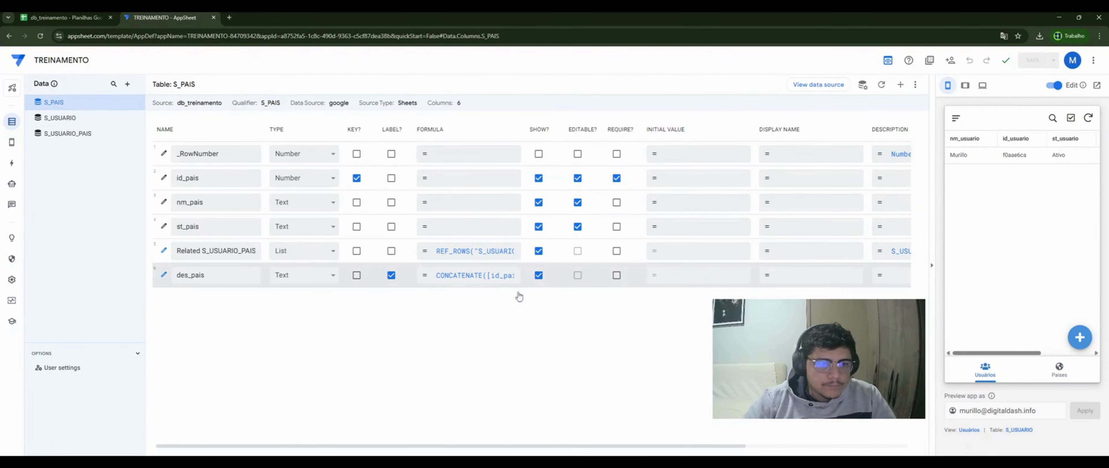
- Add the missing comma so des_pais reads CONCATENATE([id_pais]," - ",[nm_pais])
left_click(231, 279)
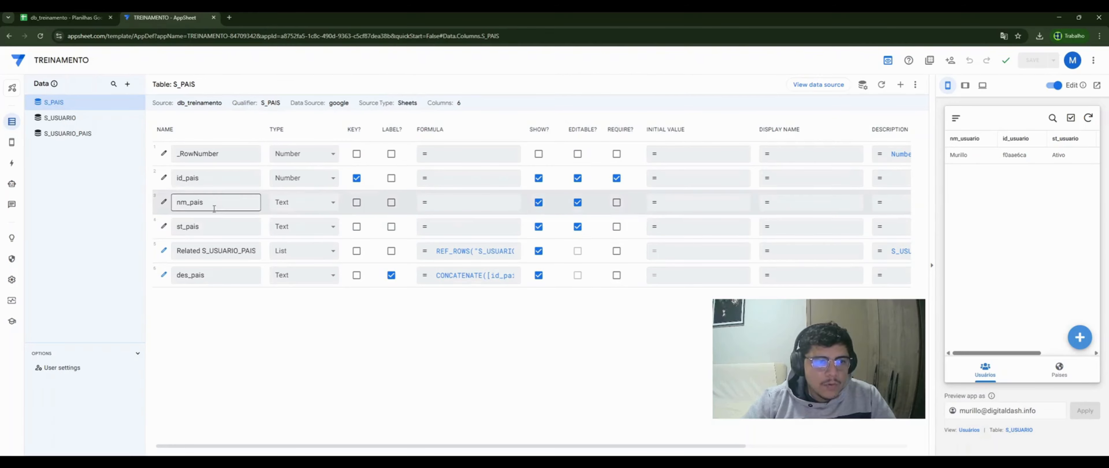
left_click(462, 280)
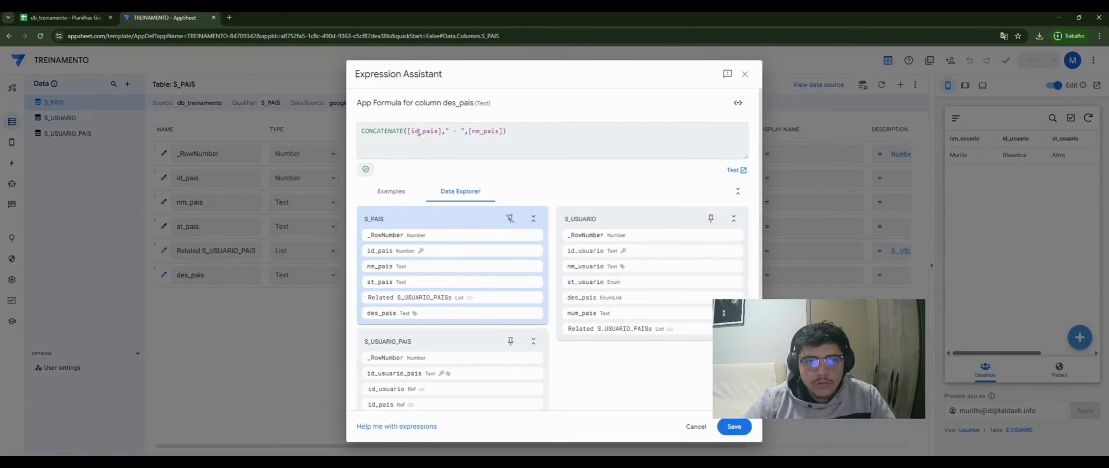
left_click_drag(409, 131, 431, 133)
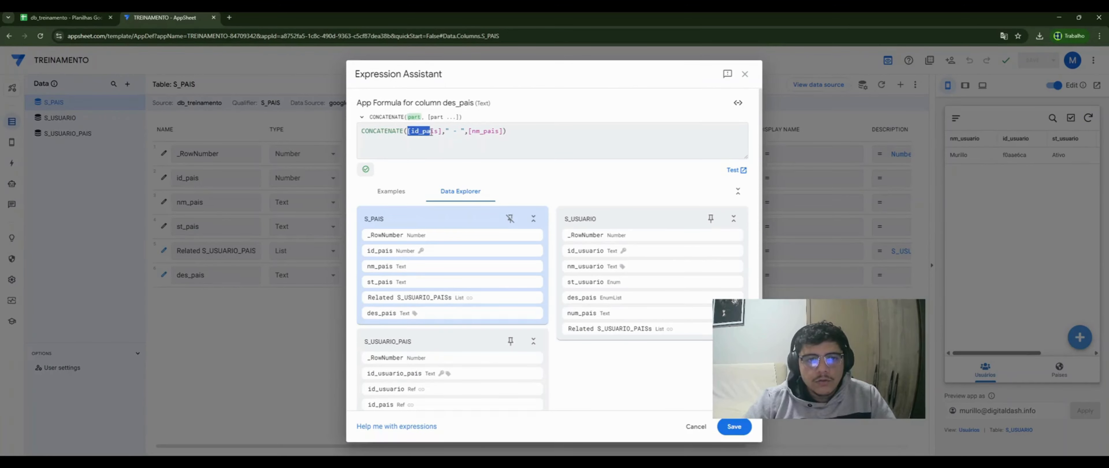
left_click(450, 132)
left_click(468, 130)
type(",")
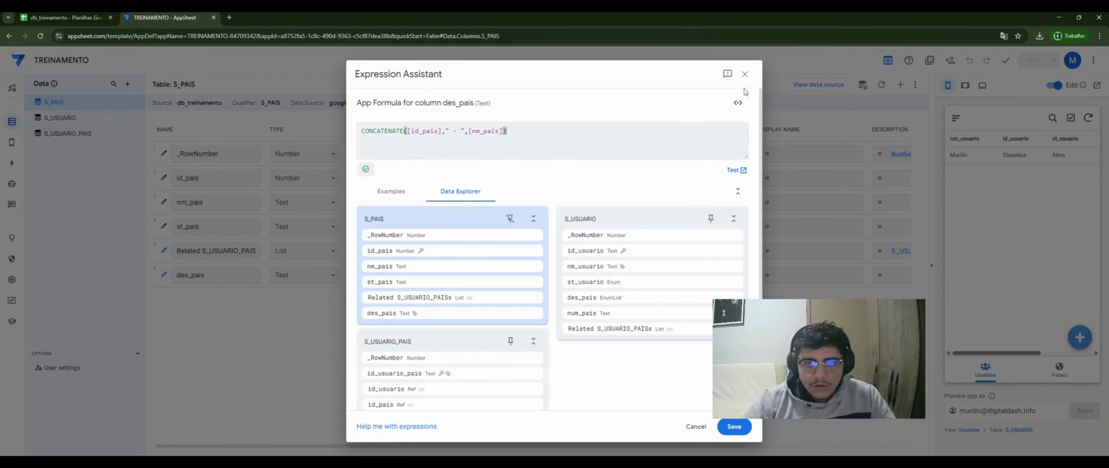
left_click(746, 75)
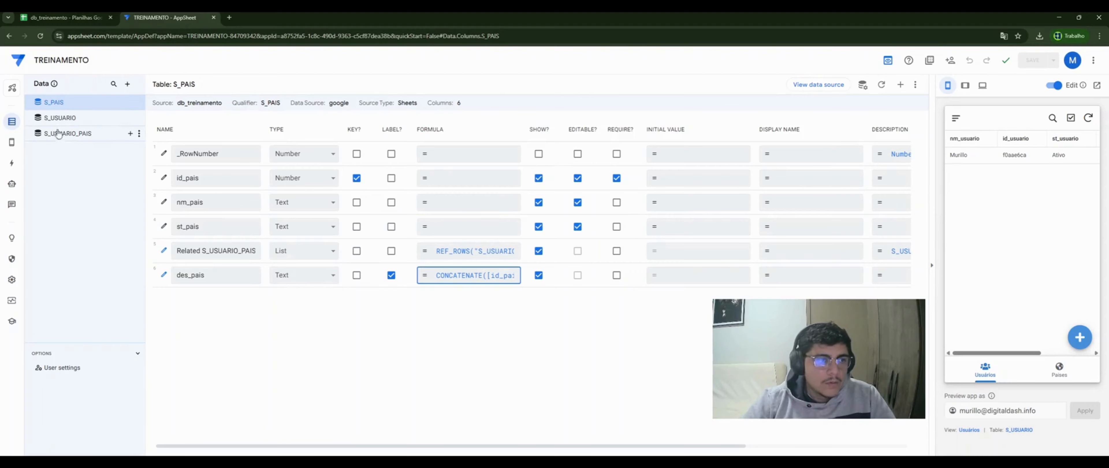
- In the S_USUARIO_PAIS column list, open the edit settings of the id_usuario Ref column
left_click(68, 134)
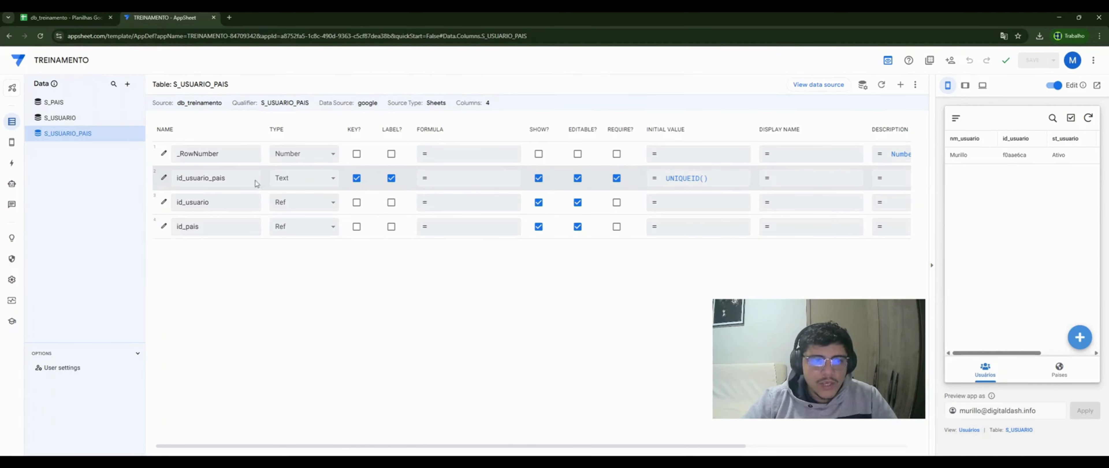
left_click_drag(228, 179, 174, 179)
left_click(231, 278)
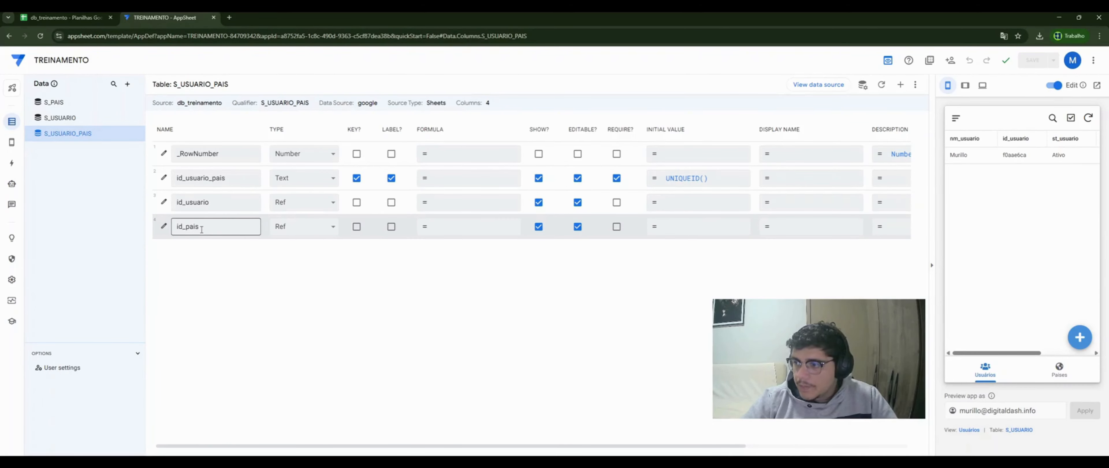
left_click(294, 203)
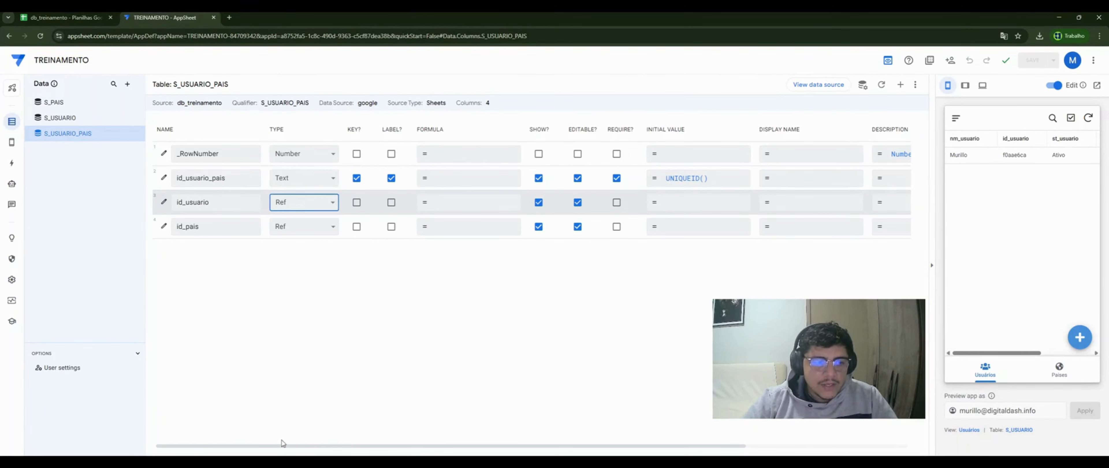
left_click(163, 202)
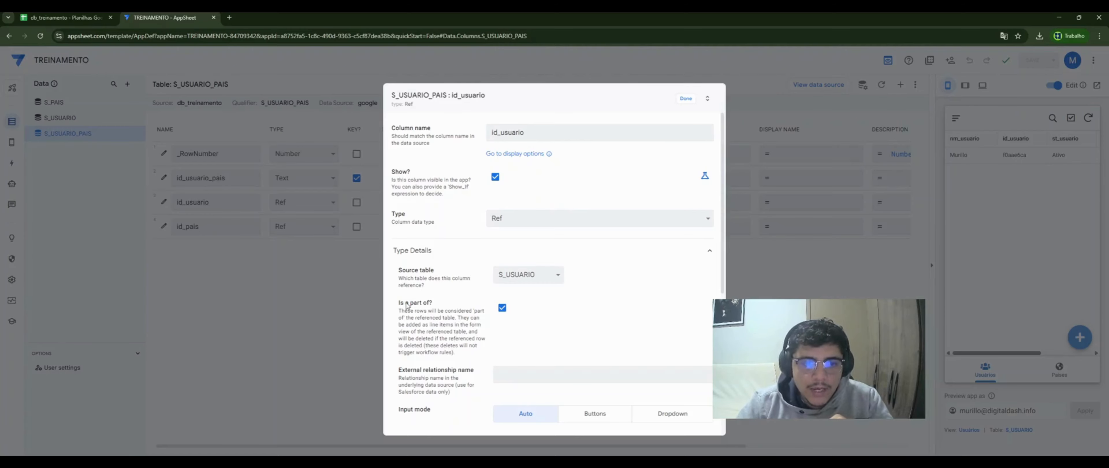
- Keep id_usuario as a part-of Ref to S_USUARIO and close its settings with Done
left_click_drag(399, 304, 458, 306)
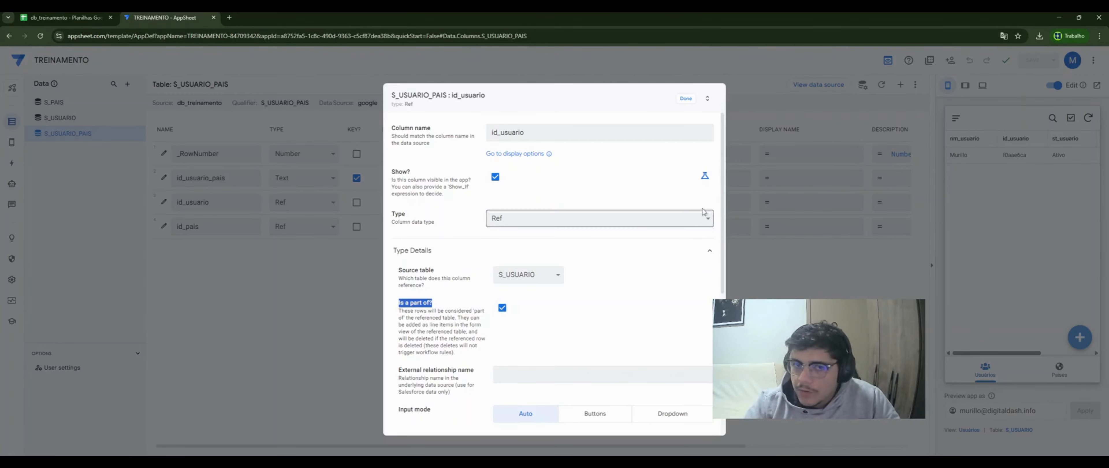
left_click(686, 100)
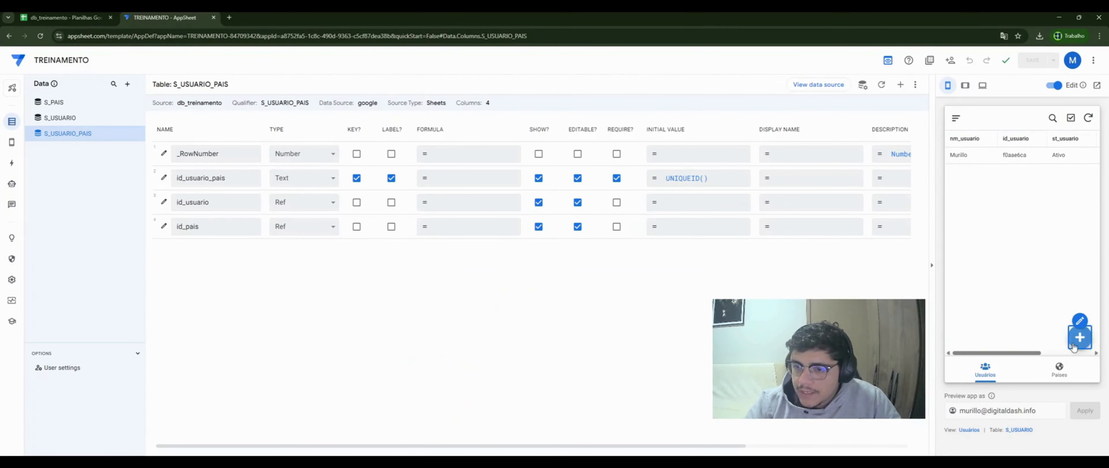
- Add a new user in the preview with a name and status Ativo, then start a linked country entry
left_click(1080, 337)
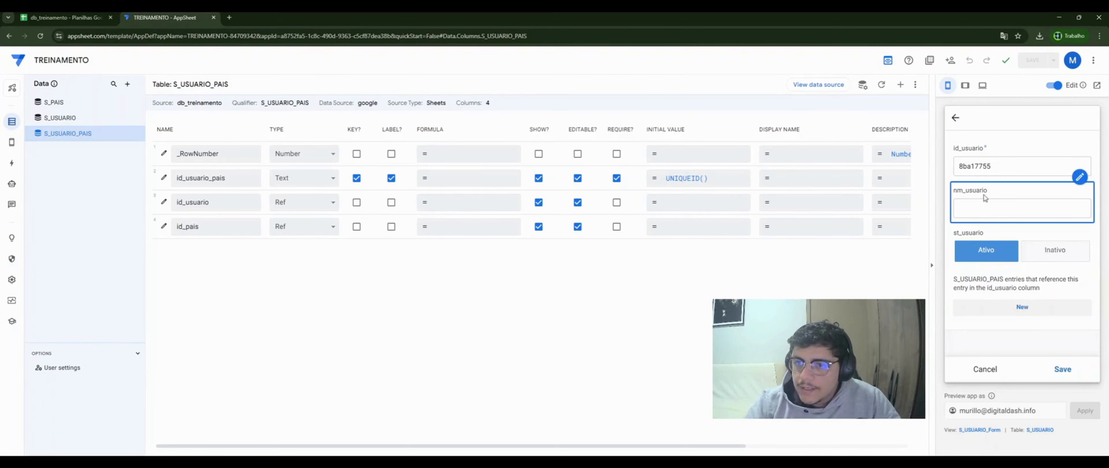
left_click(984, 211)
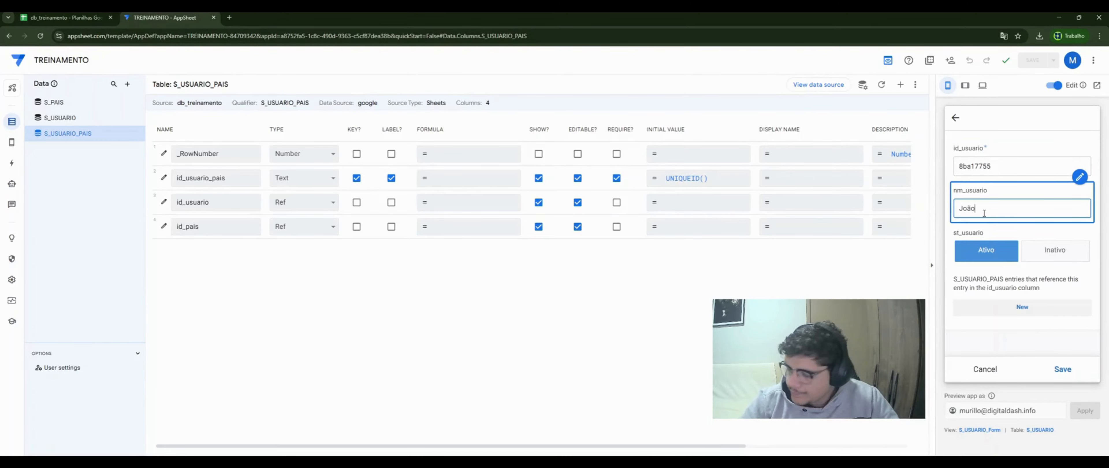
left_click(991, 254)
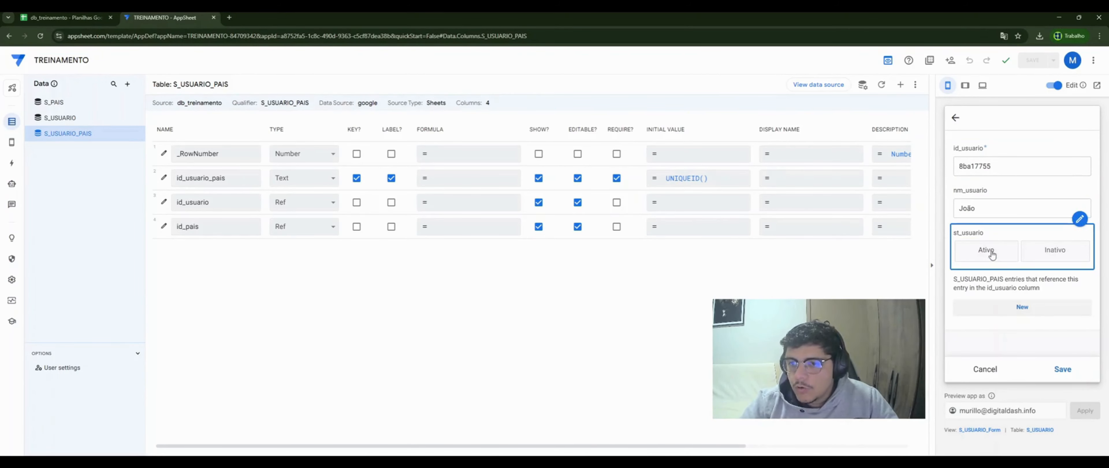
left_click(992, 254)
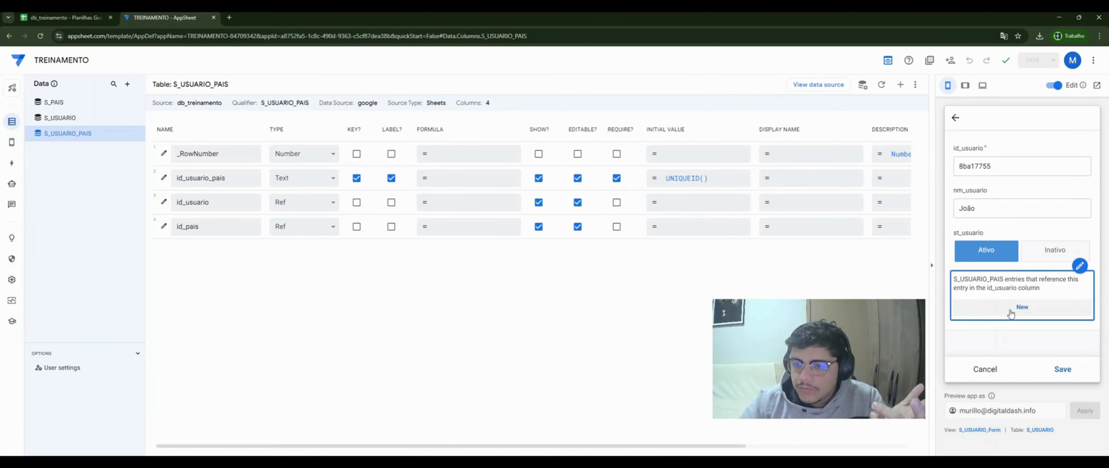
left_click(966, 86)
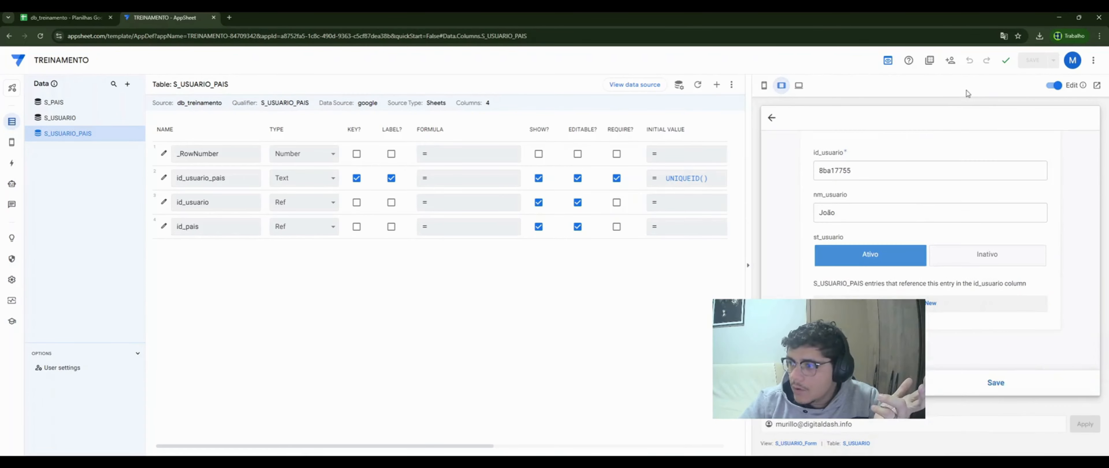
left_click(765, 86)
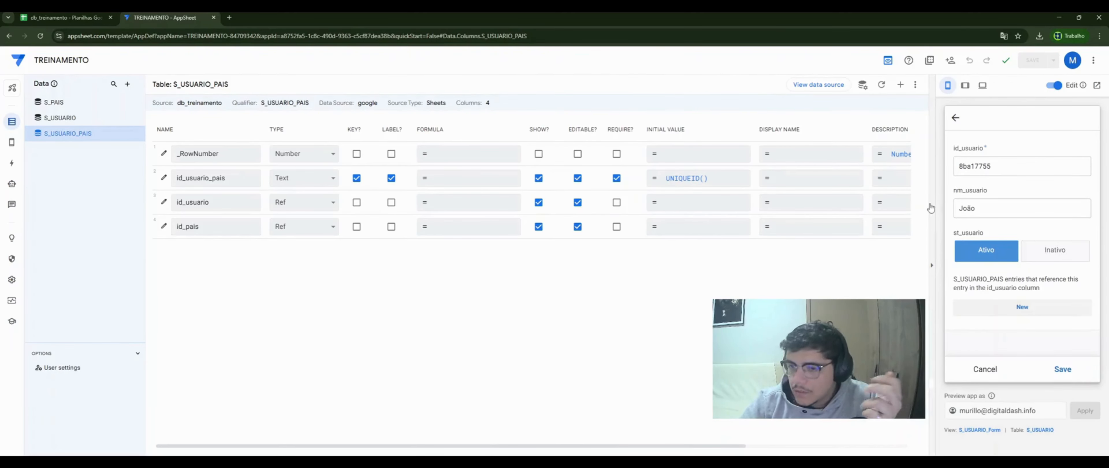
left_click(1025, 307)
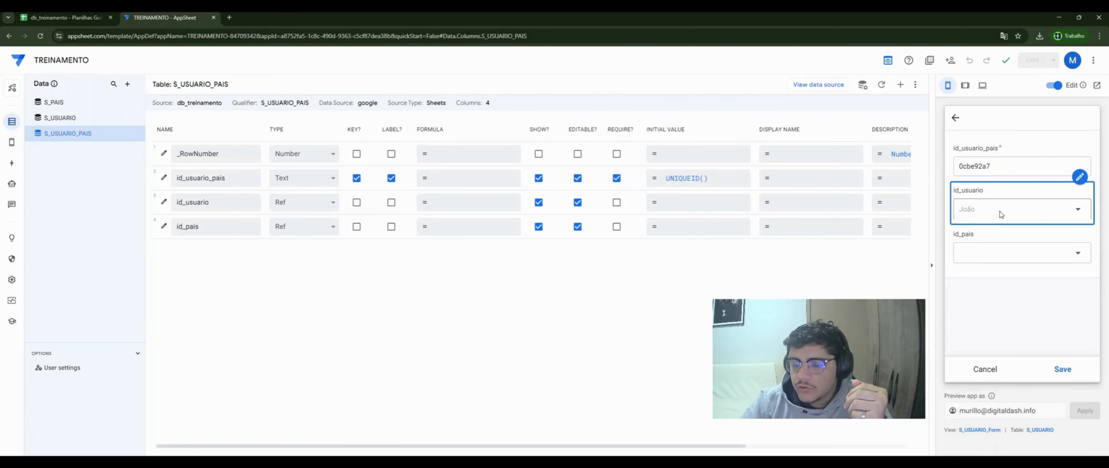
- Link the new user to Argentina and Bolívia, saving each country entry
left_click(982, 257)
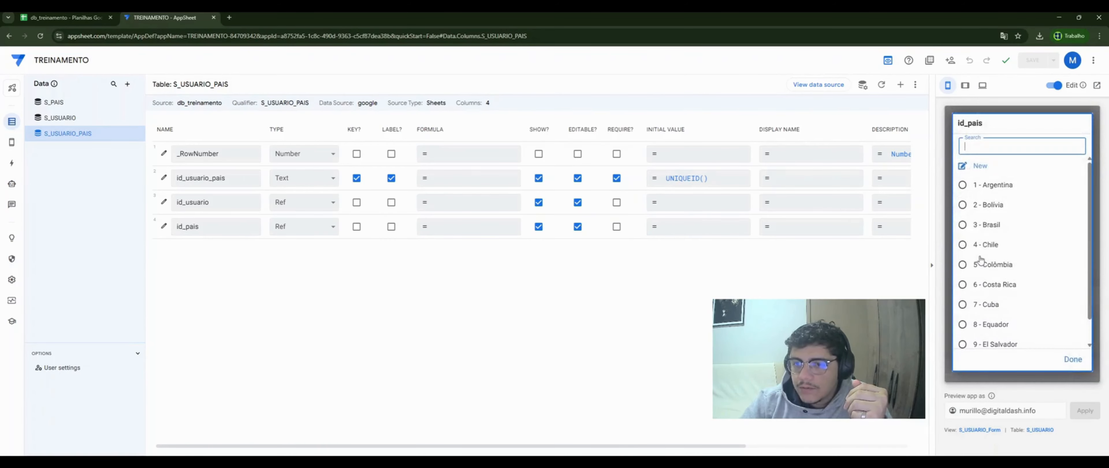
left_click(1003, 189)
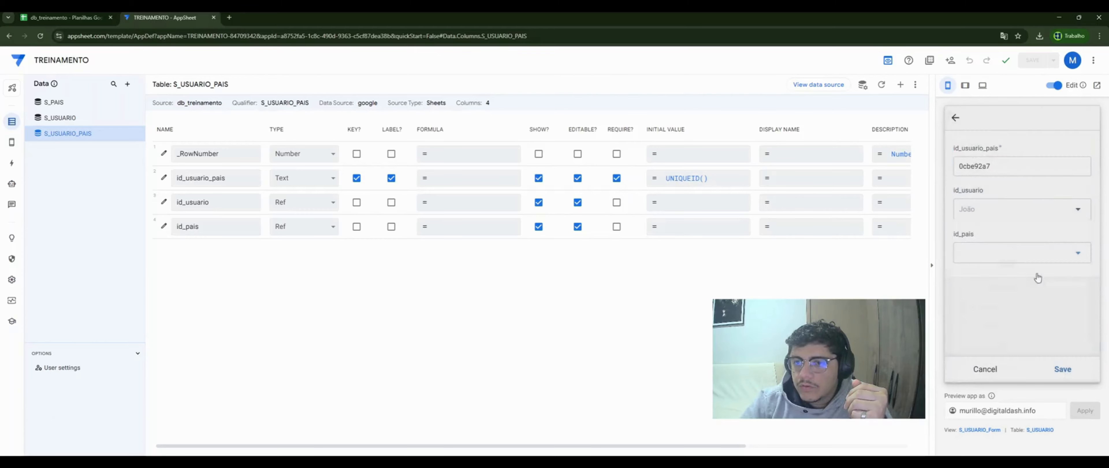
left_click(1061, 371)
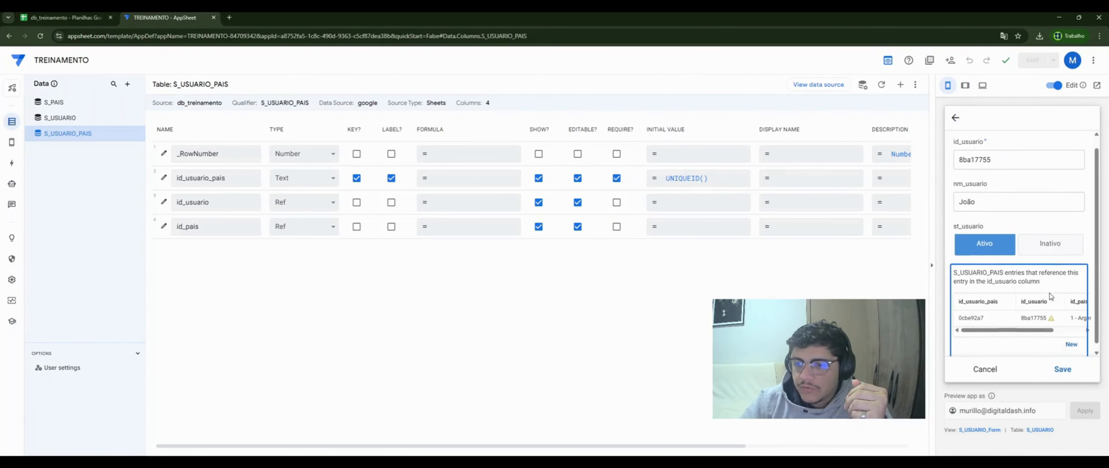
left_click(1072, 334)
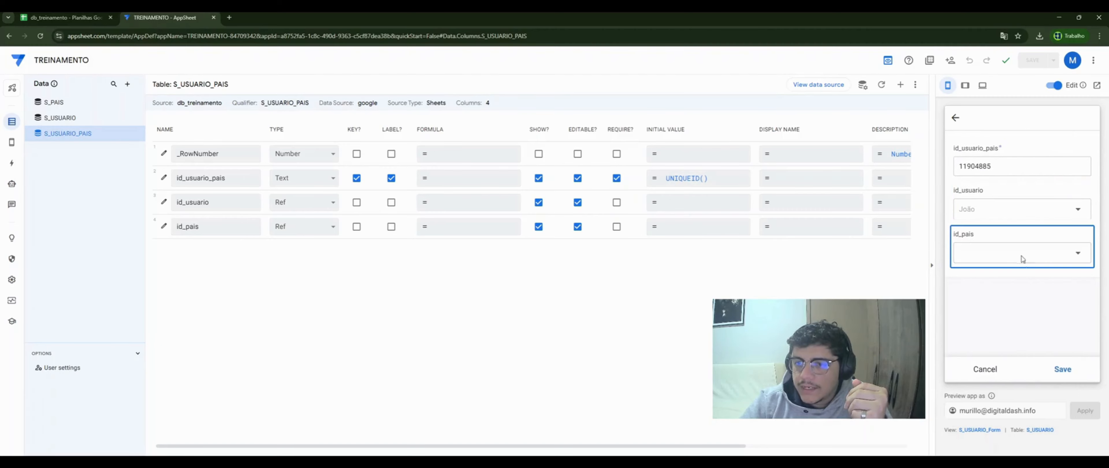
left_click(1017, 254)
left_click(1004, 203)
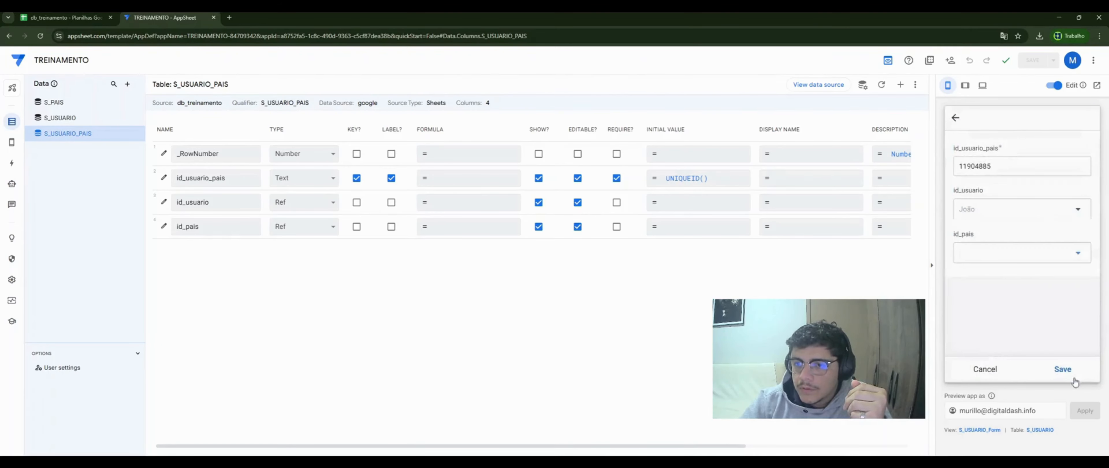
left_click(1071, 371)
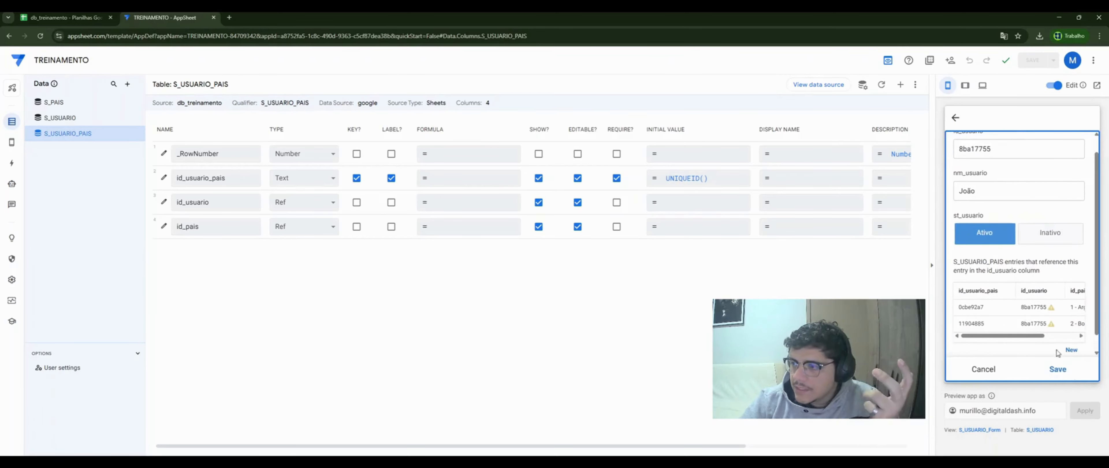
- Add two more country links for the user: 3 - Brasil and 4 - Chile
left_click(1071, 349)
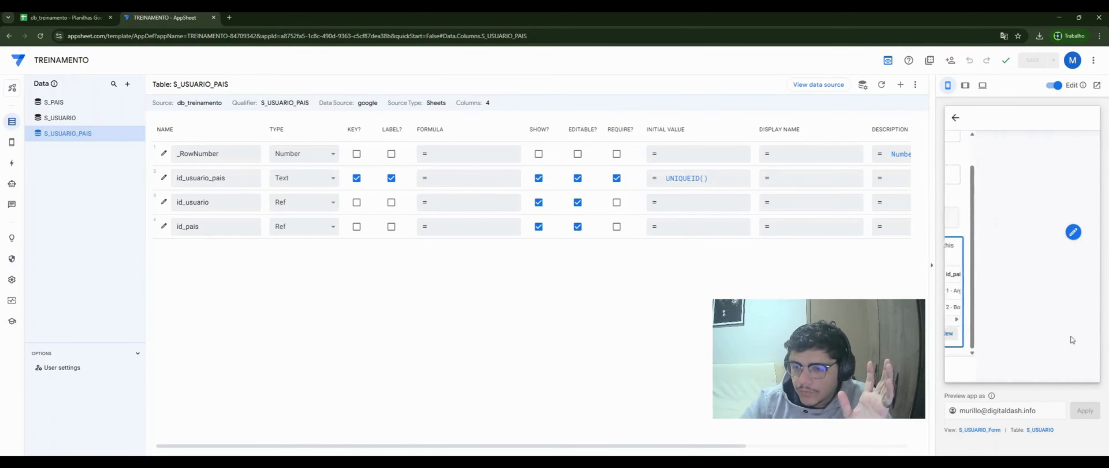
left_click(1003, 253)
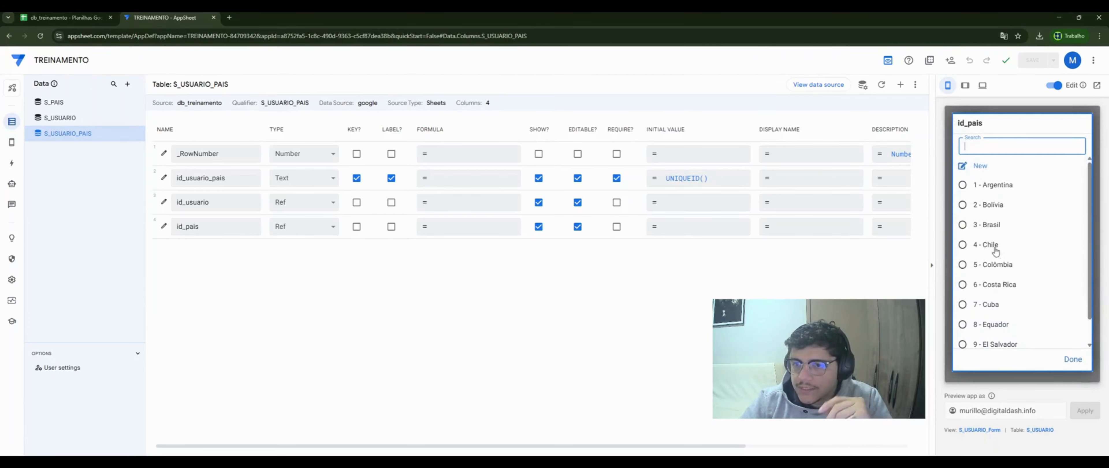
left_click(986, 225)
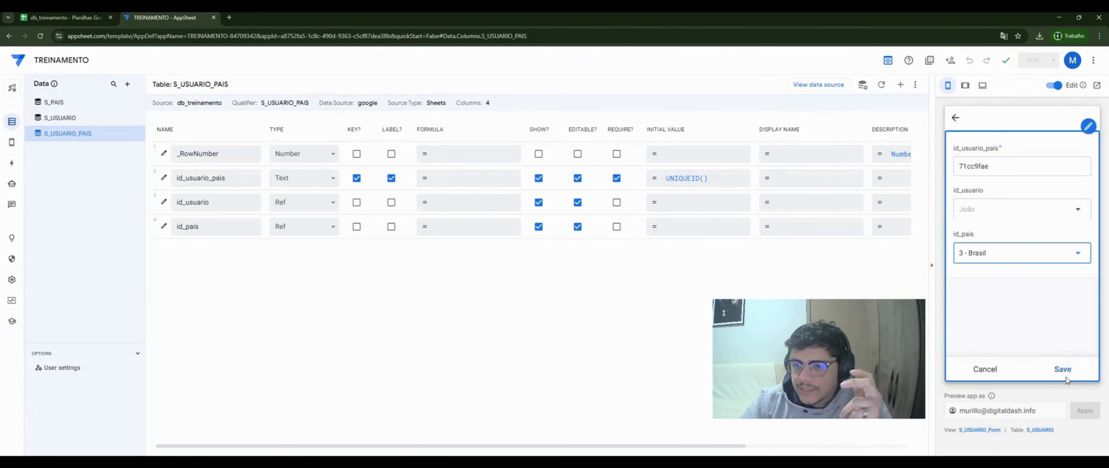
left_click(1068, 373)
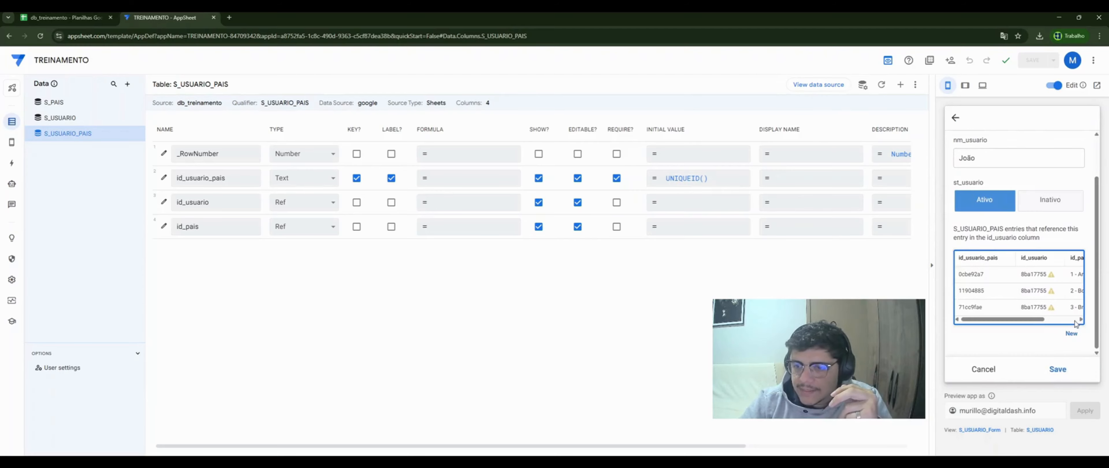
left_click(1071, 334)
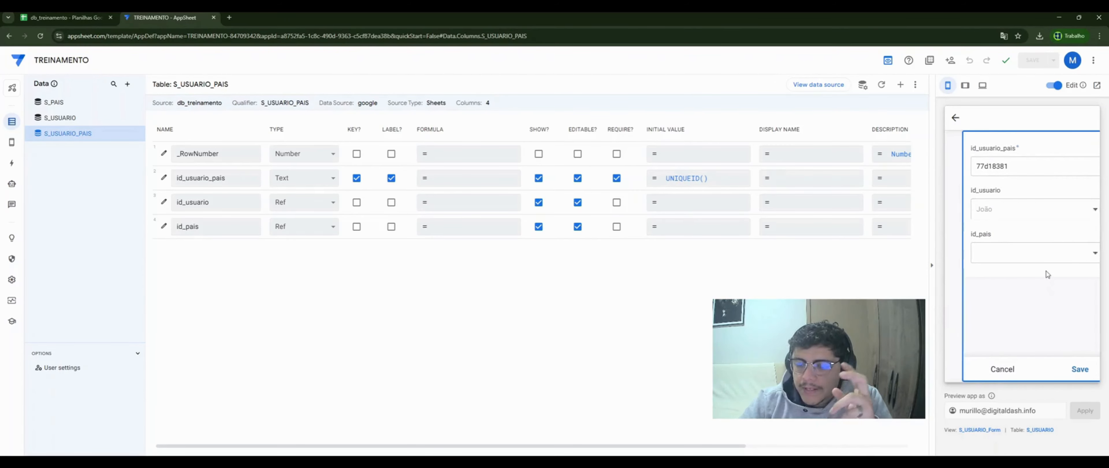
left_click(1028, 262)
left_click(995, 250)
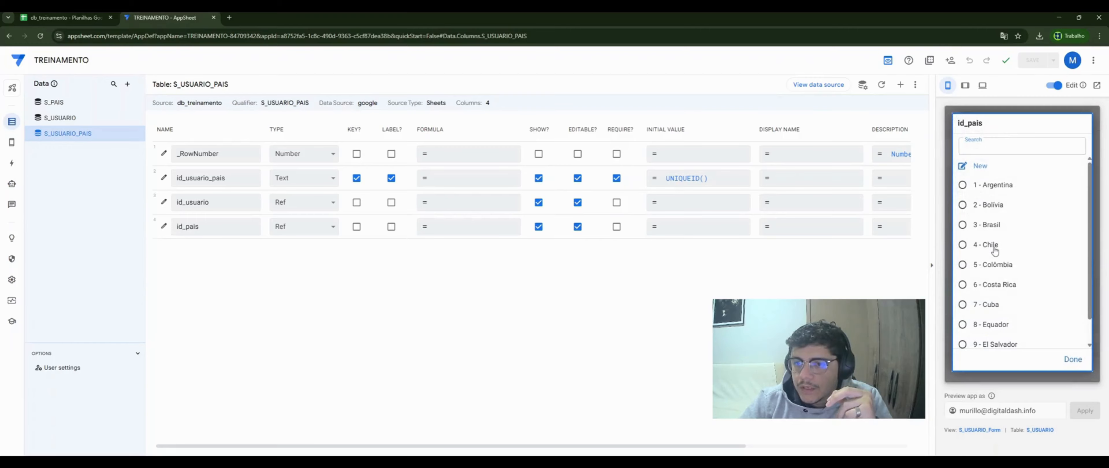
left_click(1062, 369)
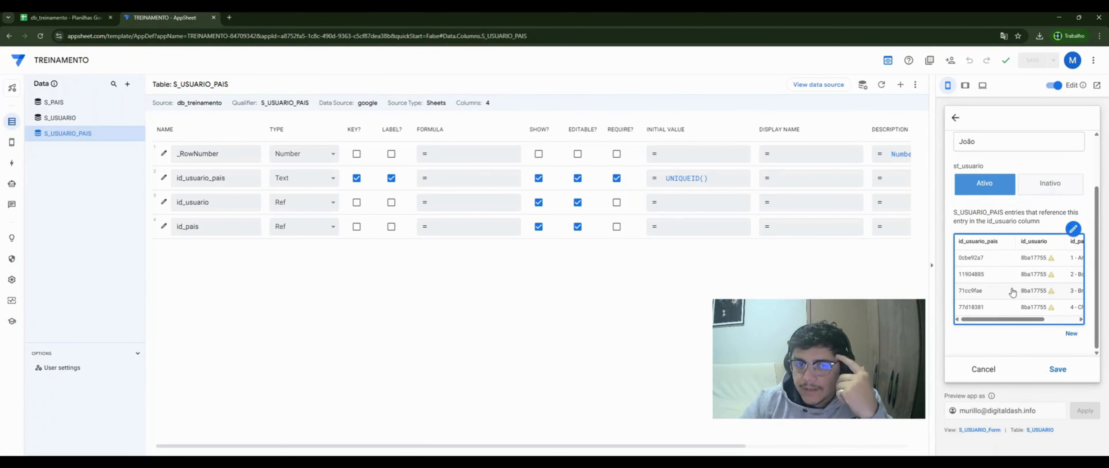
- Save the new user's S_USUARIO form in the preview and switch to the db_treinamento spreadsheet
scroll(1012, 289, "up", 2)
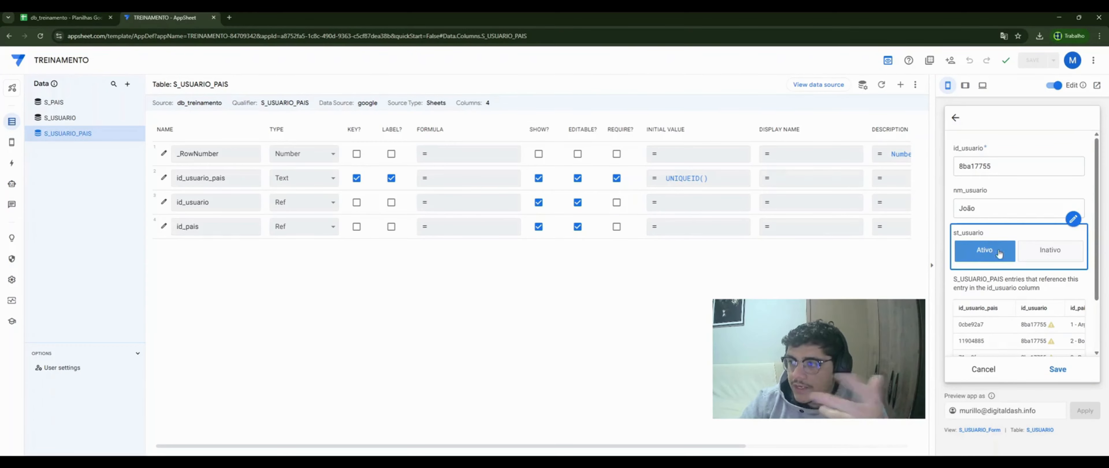
left_click(1059, 372)
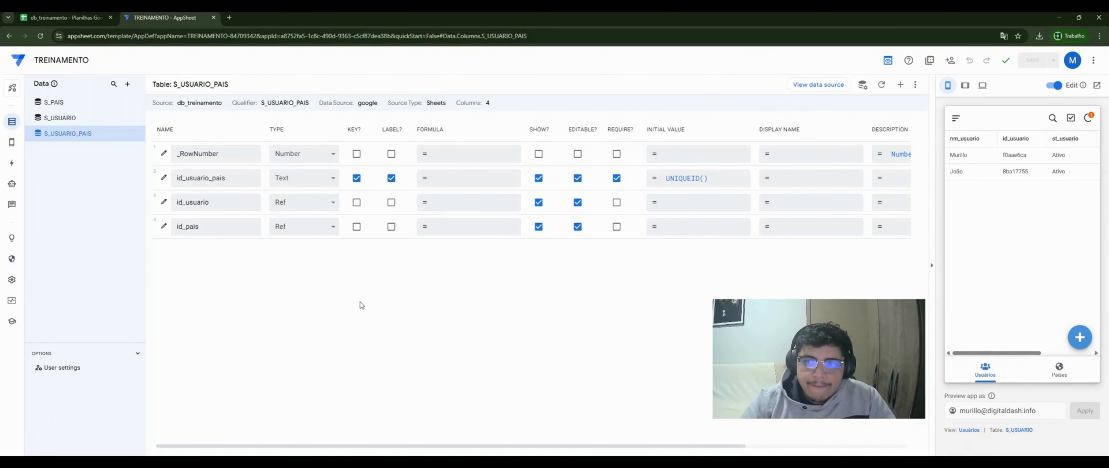
left_click(64, 18)
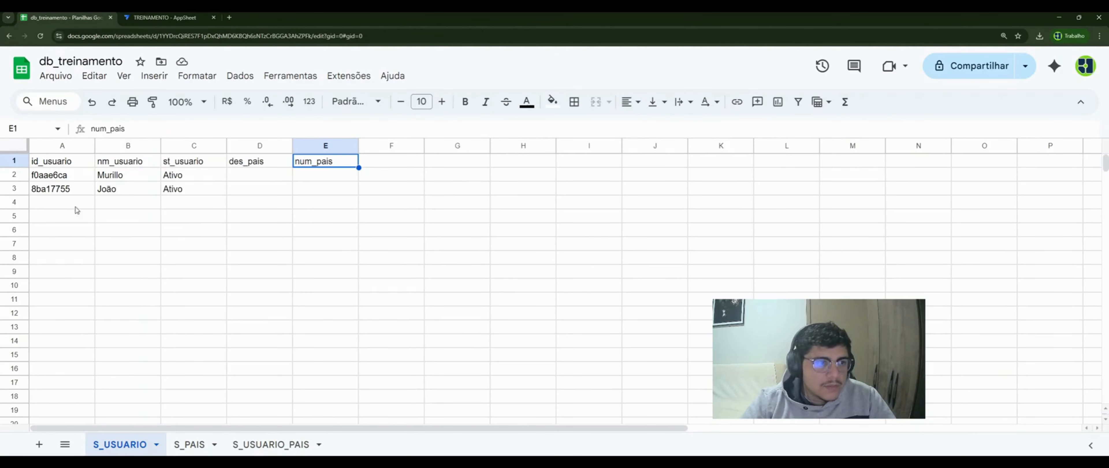
- Check the new user's row 3 and his four link rows 5–8 in S_USUARIO_PAIS, then return to AppSheet
left_click_drag(61, 192, 199, 195)
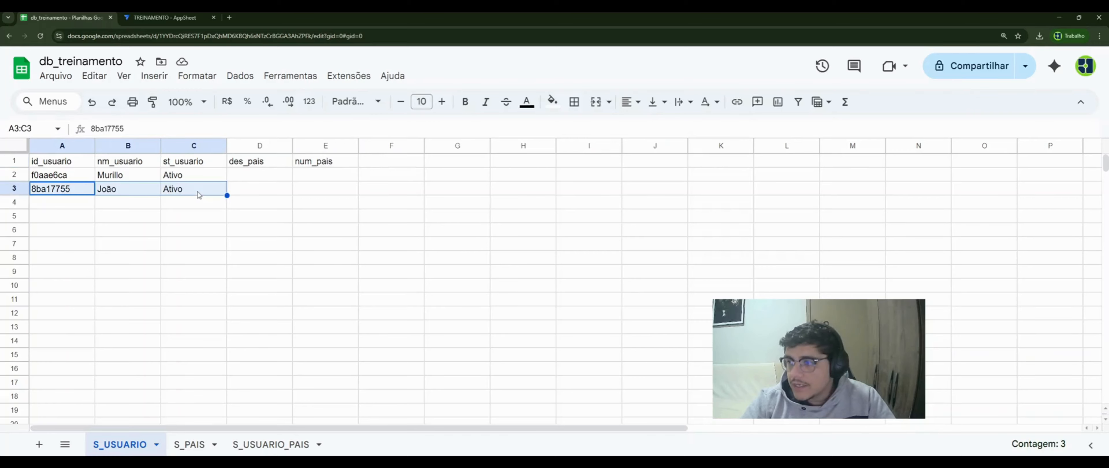
left_click(191, 445)
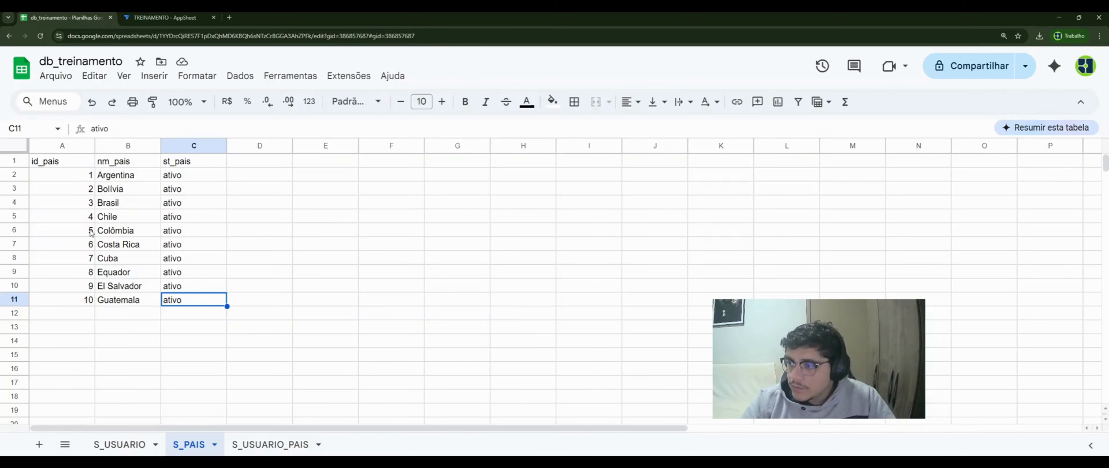
left_click(256, 450)
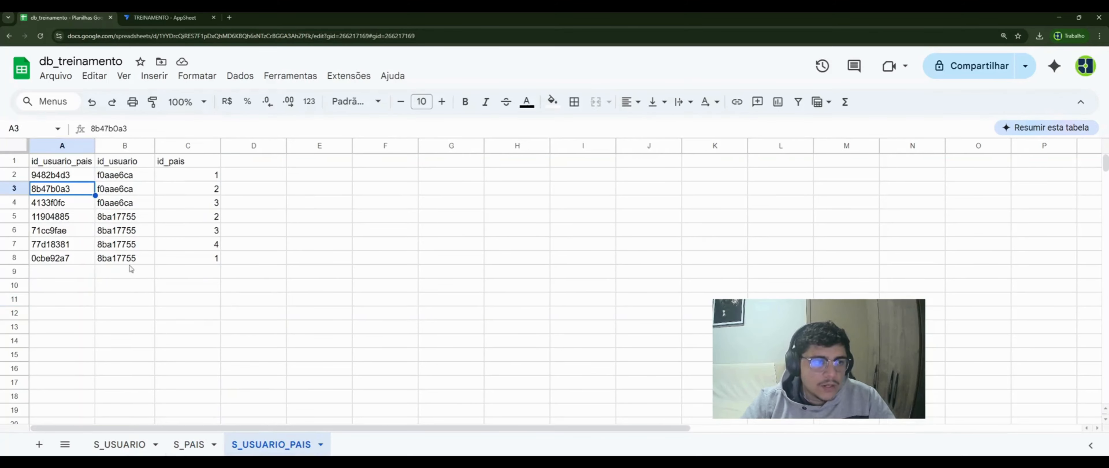
left_click(137, 220)
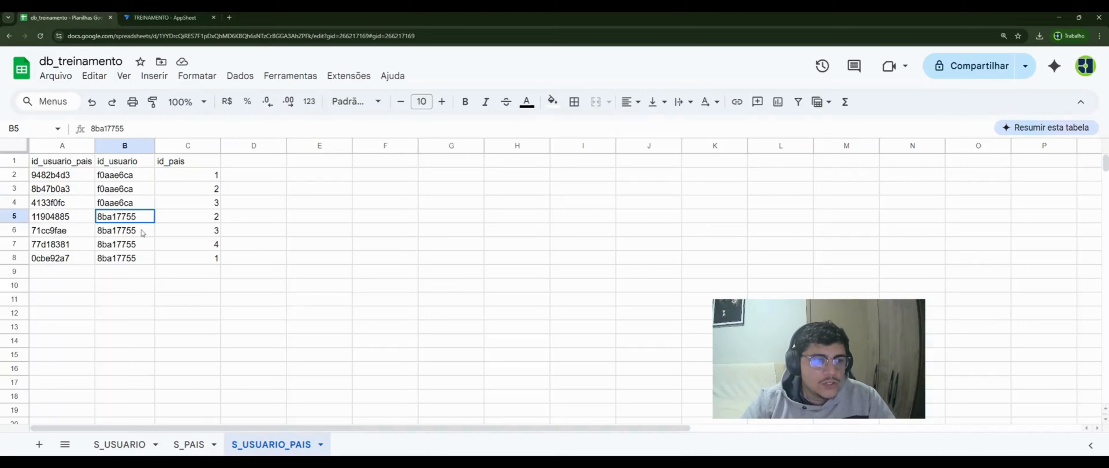
left_click(142, 262, "shift")
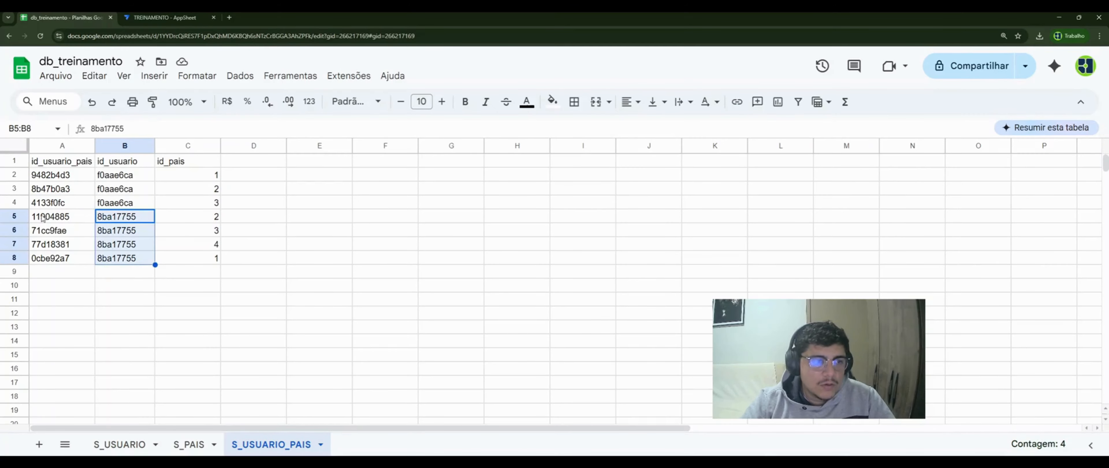
left_click_drag(43, 219, 185, 264)
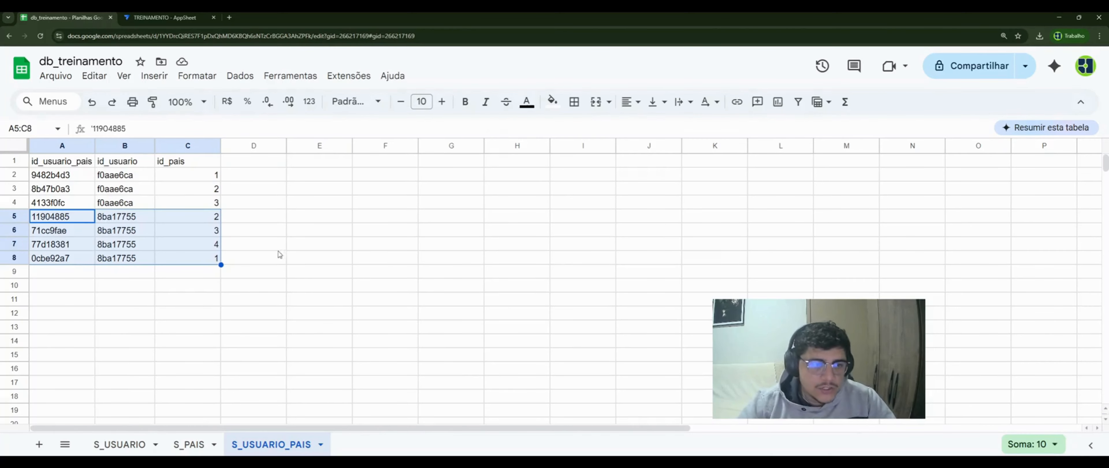
left_click(203, 222)
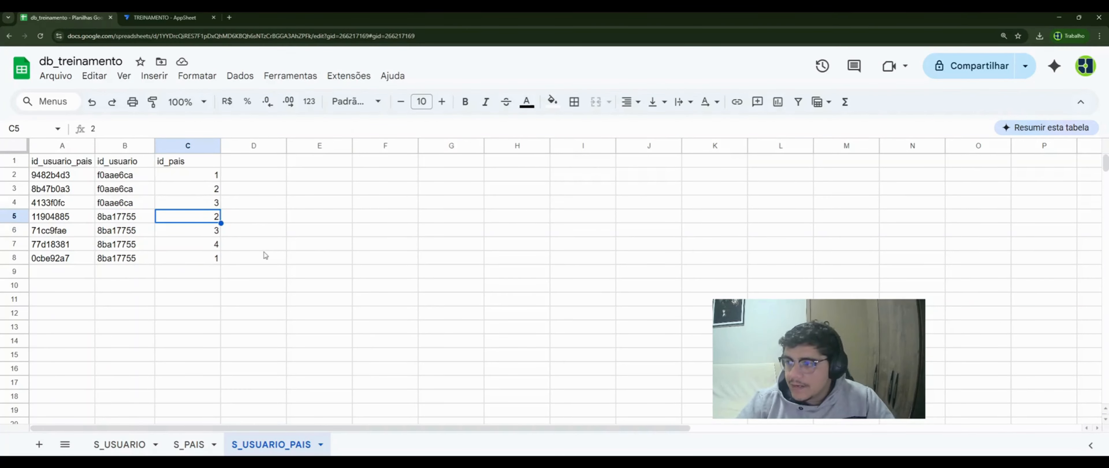
left_click(161, 18)
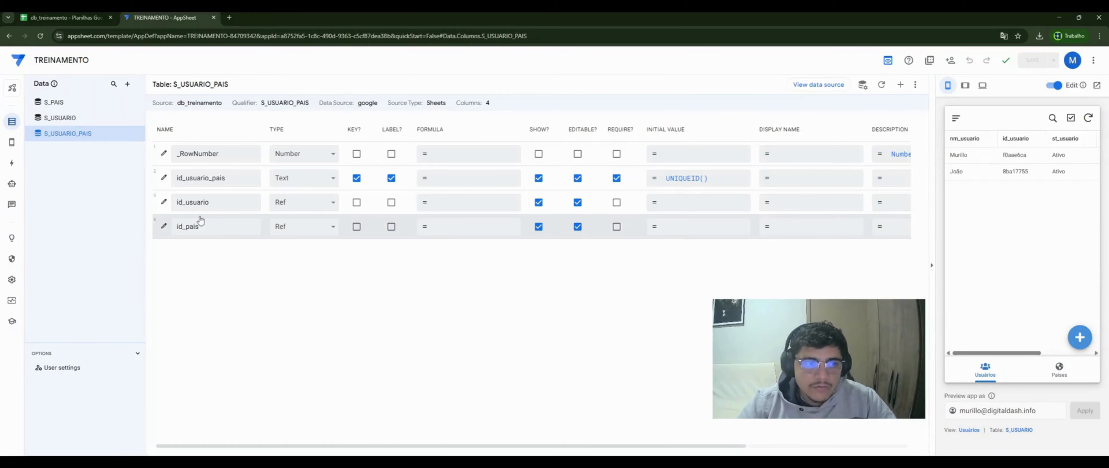
left_click(208, 201)
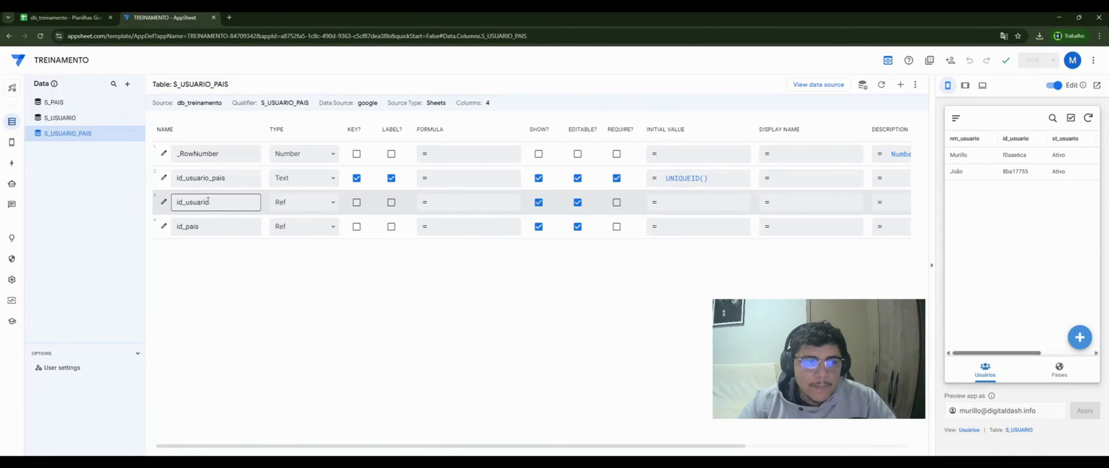
left_click_drag(210, 202, 177, 205)
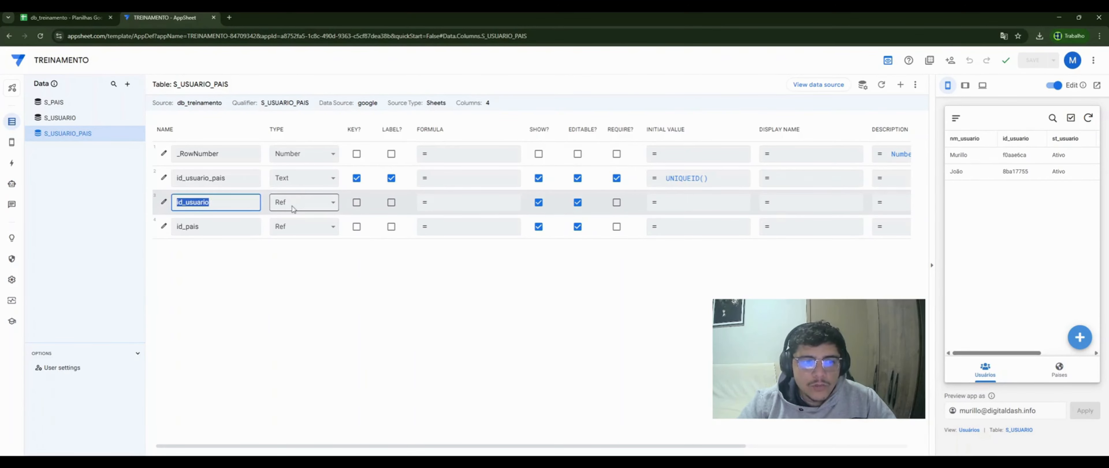
left_click(163, 203)
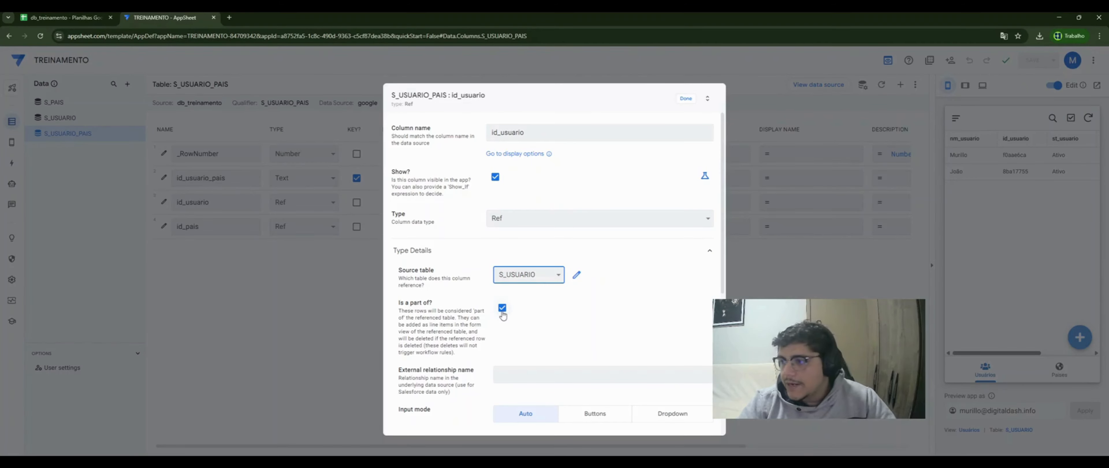
left_click(686, 99)
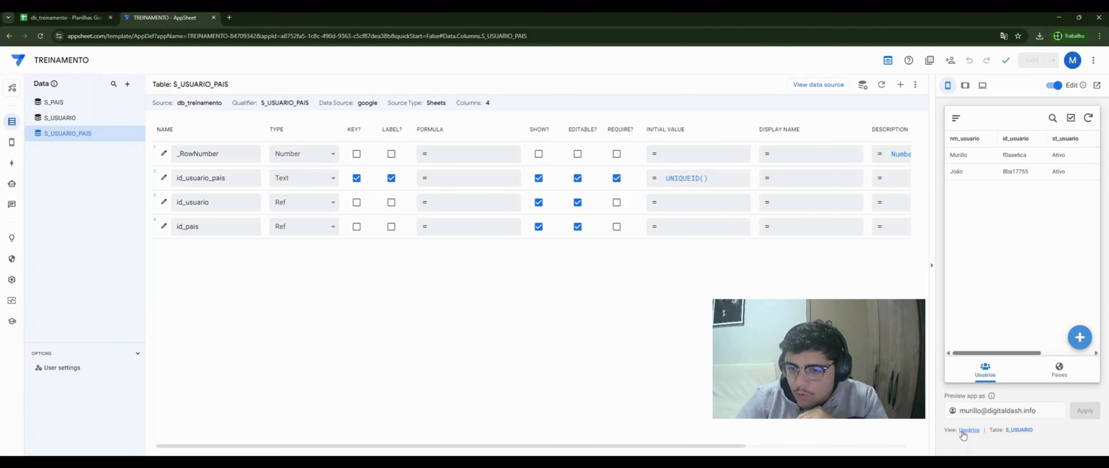
- Set Column order to Manual in the S_USUARIO_Form view settings
left_click(1081, 339)
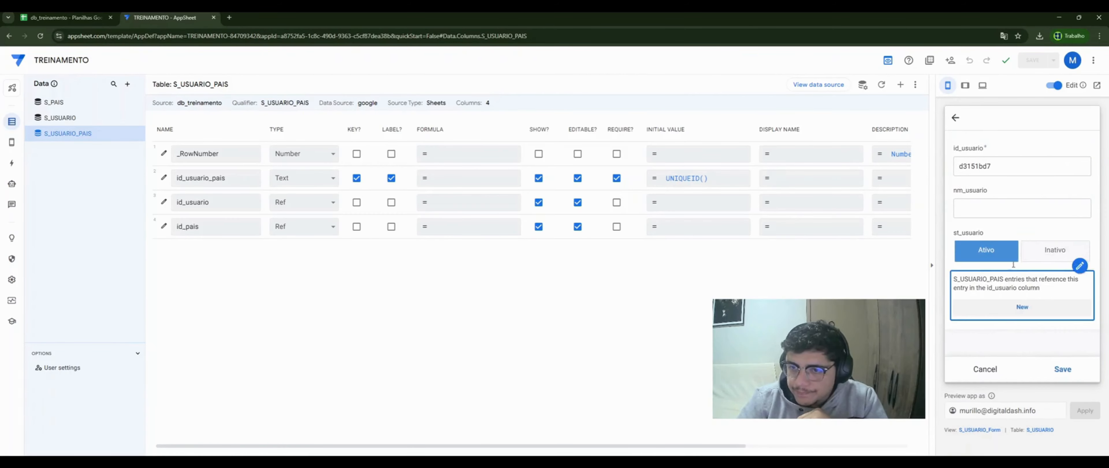
left_click(986, 430)
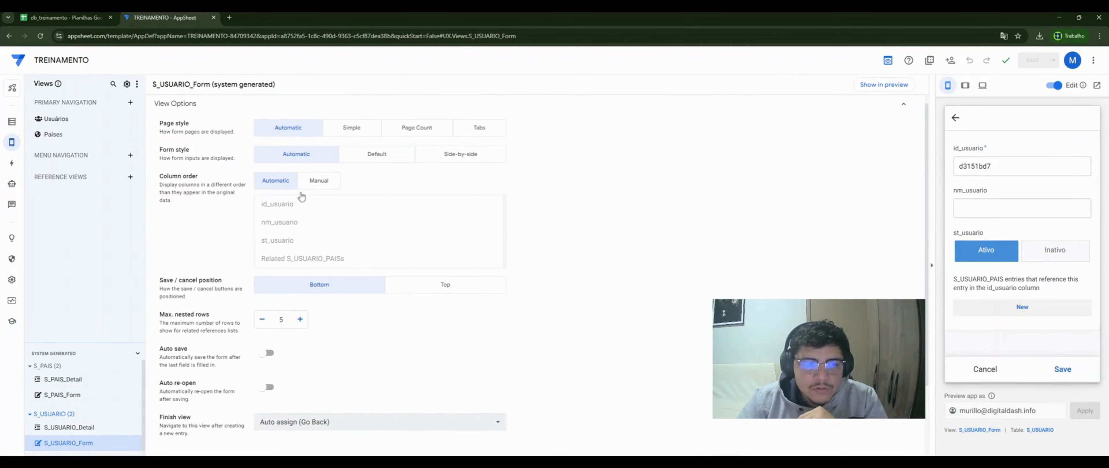
left_click(325, 184)
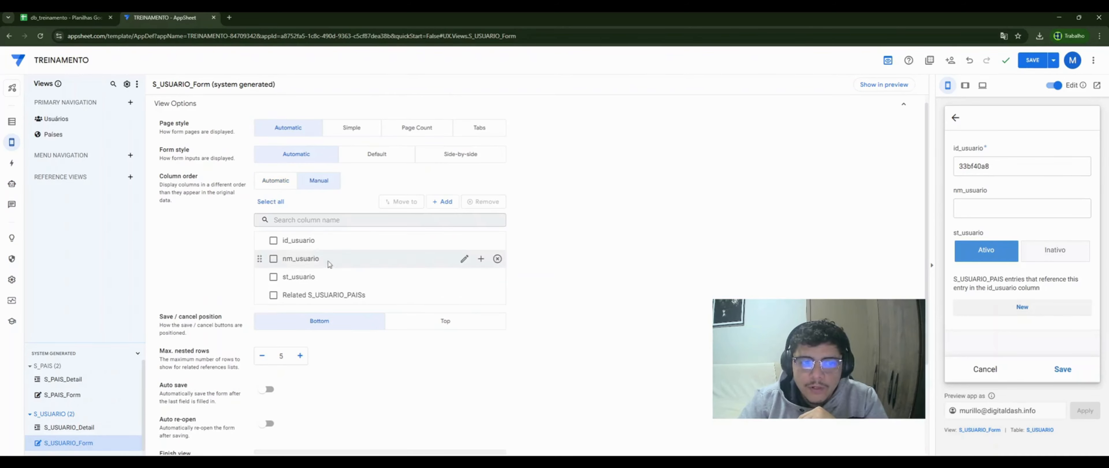
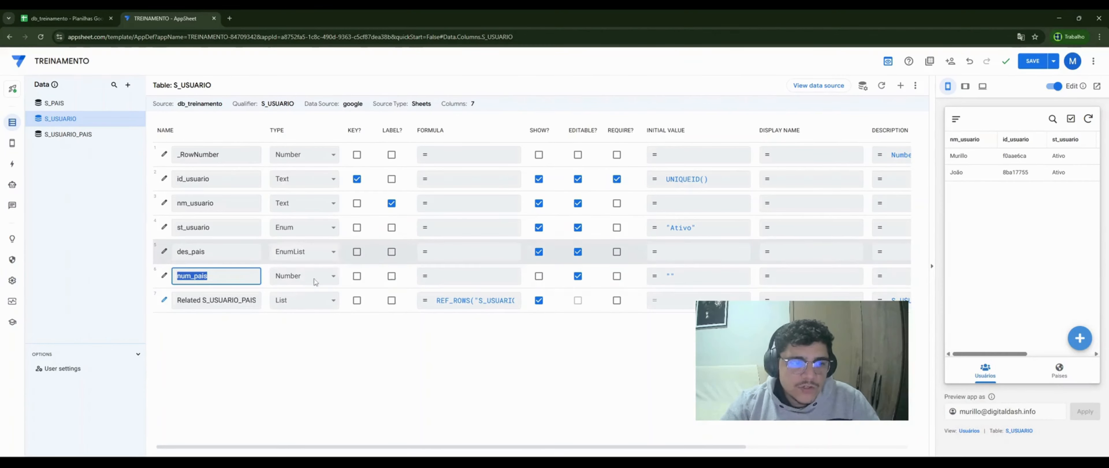
- Open the des_pais column's Auto Compute suggested values formula
left_click(317, 363)
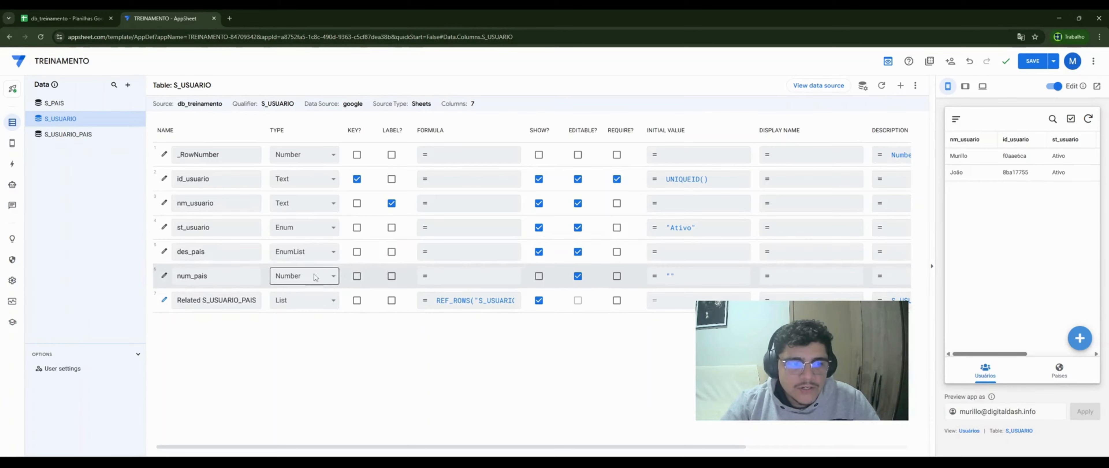
left_click(199, 276)
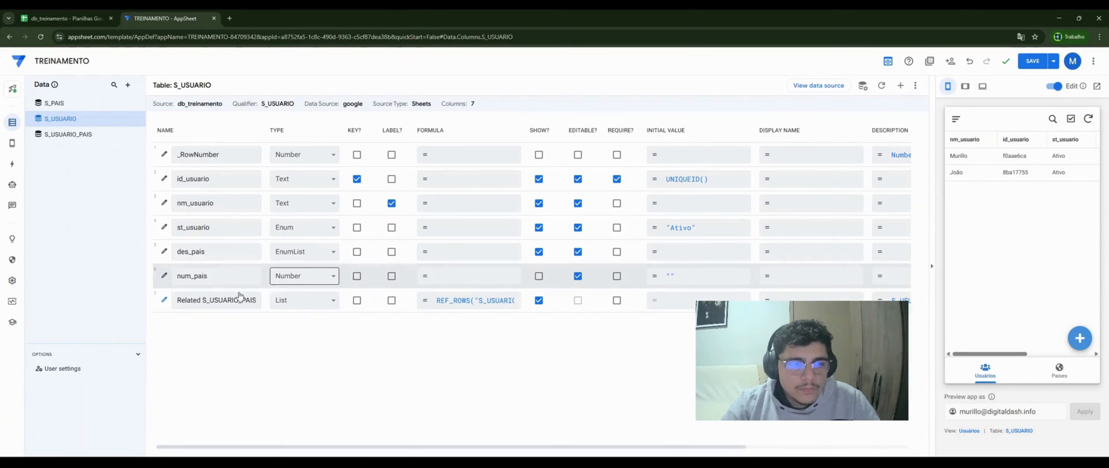
left_click(165, 253)
scroll(451, 303, "down", 4)
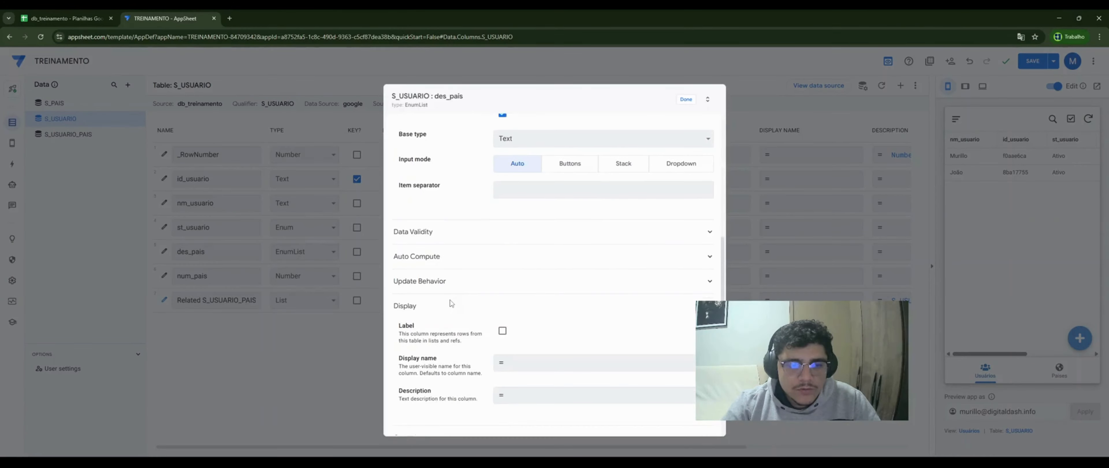
left_click(448, 235)
left_click(544, 324)
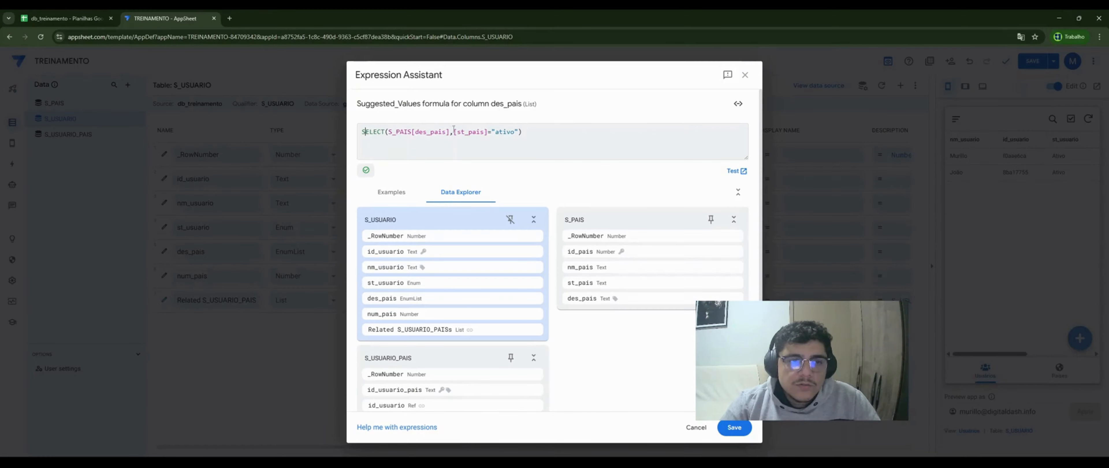
left_click_drag(454, 130, 567, 129)
left_click(564, 135)
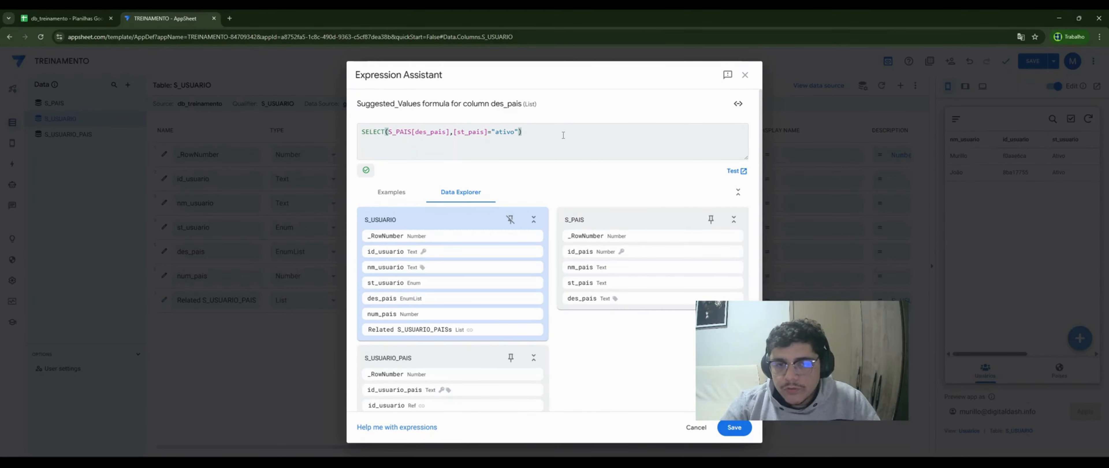
- Review the SELECT(S_PAIS[des_pais],[st_pais]="ativo") formula, save it and go to Actions
left_click(389, 131)
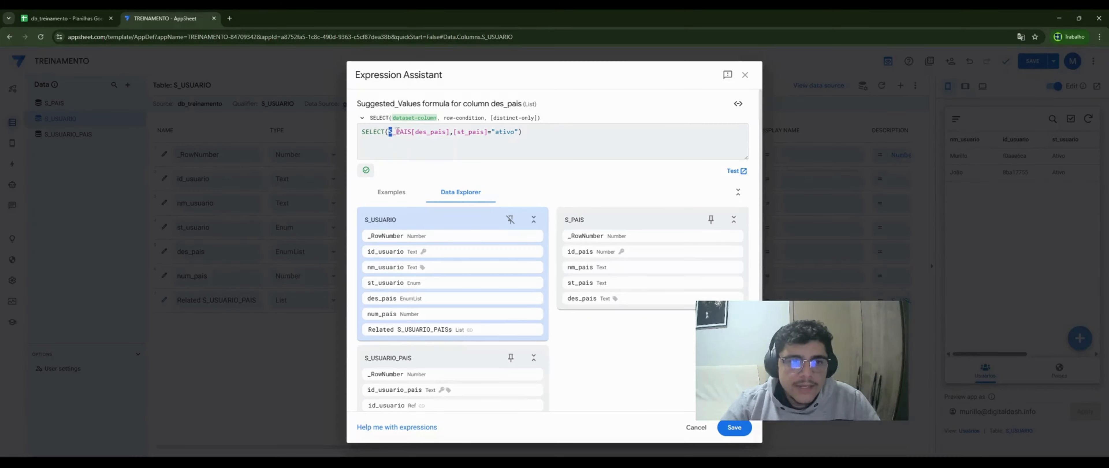
left_click(416, 131)
left_click_drag(458, 130, 482, 131)
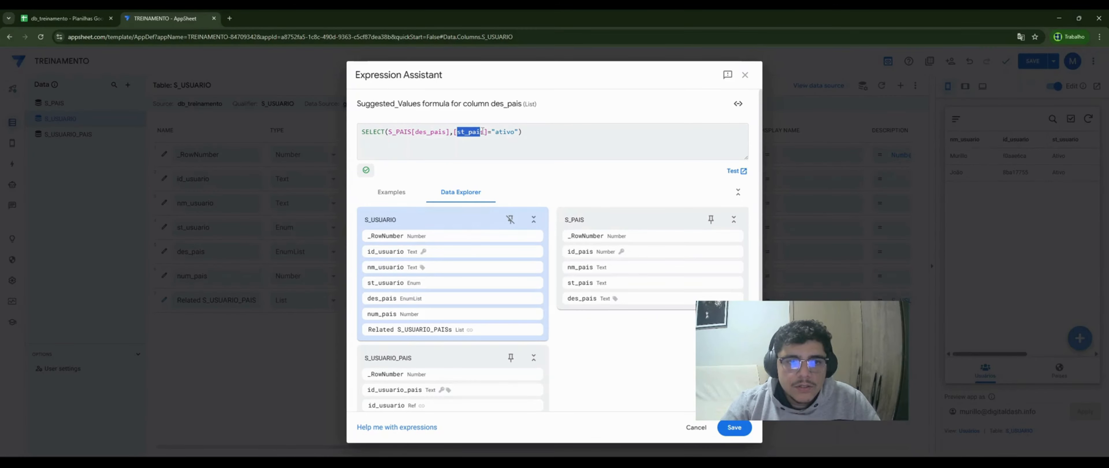
left_click(501, 132)
left_click(539, 136)
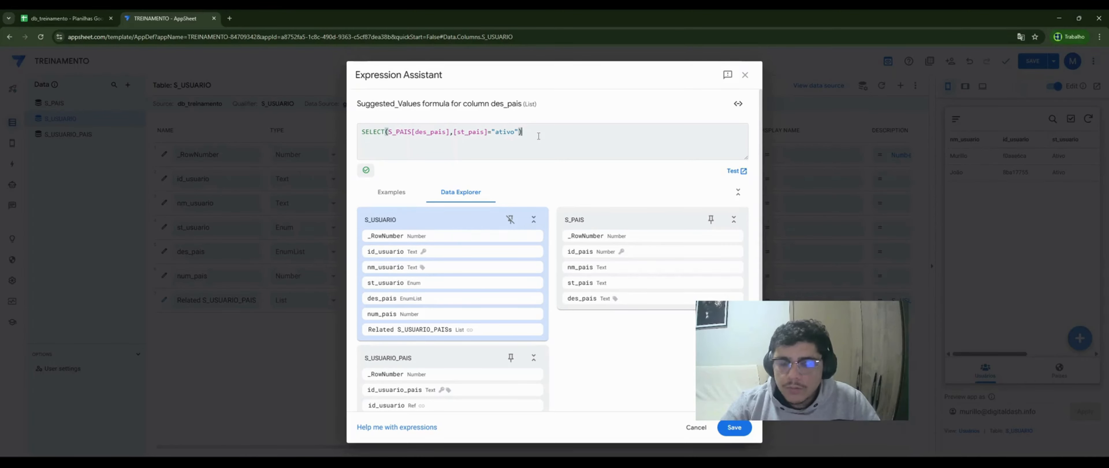
left_click(735, 427)
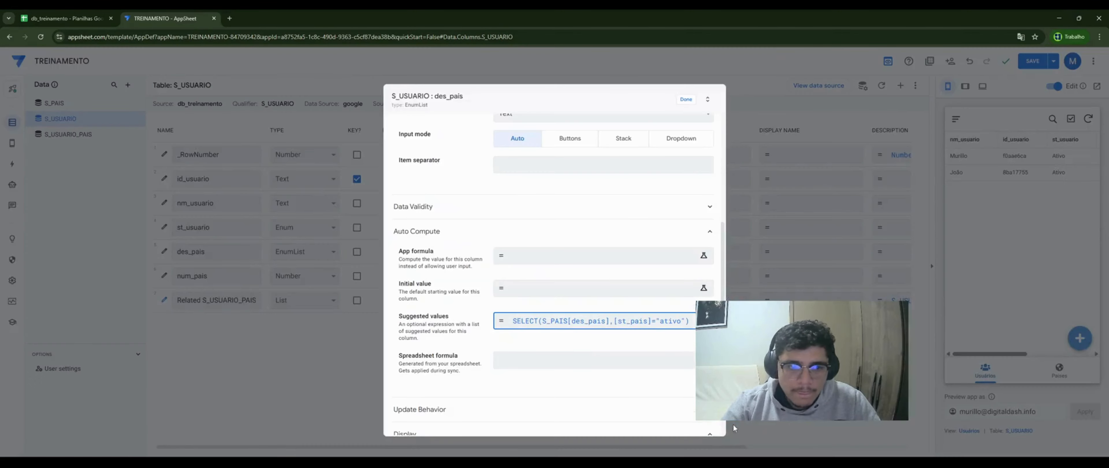
left_click(686, 100)
left_click(14, 163)
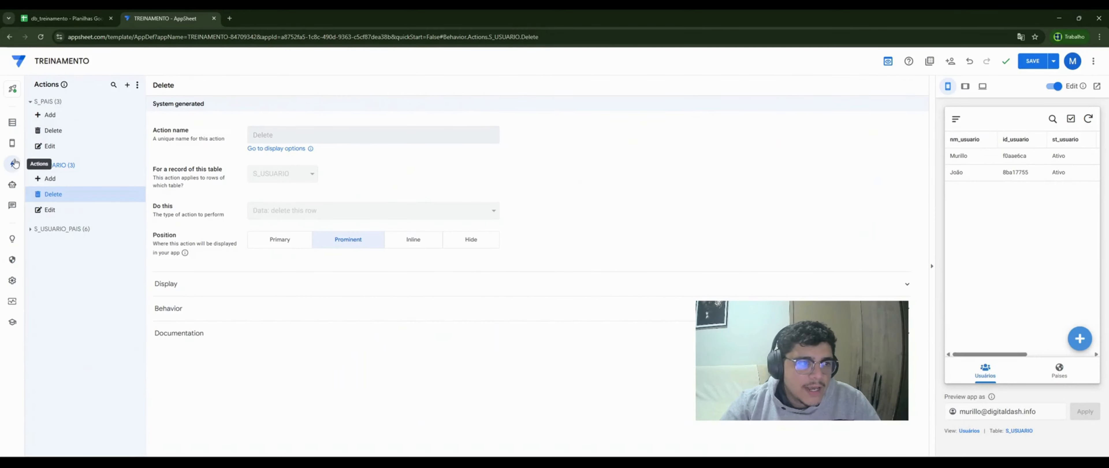
- Create a new S_USUARIO action named '1 - Contadora'
left_click(136, 167)
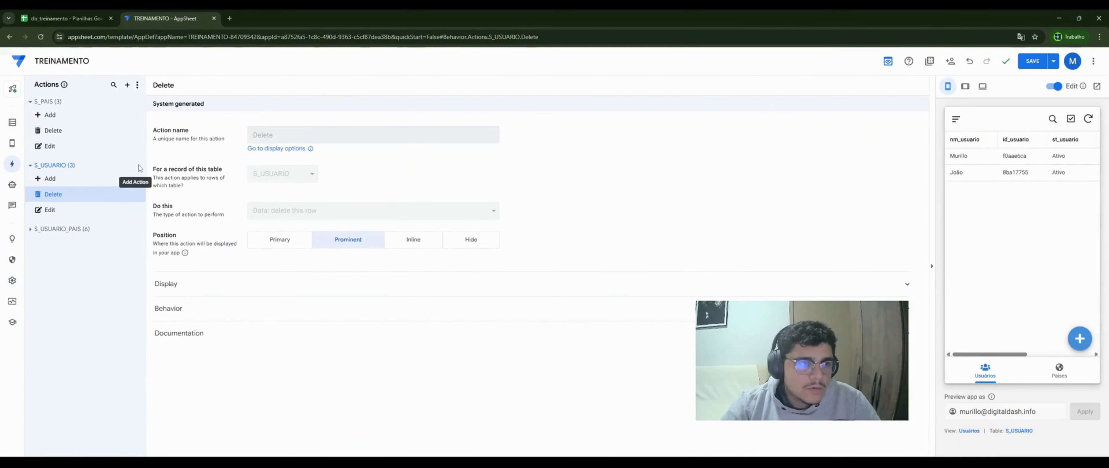
left_click(431, 322)
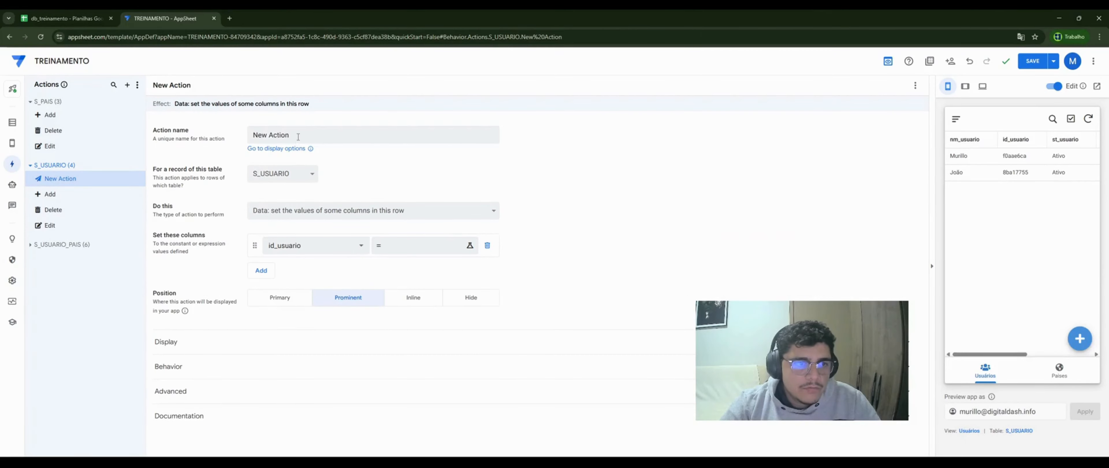
type("1 - Contadora")
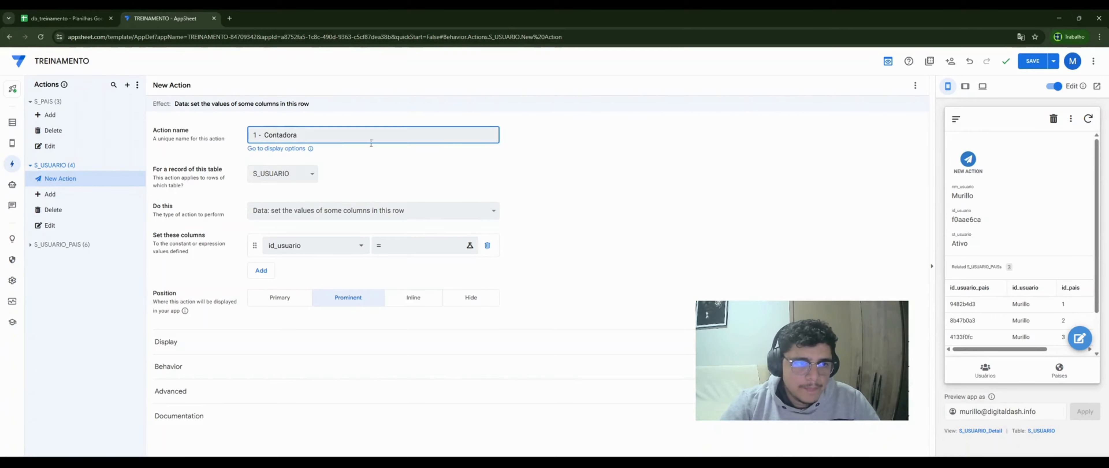
left_click(414, 245)
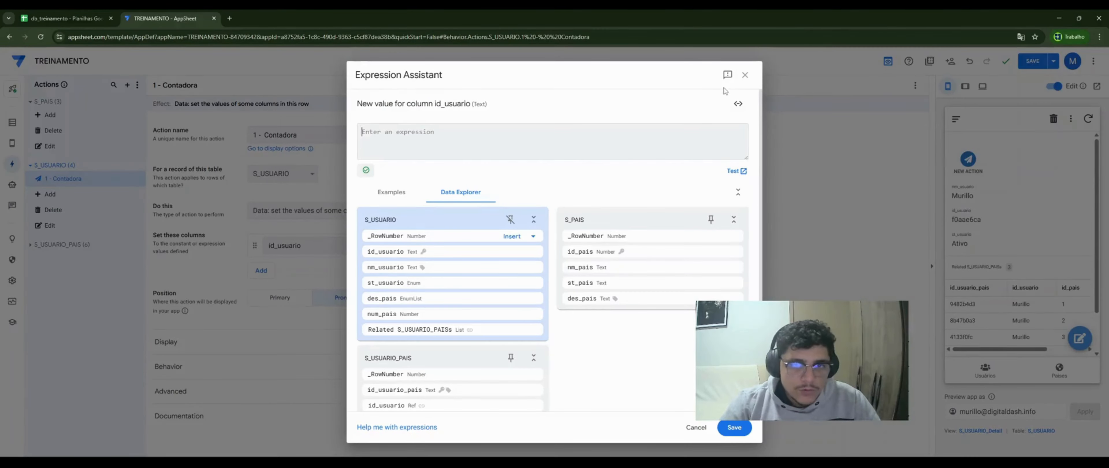
left_click(745, 75)
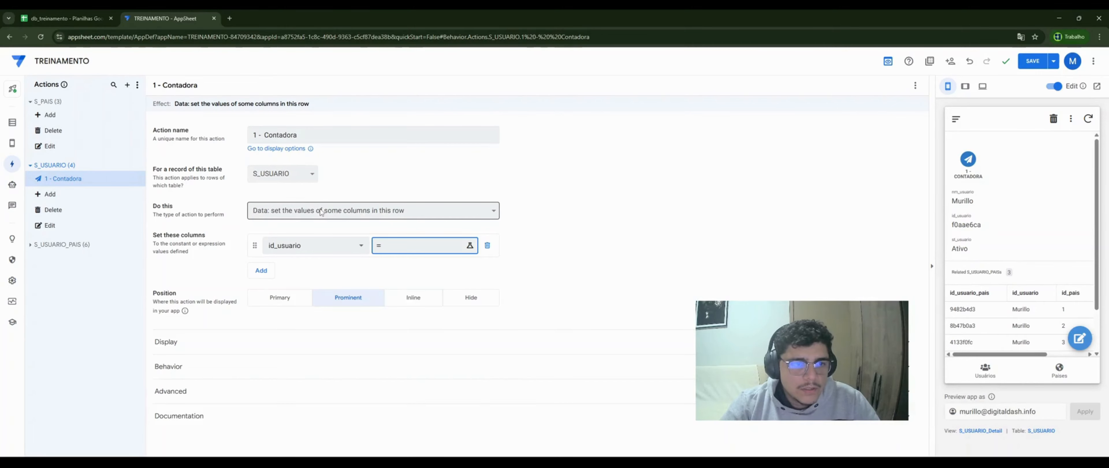
- Make 1 - Contadora set num_pais to [num_pais]+1
left_click(354, 247)
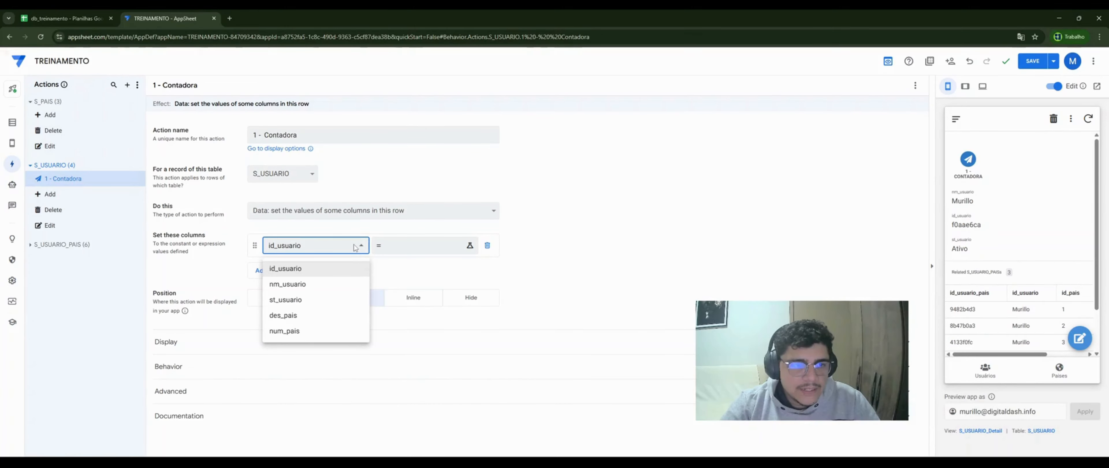
left_click(298, 333)
left_click(413, 245)
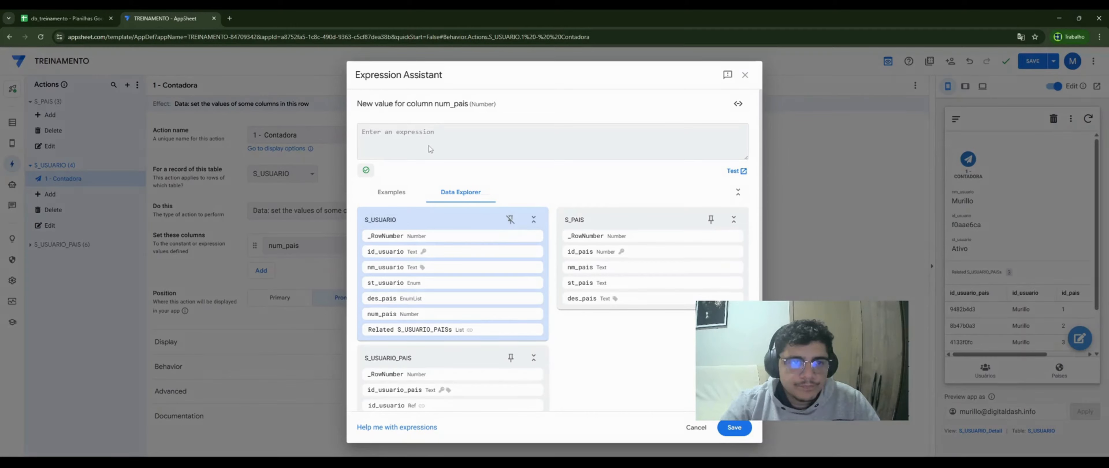
type("[num_")
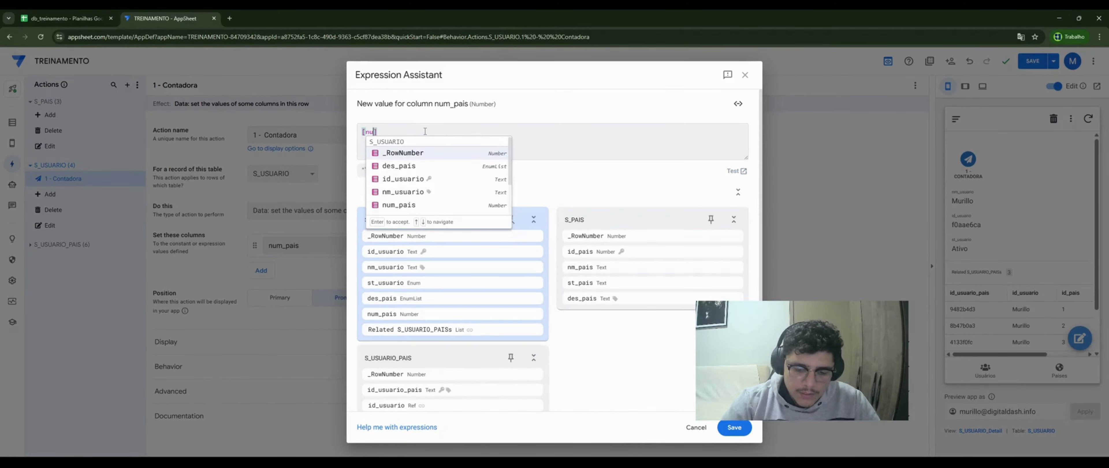
key("Return")
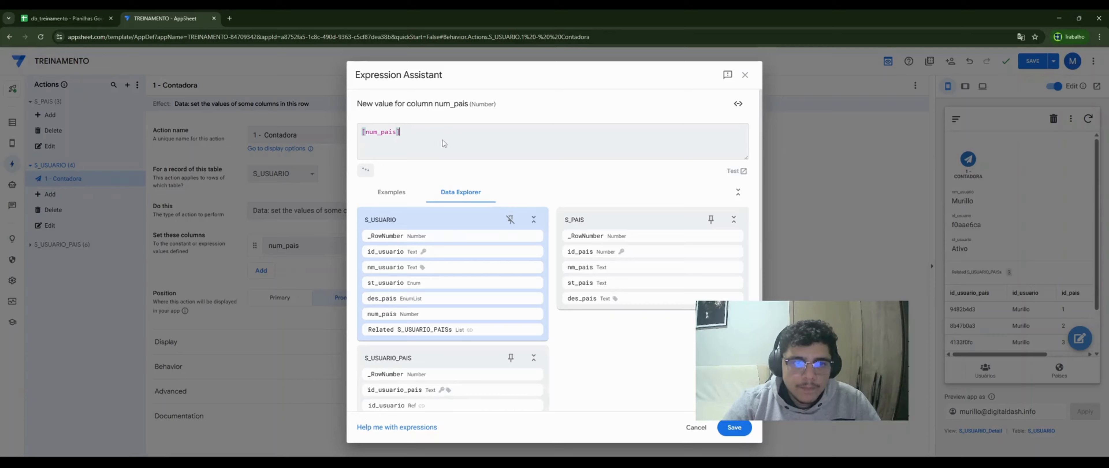
type("+1")
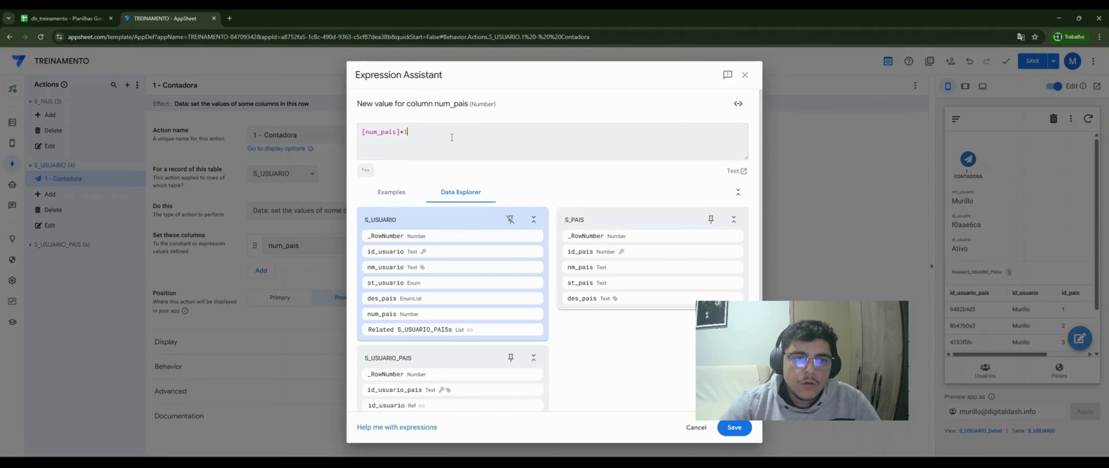
left_click(734, 428)
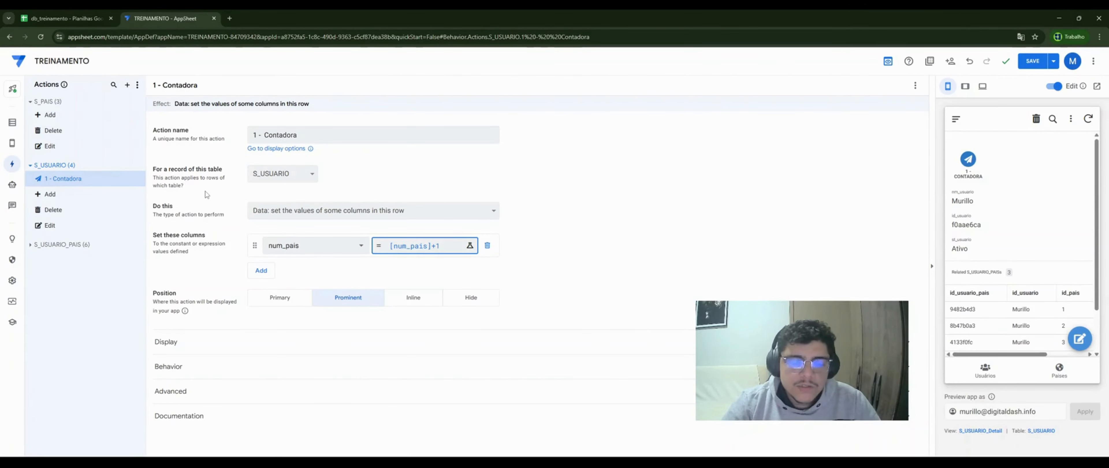
left_click(134, 166)
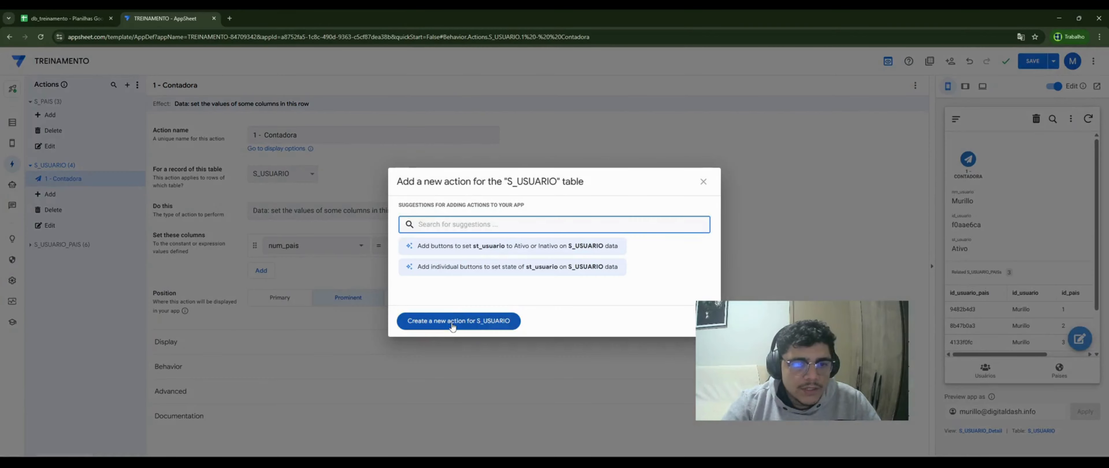
- Create action '2 - Preenchedora' that adds a row to S_USUARIO_PAIS
left_click(453, 324)
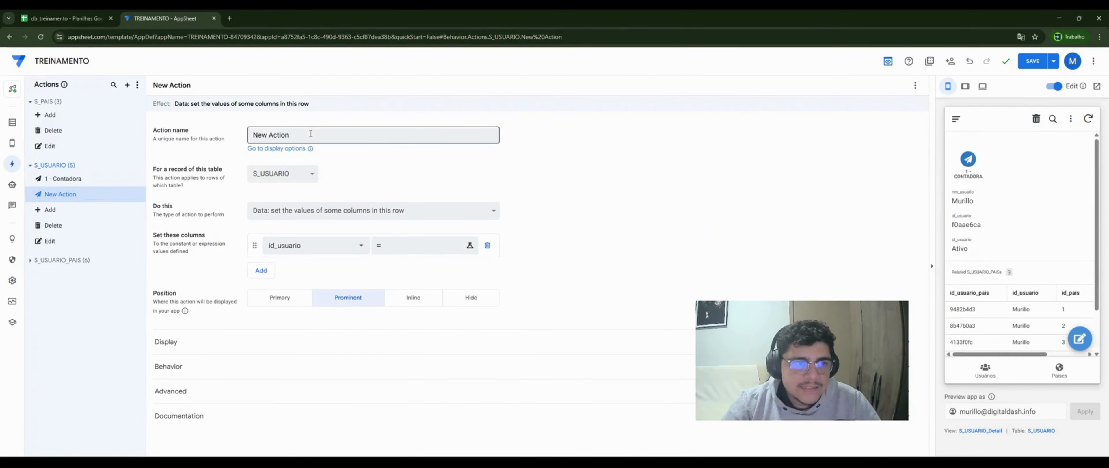
double_click(311, 134)
key("ctrl+a")
type("2")
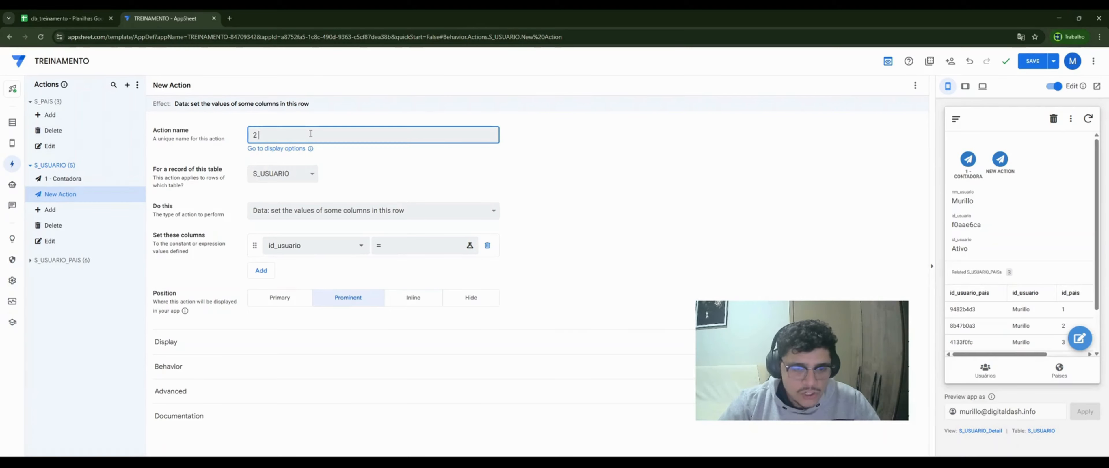
type(" - Preenchedora")
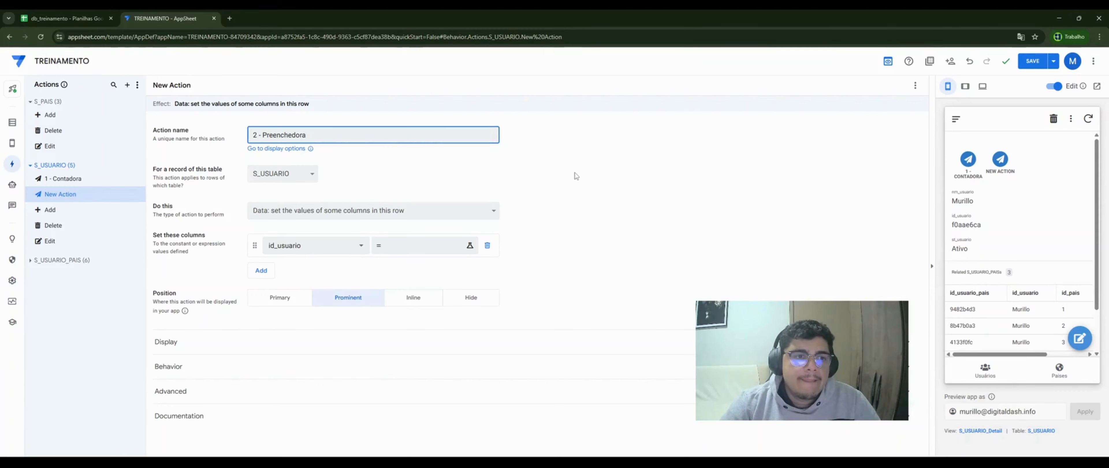
left_click(577, 176)
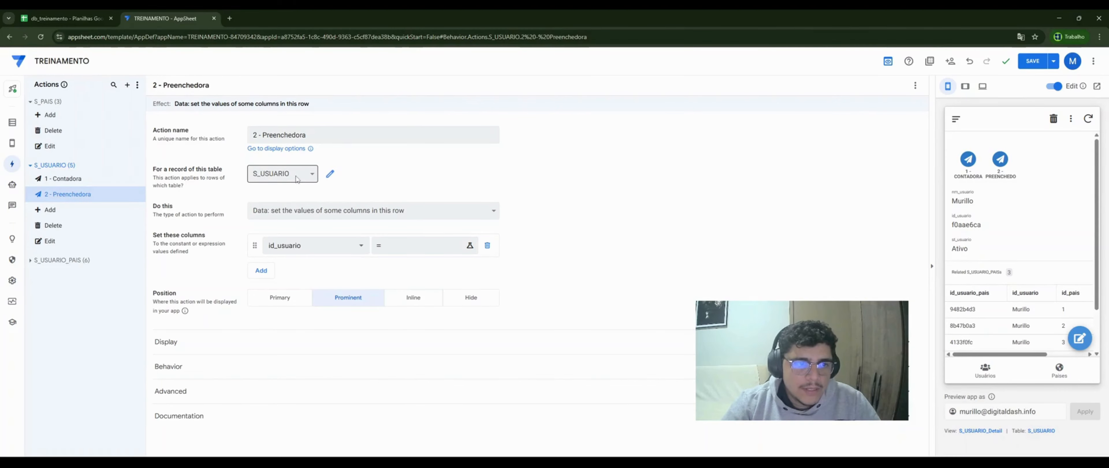
left_click(306, 212)
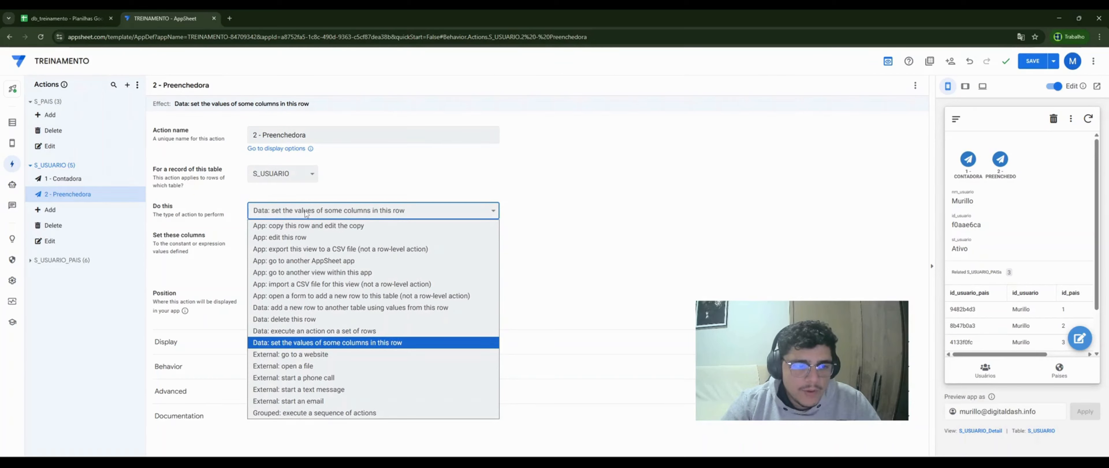
left_click(394, 308)
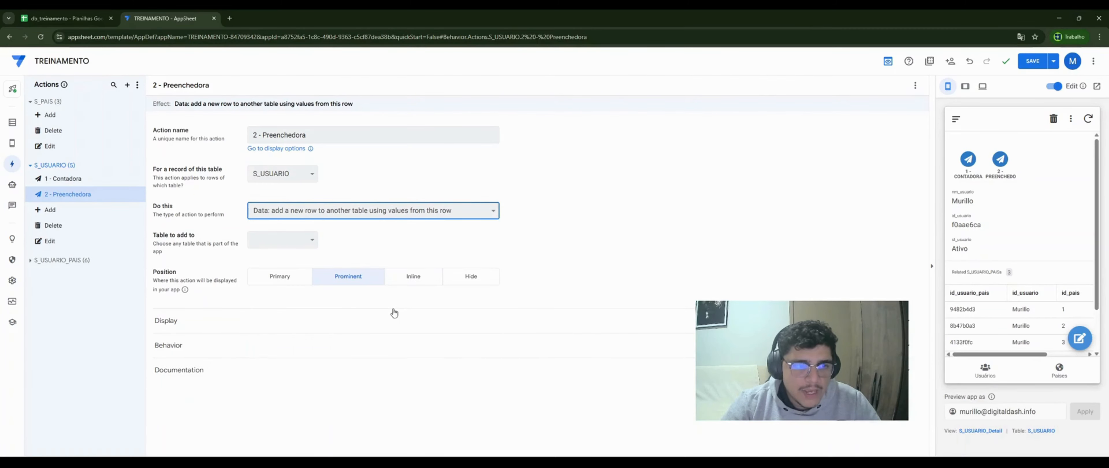
left_click(278, 237)
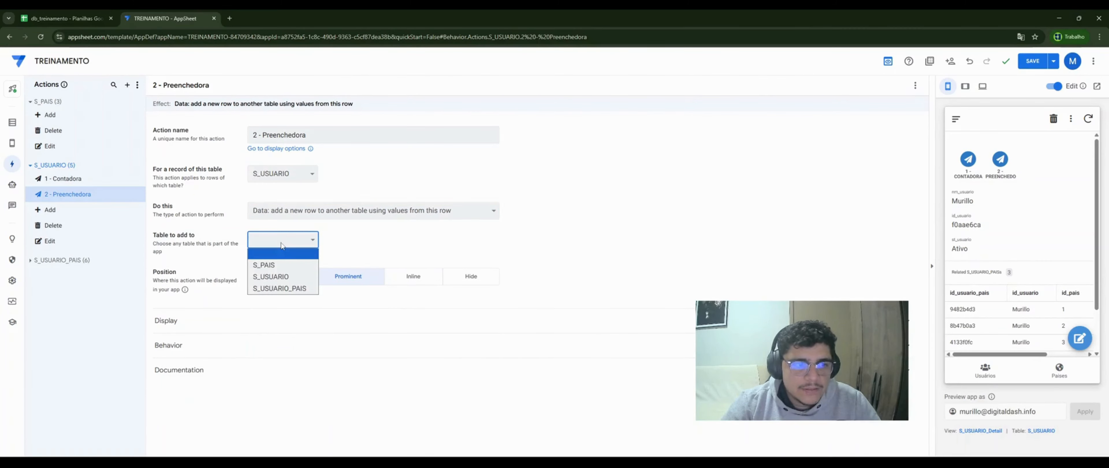
left_click(285, 294)
- Set the new row's id_usuario to [_thisrow].[id_usuario]
left_click(345, 284)
left_click(402, 291)
type("[_thisrow")
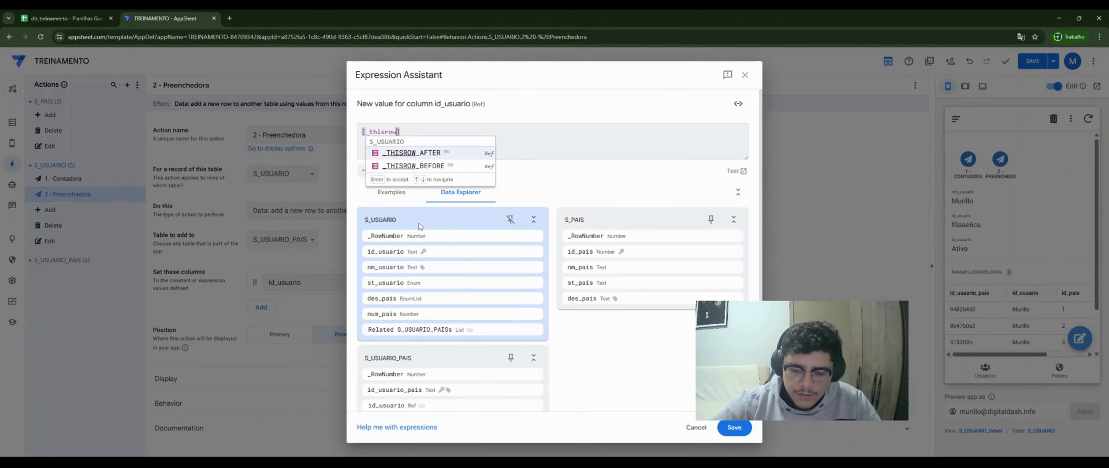
type("].")
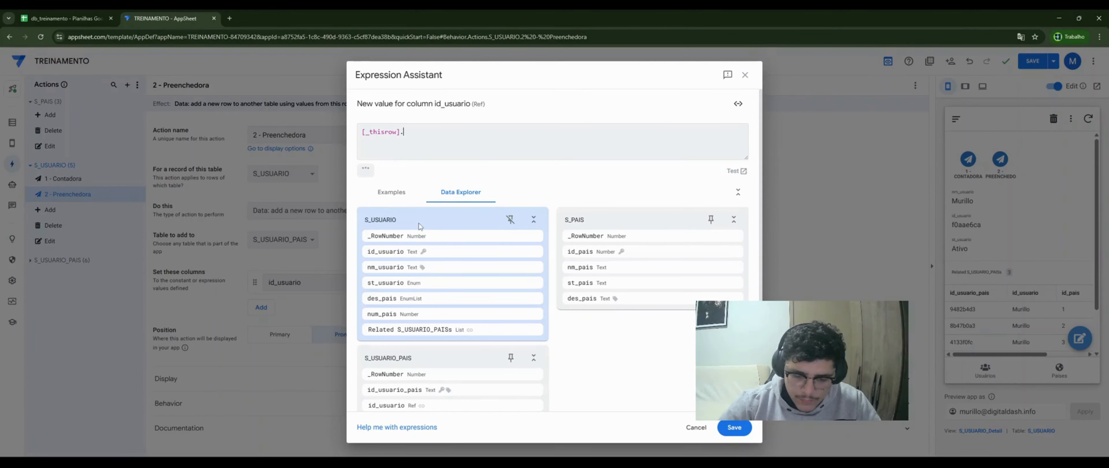
type("[id_")
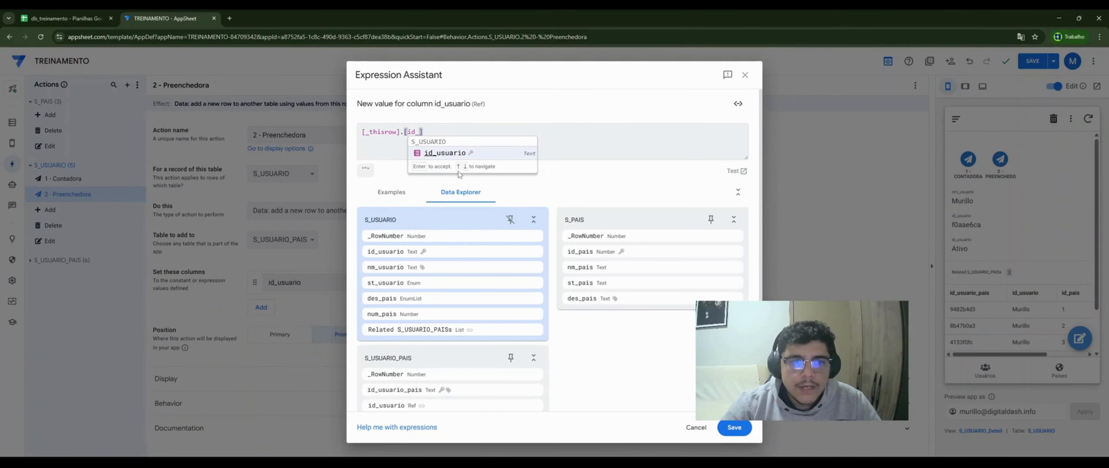
left_click(475, 154)
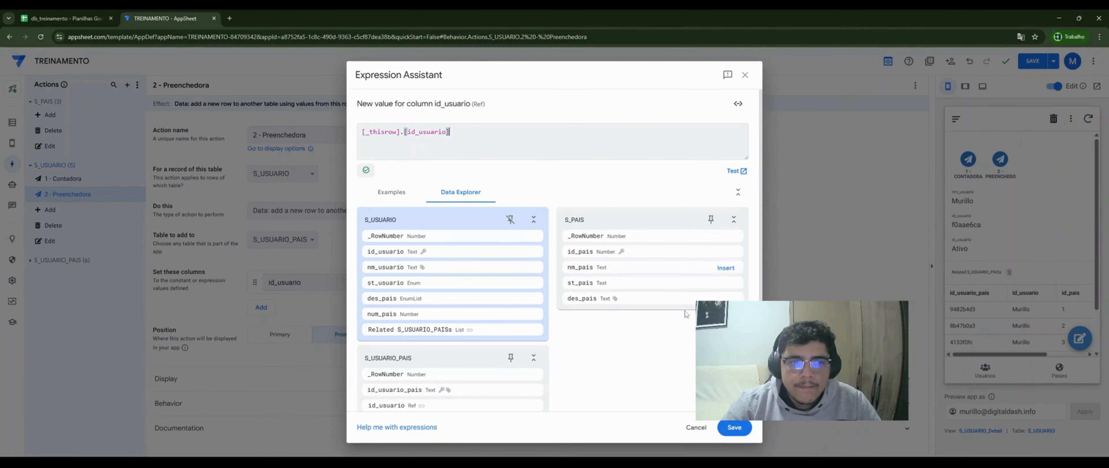
left_click(733, 427)
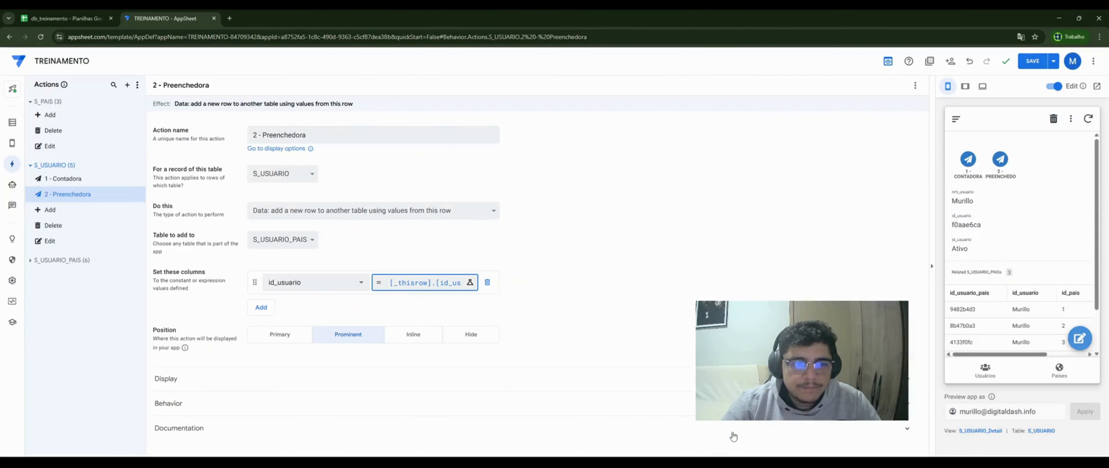
- Add id_pais to the set columns with value INDEX([des_pais],[num_pais])
left_click(265, 307)
left_click(286, 364)
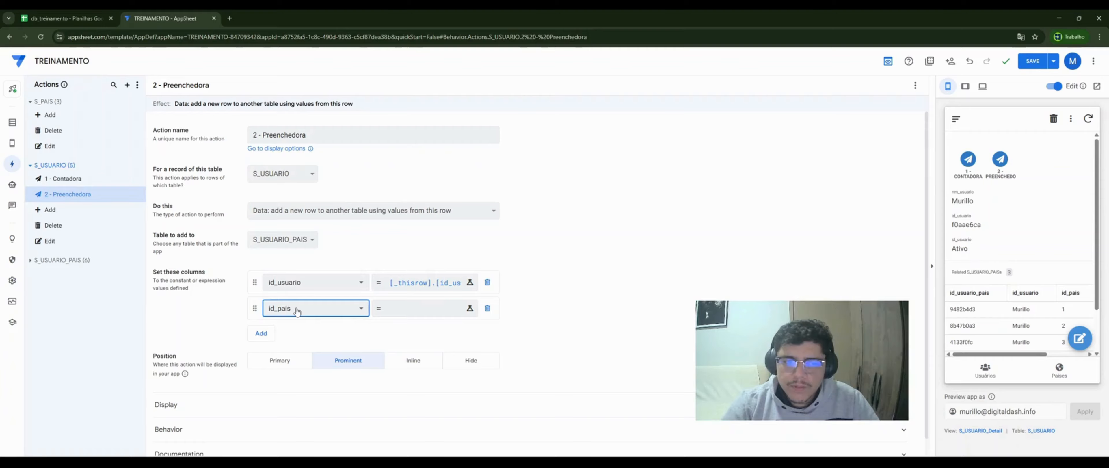
left_click(409, 312)
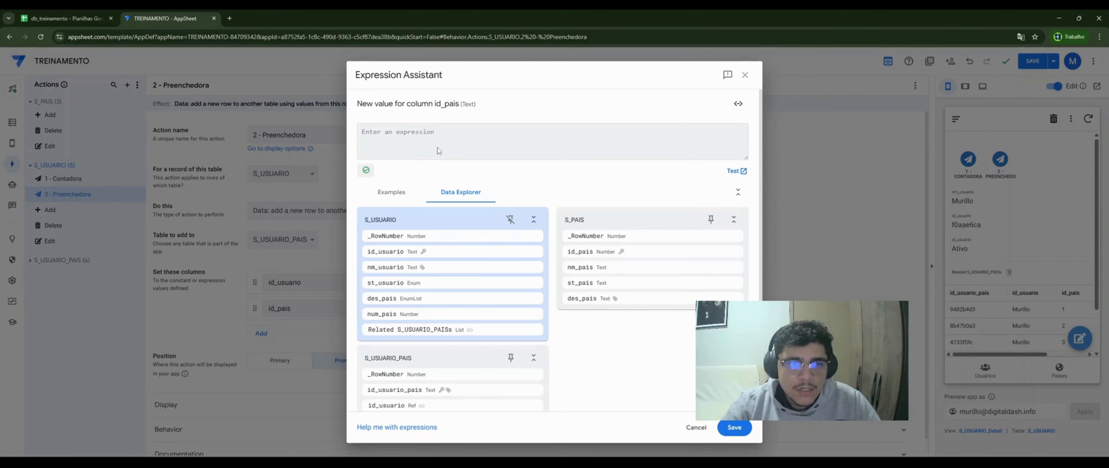
type("IND")
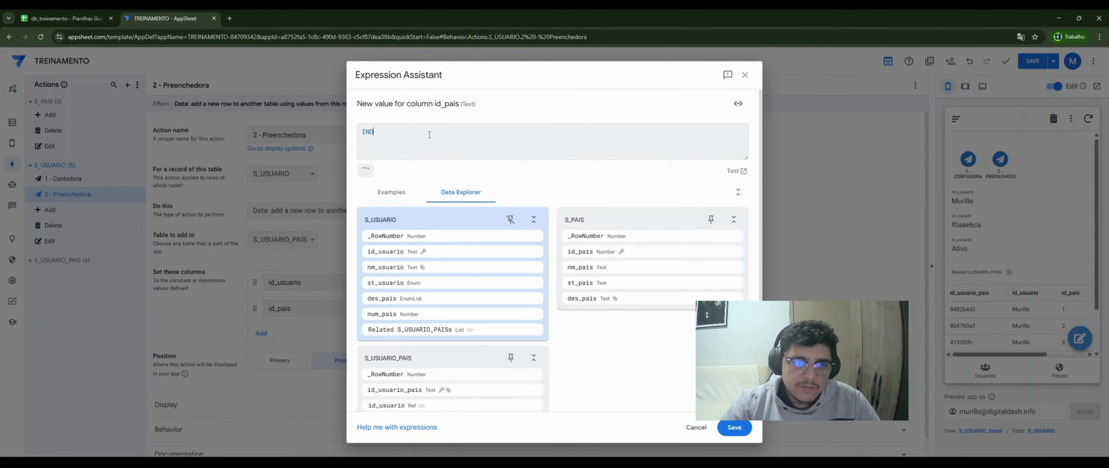
type("EX(")
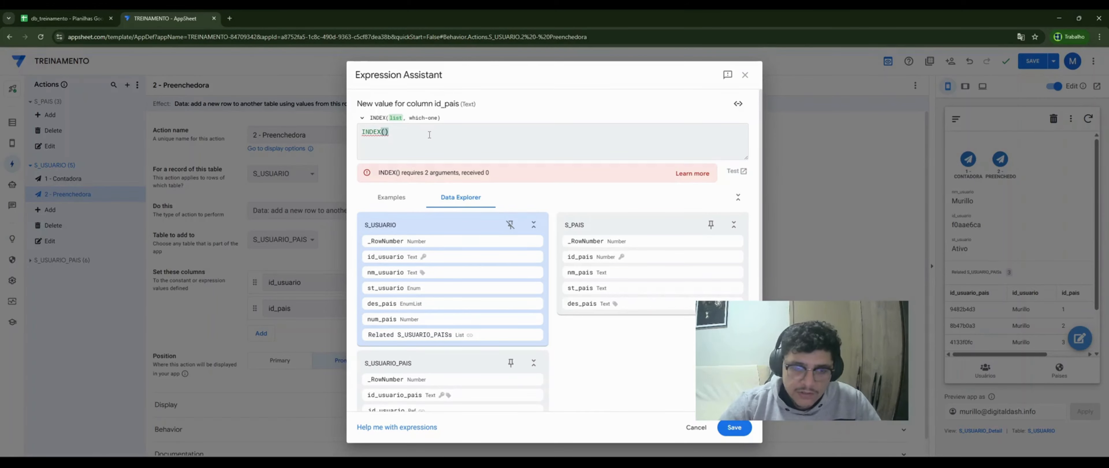
type("[des")
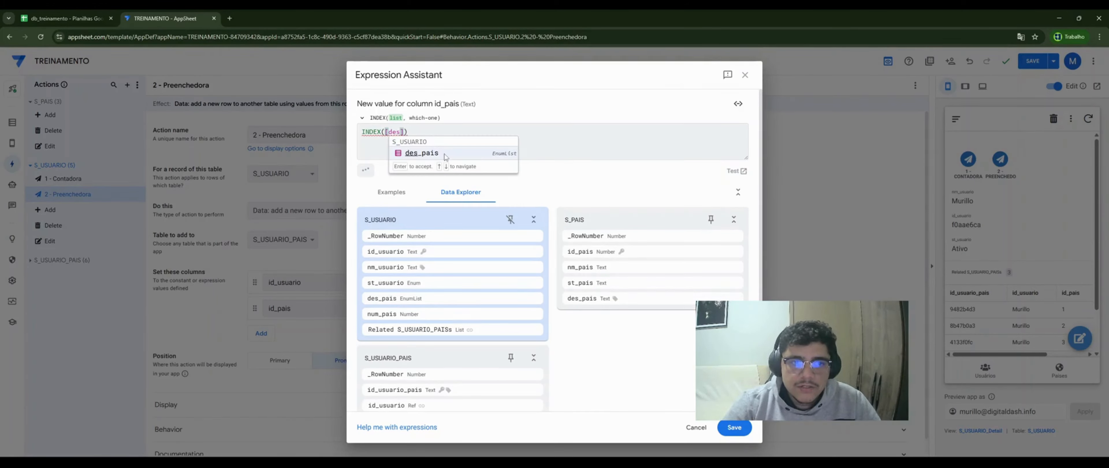
left_click(448, 152)
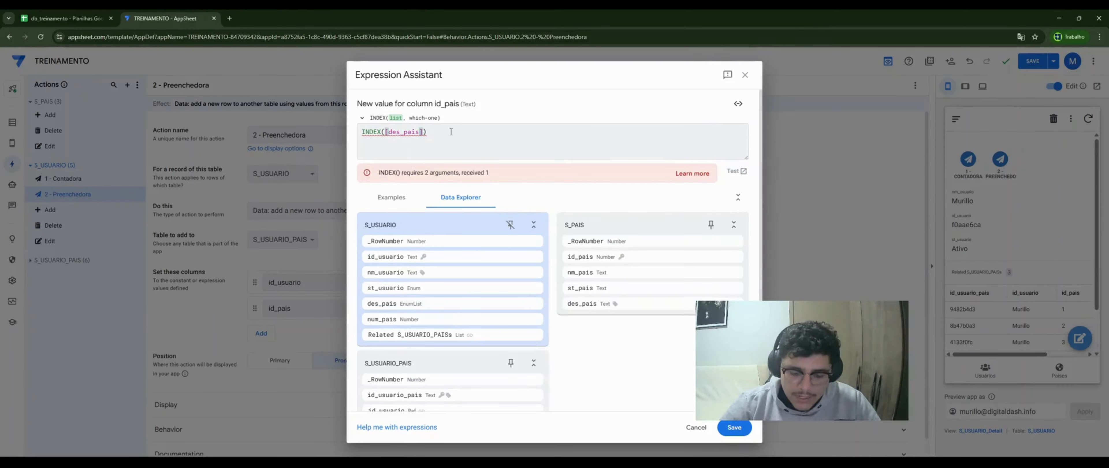
type(",")
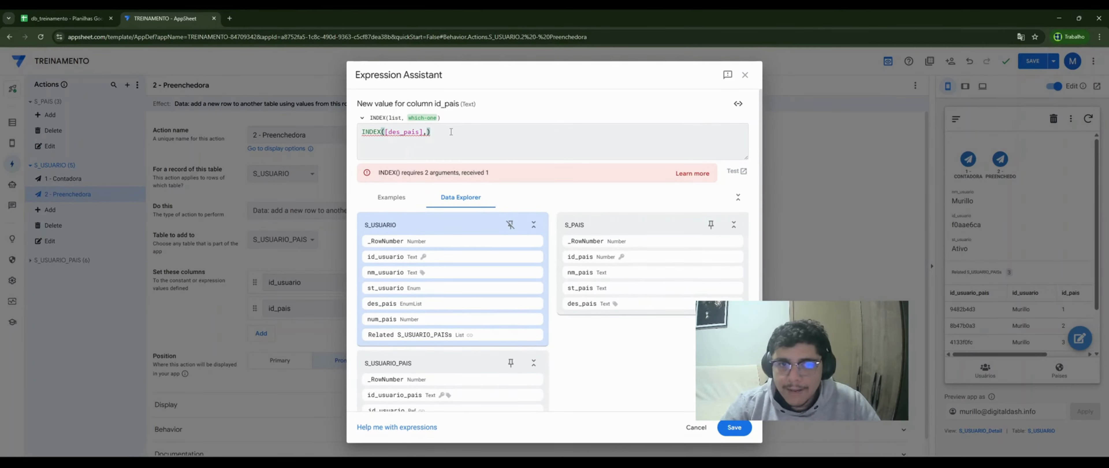
type("[num")
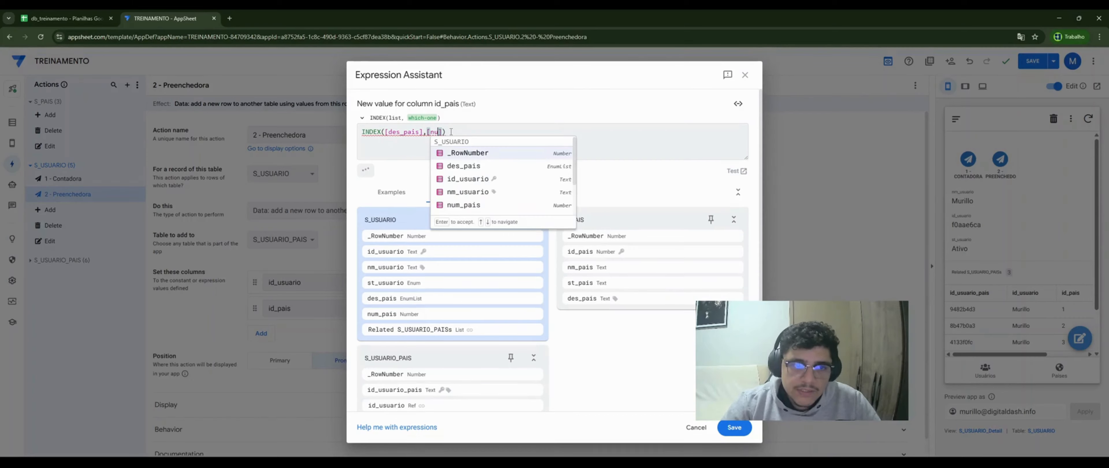
left_click(499, 154)
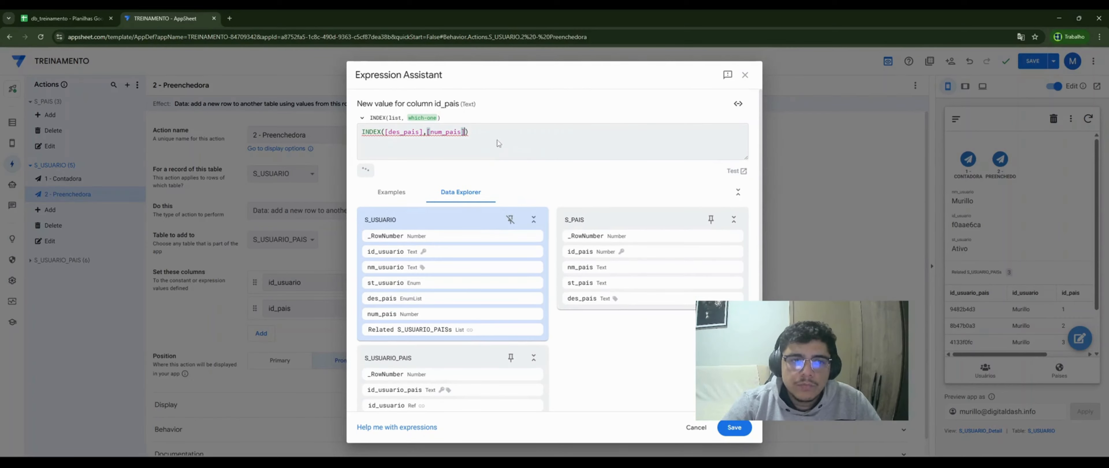
left_click(727, 427)
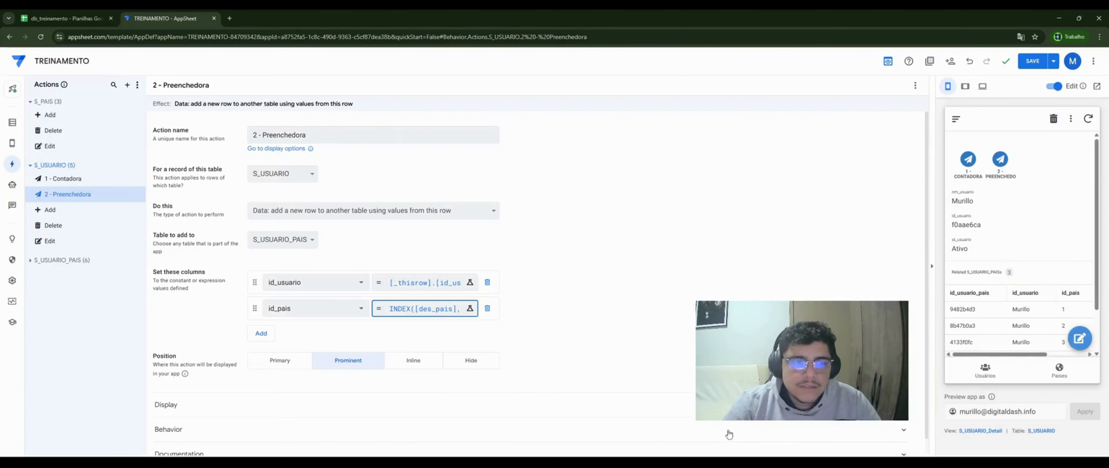
left_click(136, 167)
- Create action '3 - Looping' that executes an action on a set of S_USUARIO rows
left_click(428, 321)
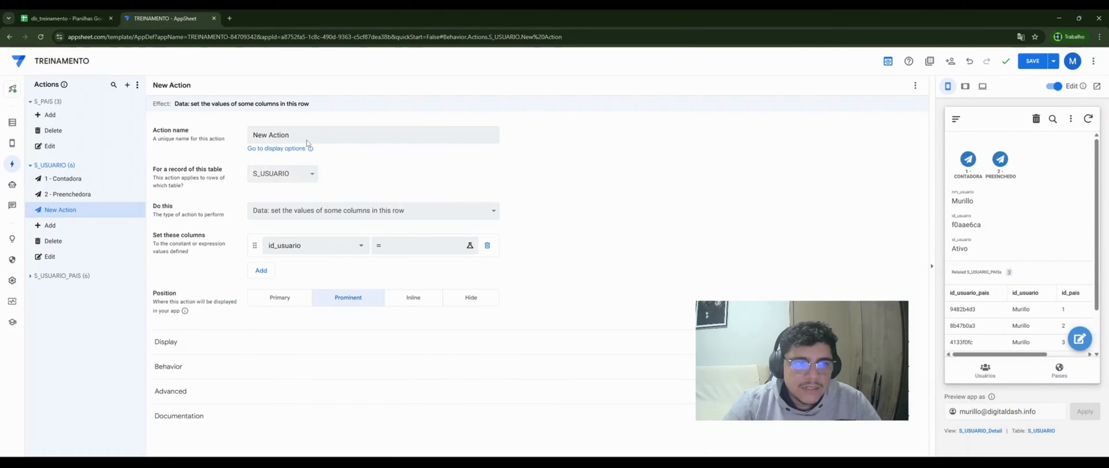
type("3")
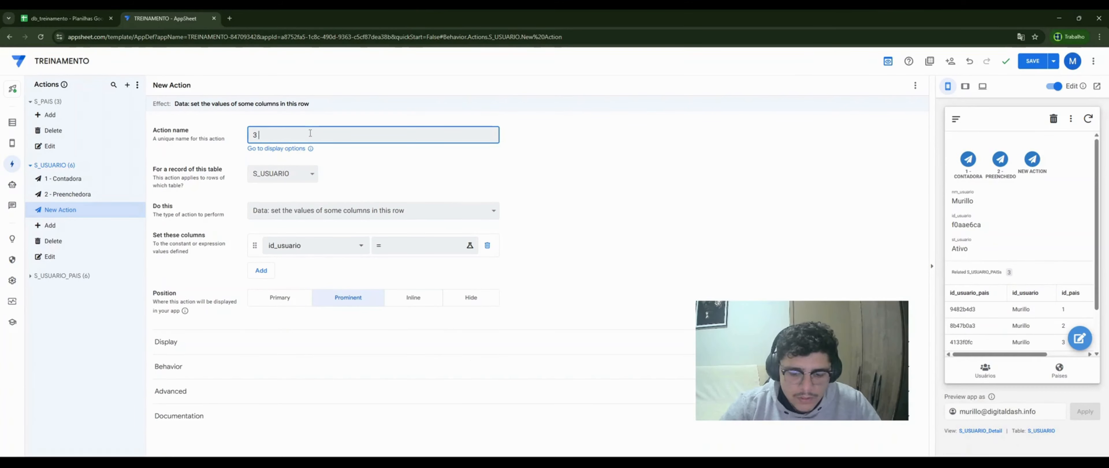
type(" - Looping")
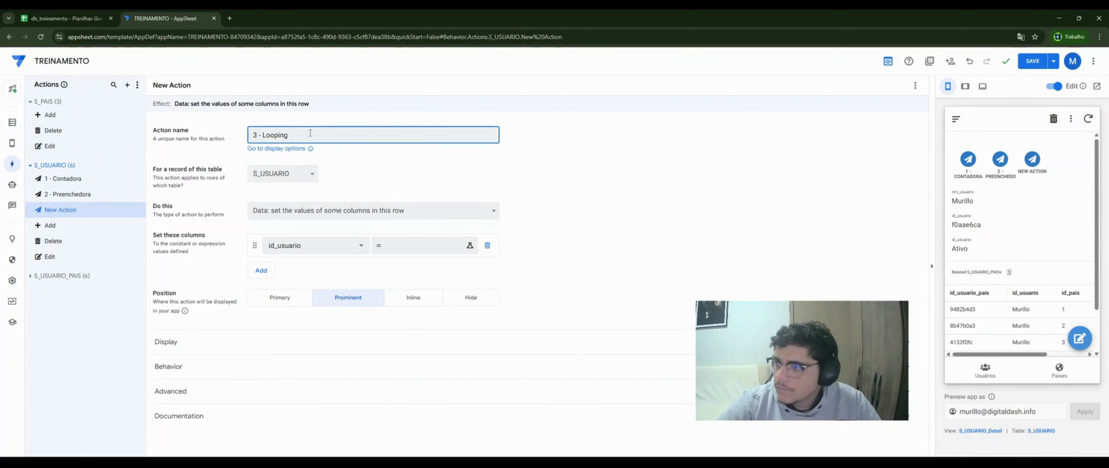
left_click(281, 213)
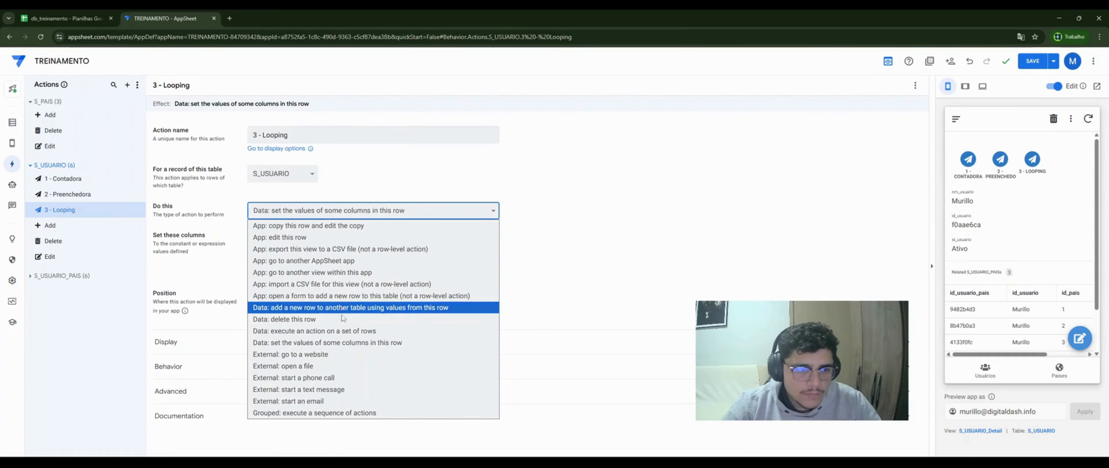
left_click(343, 331)
left_click(309, 240)
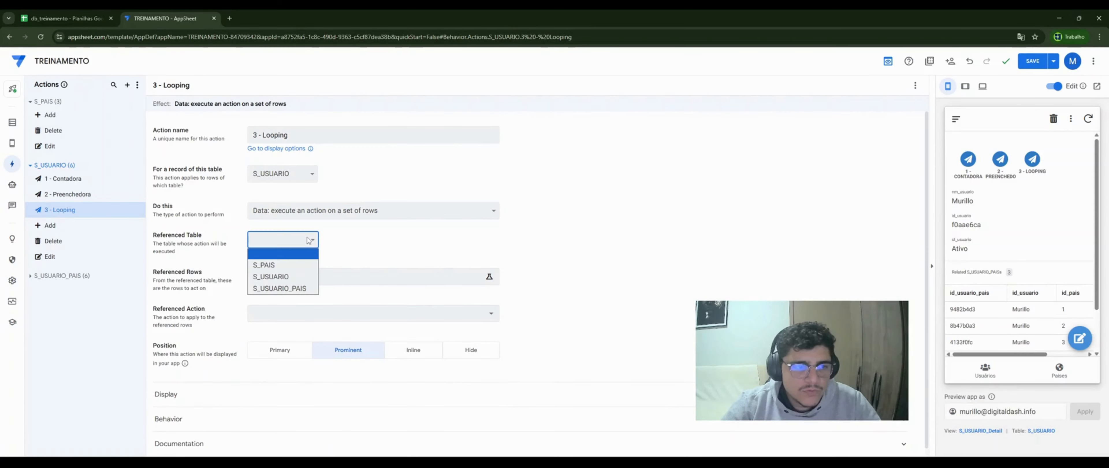
left_click(285, 276)
- Set 3 - Looping's referenced rows to LIST([_thisrow])
left_click(286, 276)
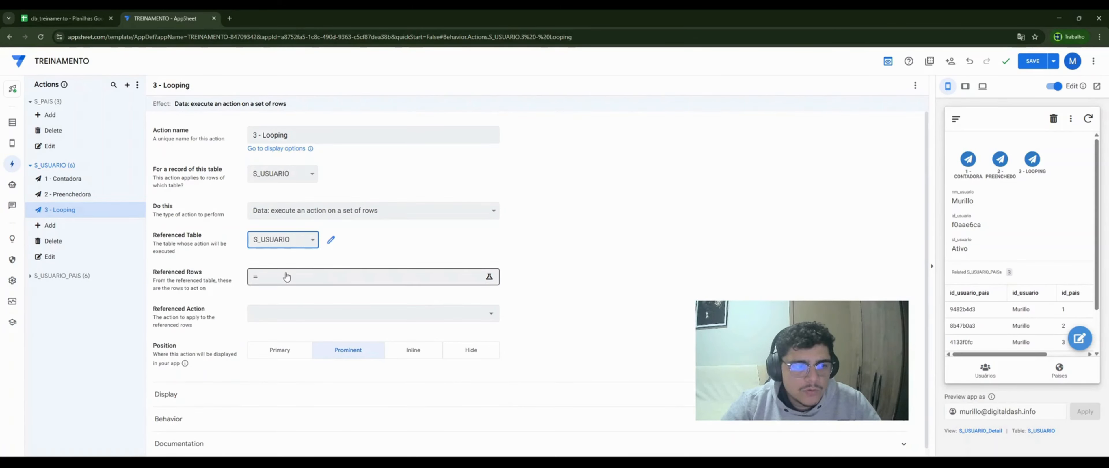
left_click(287, 277)
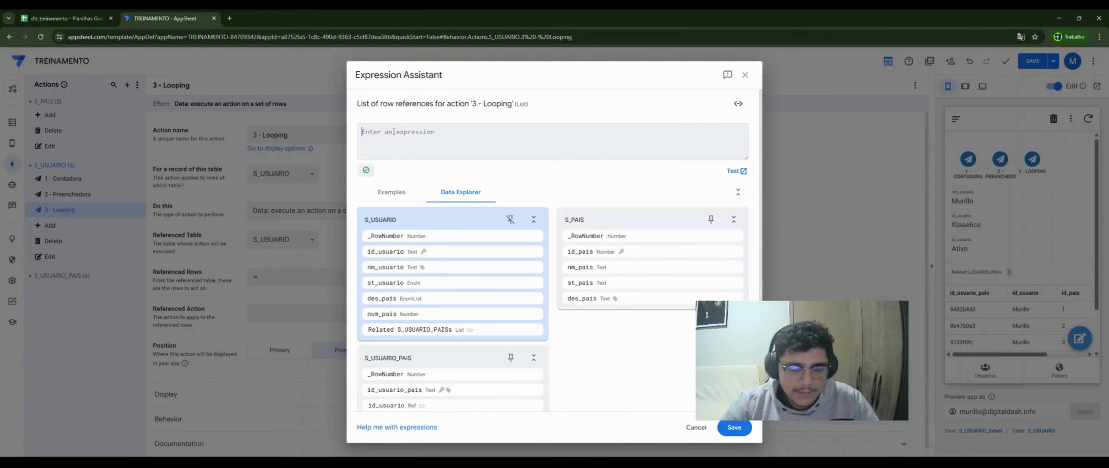
type("LIST")
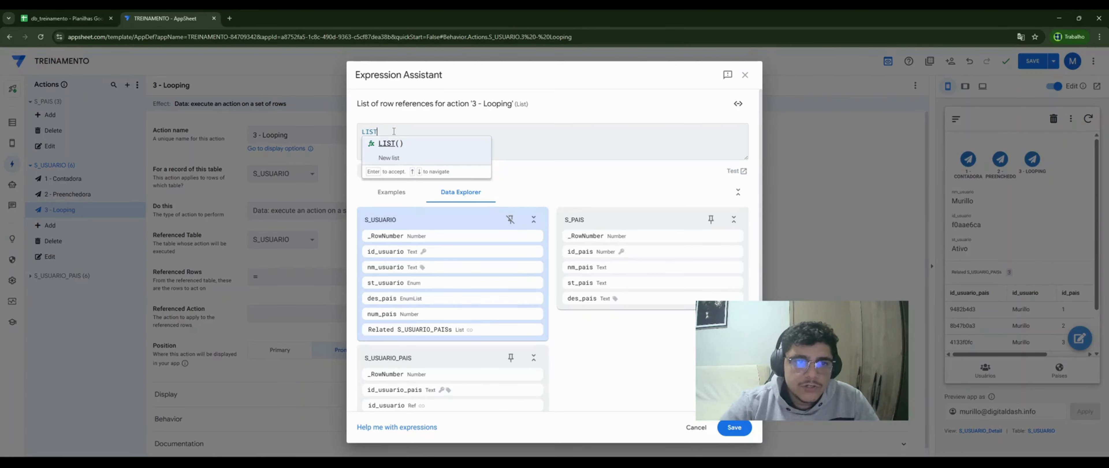
key("Return")
type("[_thi")
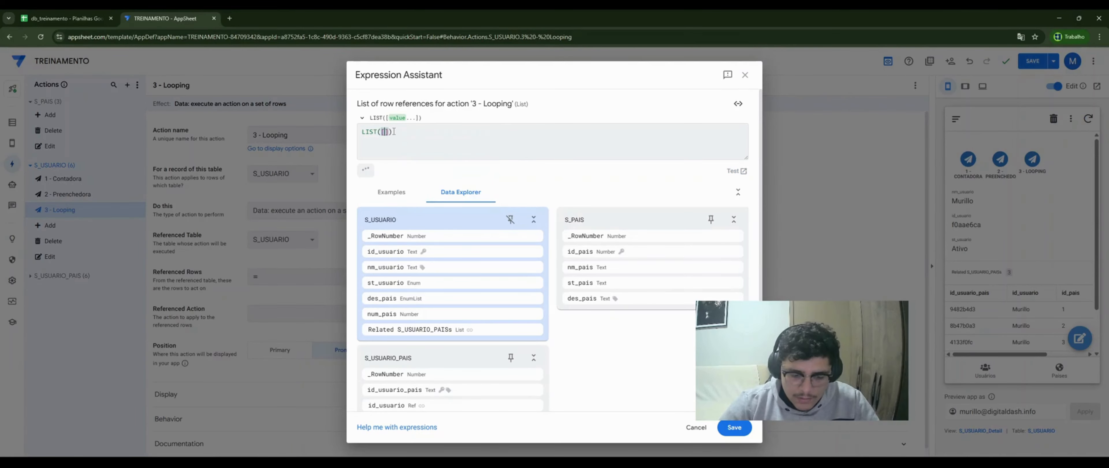
type("srow")
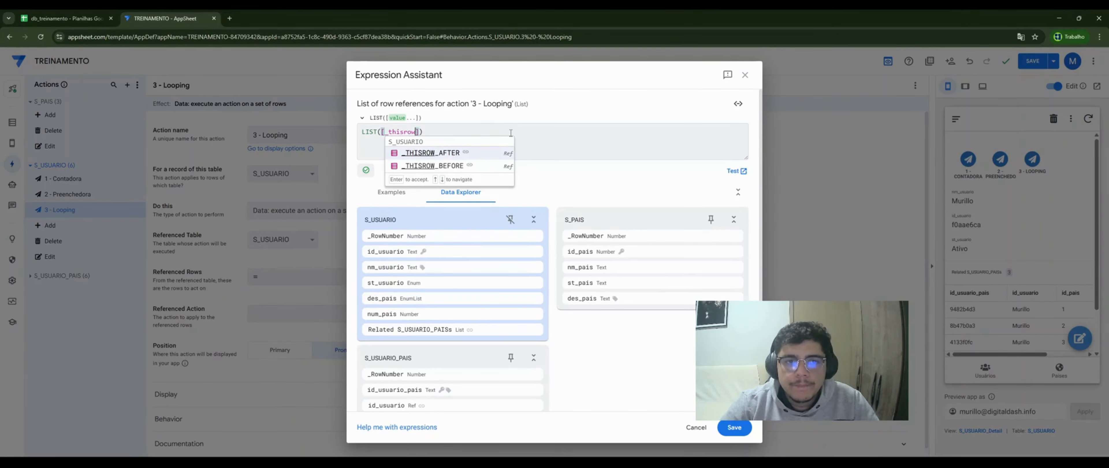
left_click(511, 133)
left_click(734, 427)
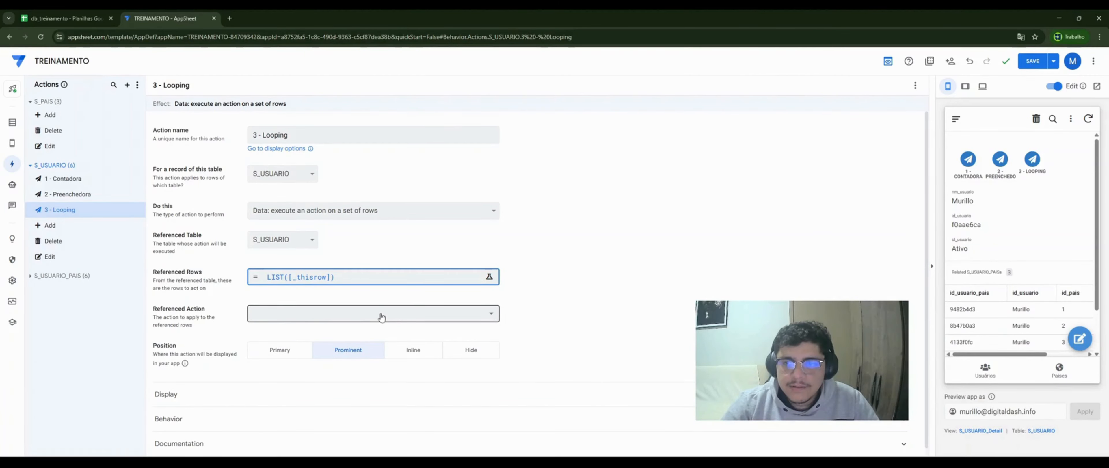
left_click(137, 167)
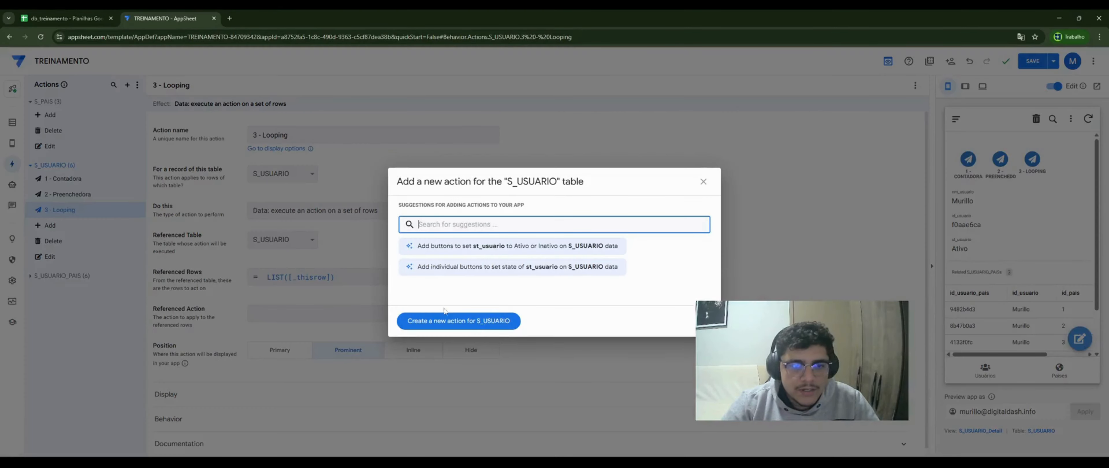
- Create action '0 - Agrupadora' of the grouped sequence-of-actions type
left_click(446, 321)
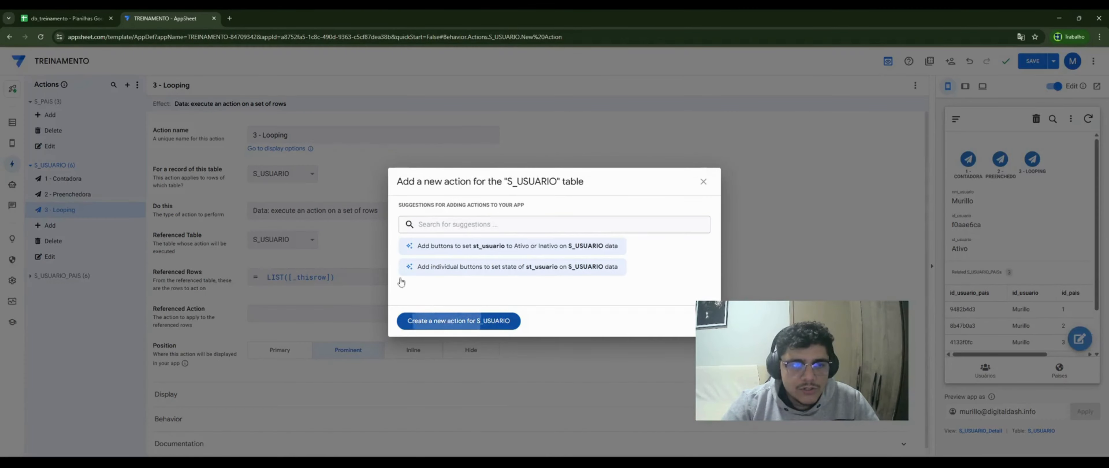
triple_click(296, 136)
type("0")
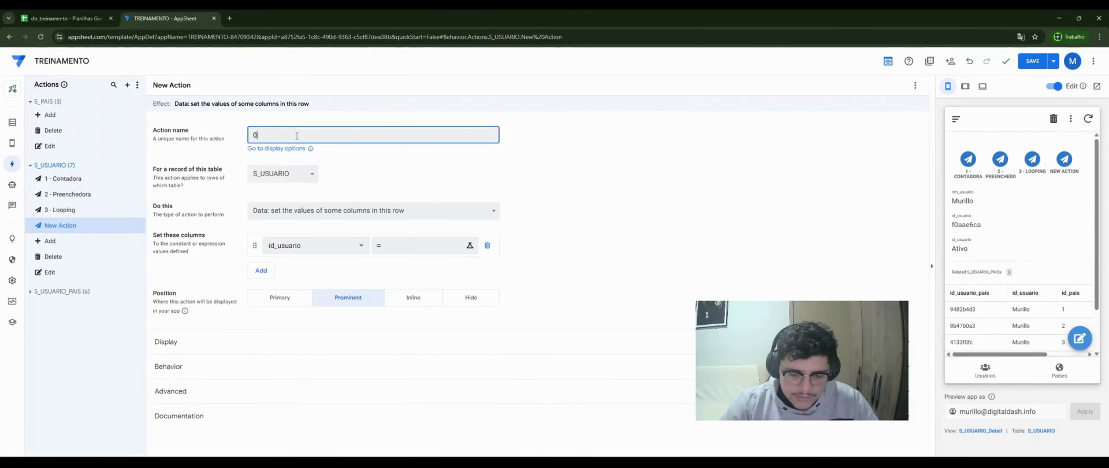
type(" - Agrupadora")
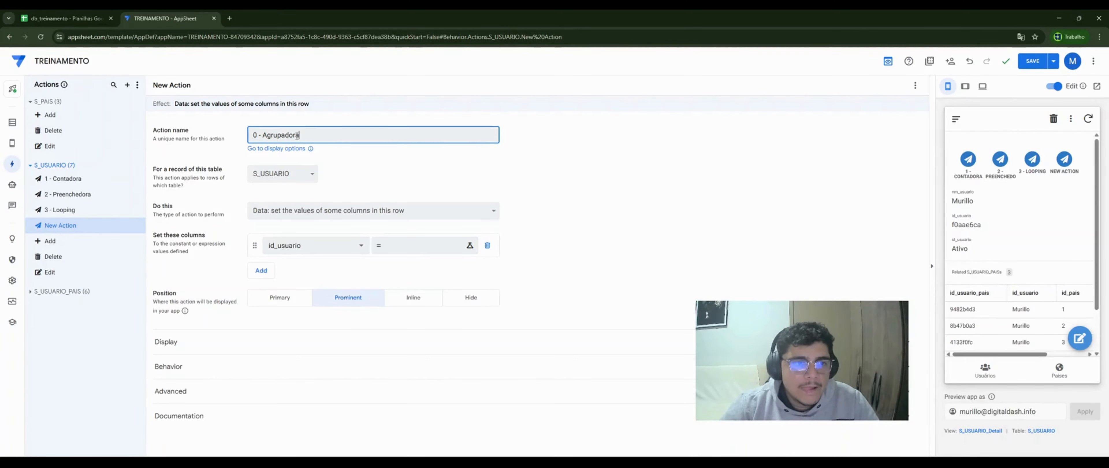
left_click(334, 213)
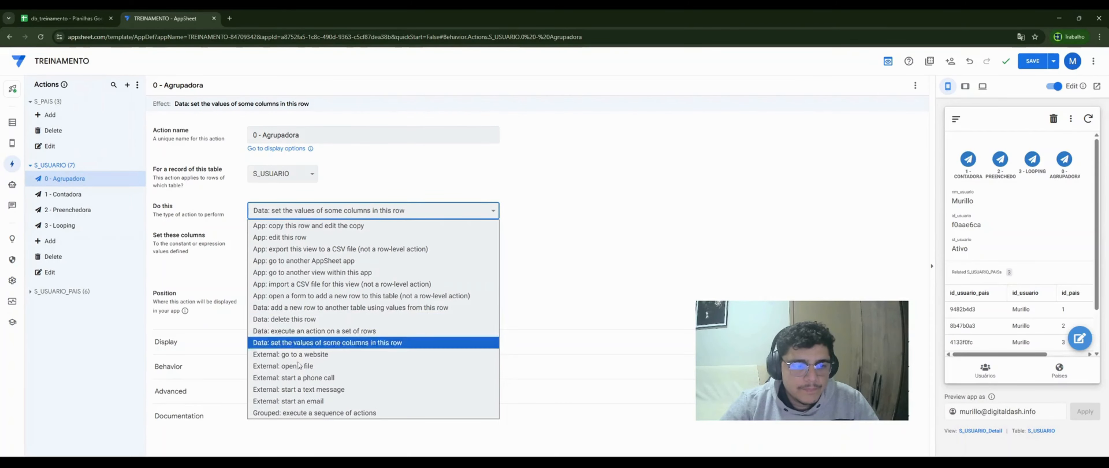
left_click(297, 414)
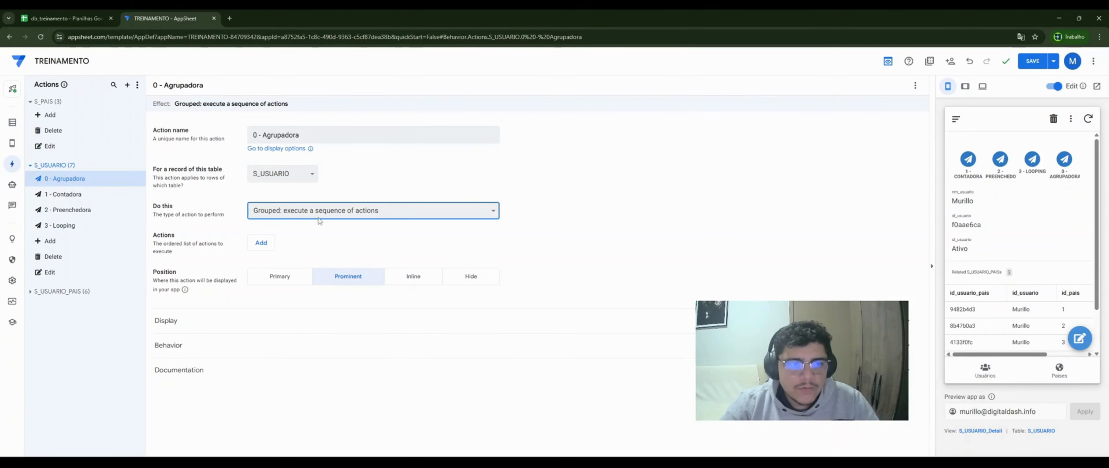
- Add 1 - Contadora, 2 - Preenchedora and 3 - Looping as Agrupadora's three steps
left_click(261, 243)
left_click(276, 245)
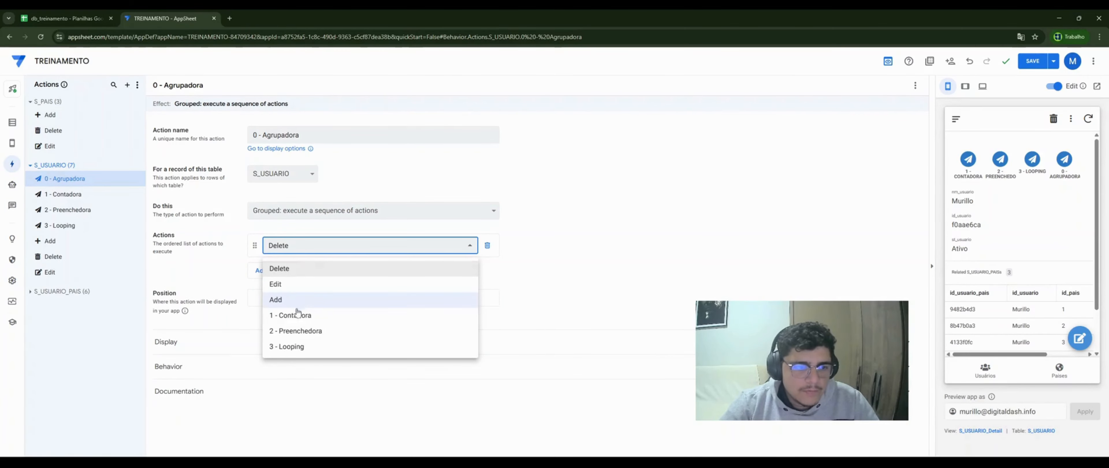
left_click(298, 315)
left_click(259, 270)
left_click(284, 271)
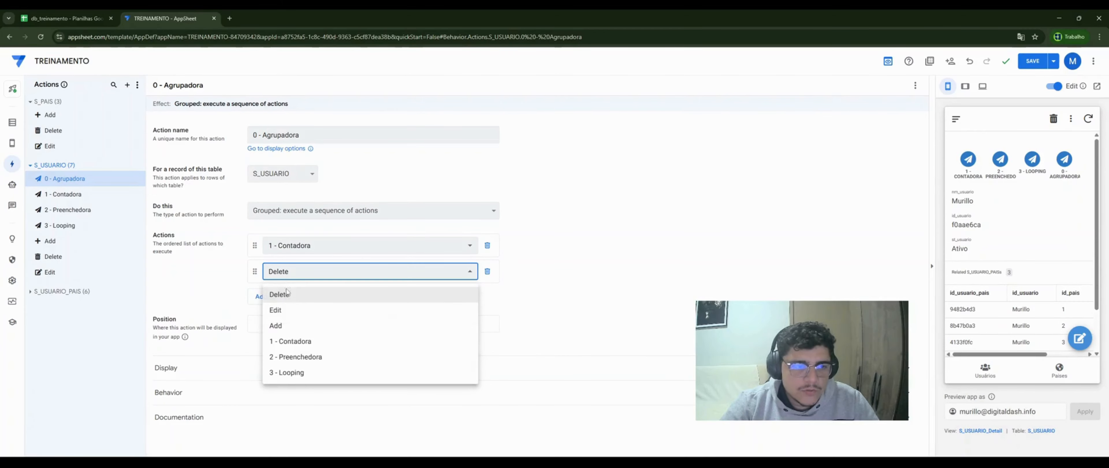
left_click(295, 357)
left_click(261, 297)
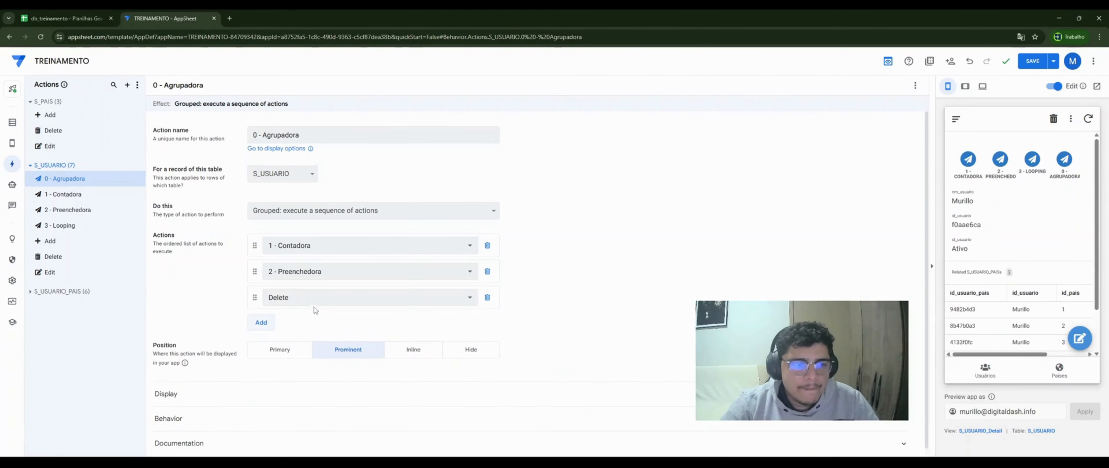
left_click(301, 298)
left_click(301, 399)
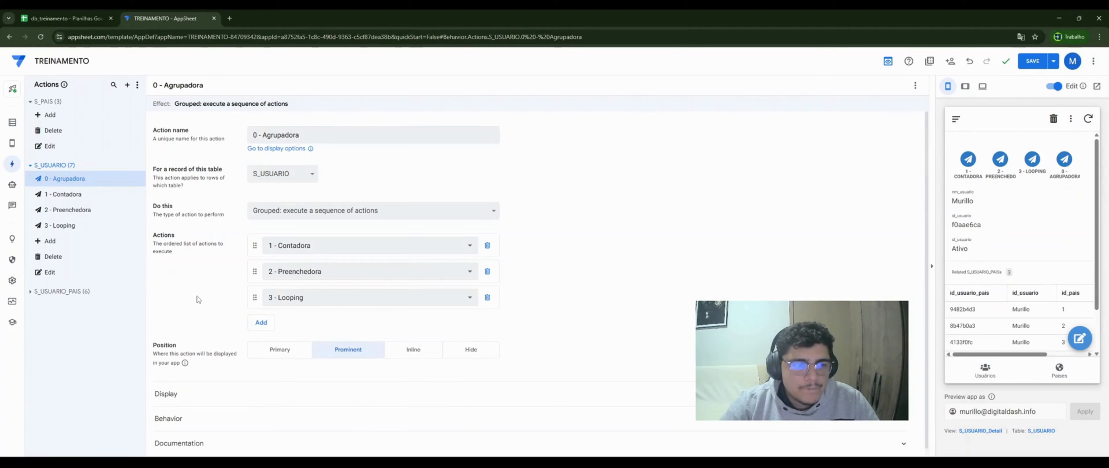
left_click(86, 226)
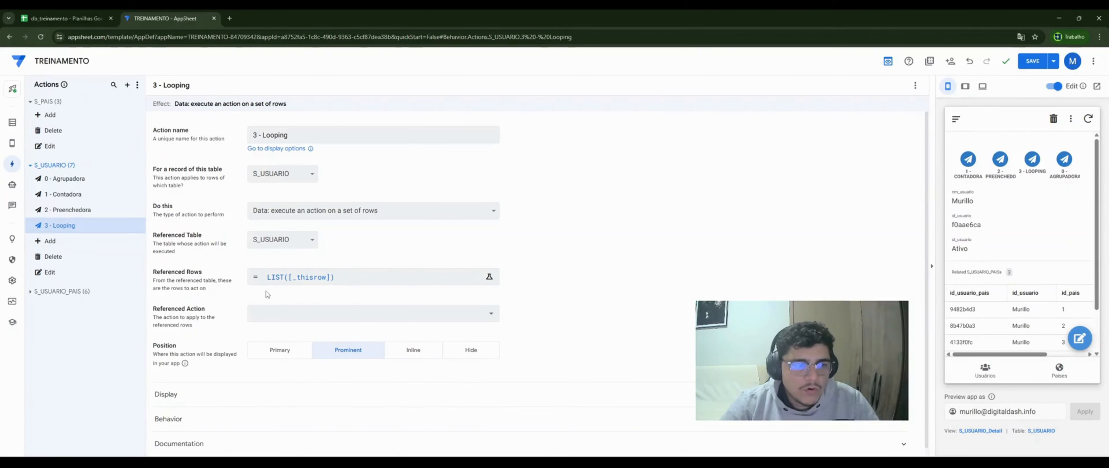
- Set 3 - Looping's referenced action to 0 - Agrupadora
left_click(288, 315)
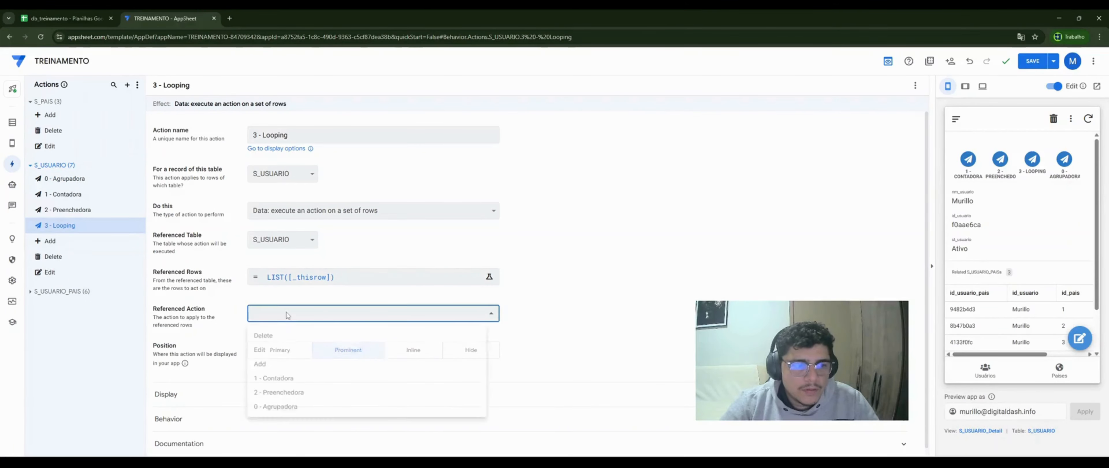
left_click(279, 414)
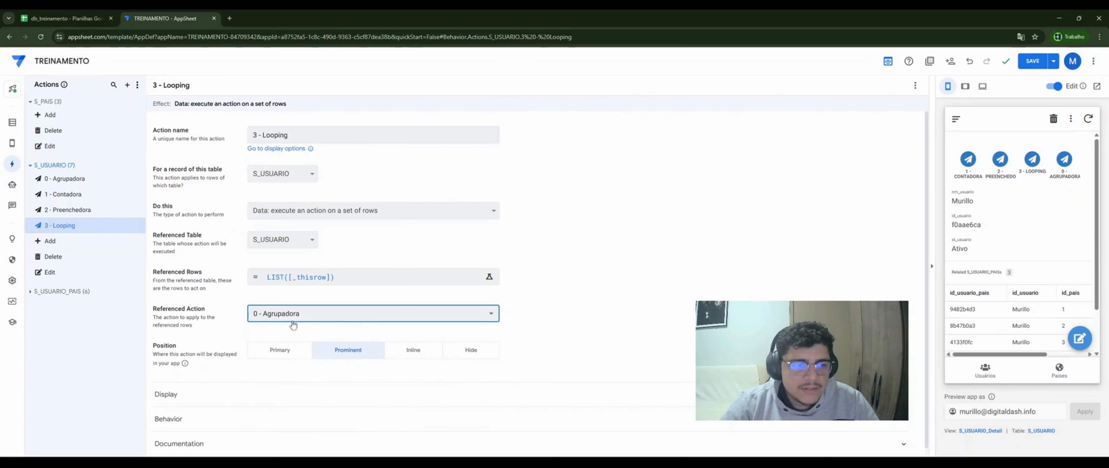
left_click(85, 182)
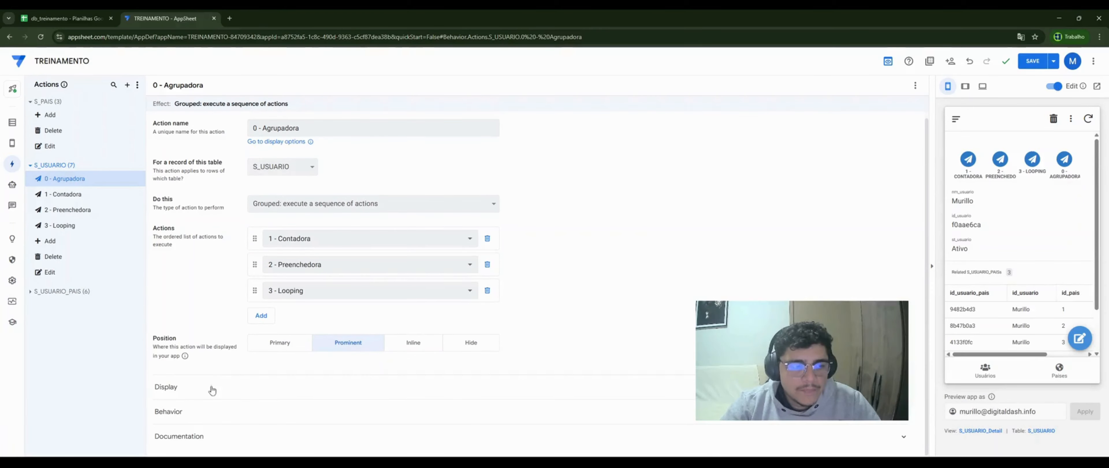
- Replace 0 - Agrupadora's Only if condition true with [num_pais]<COUNT([des_pais])
left_click(205, 416)
scroll(212, 345, "down", 3)
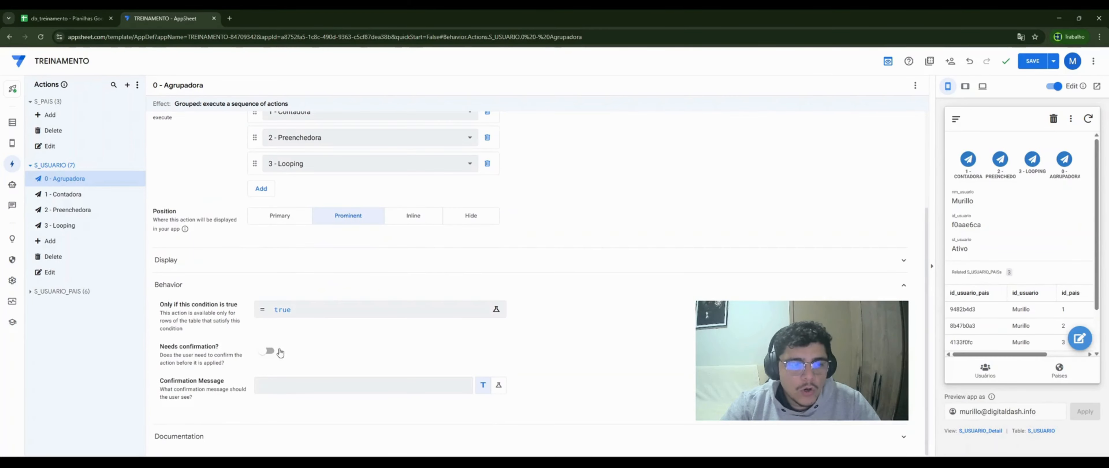
left_click(283, 314)
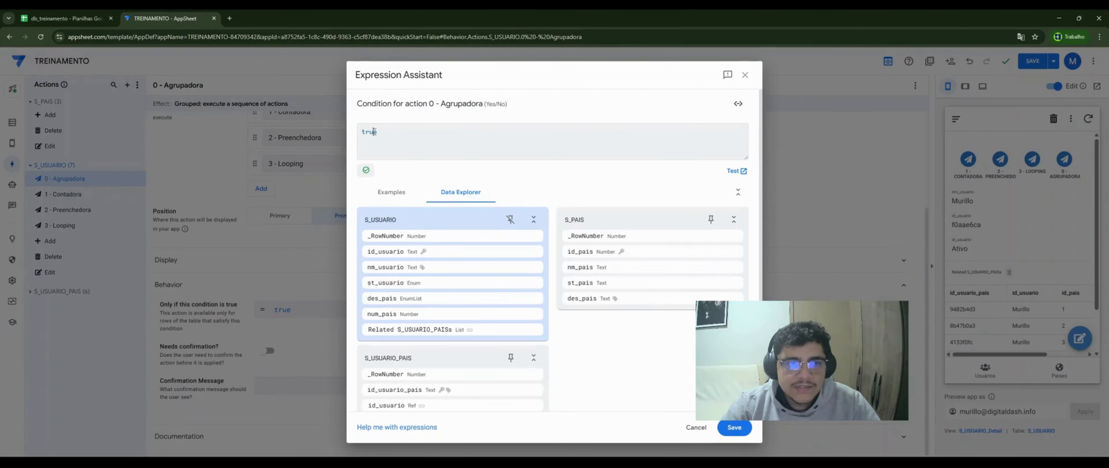
double_click(375, 132)
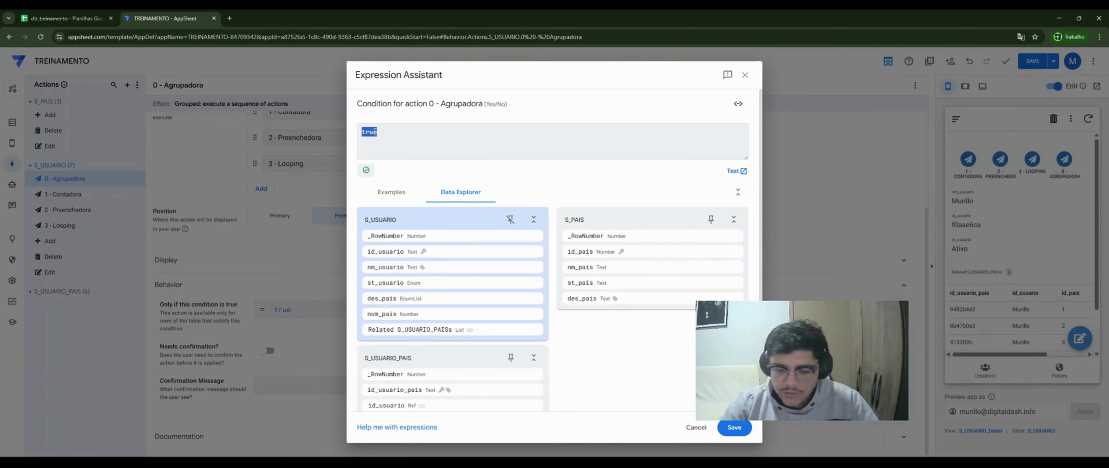
type("[nu")
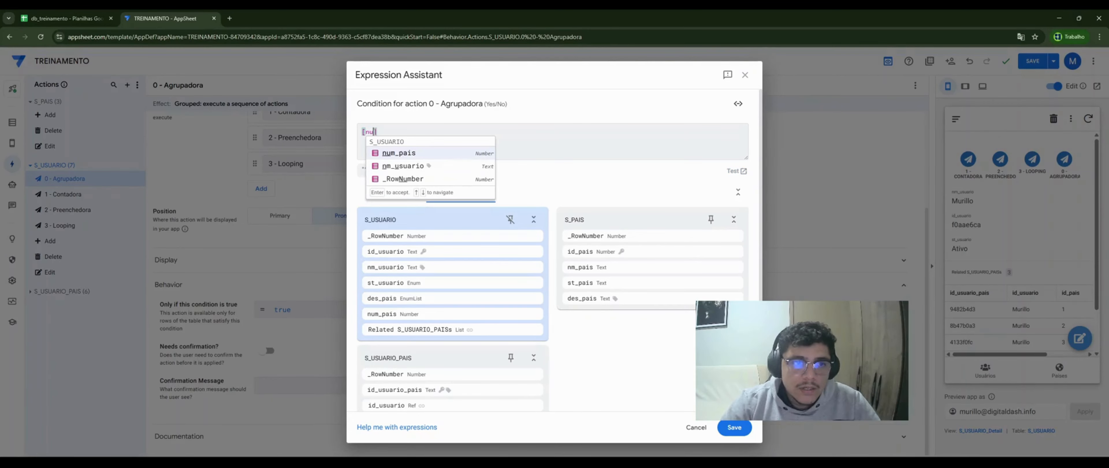
left_click(453, 157)
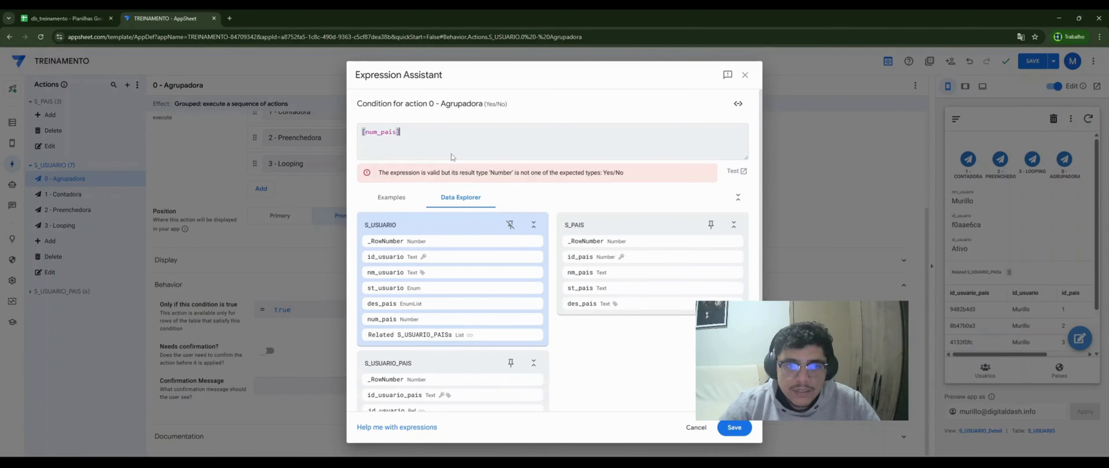
type("<coun")
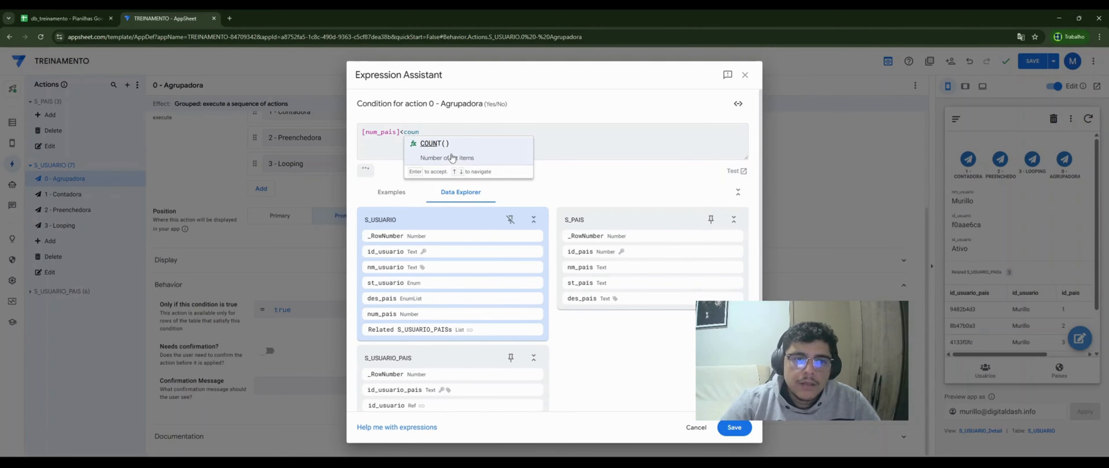
key("Return")
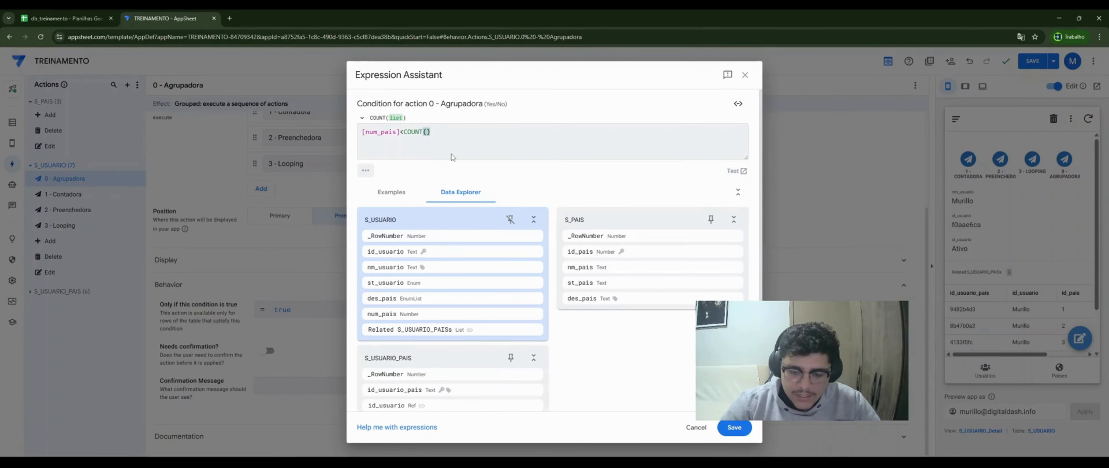
type("[des")
left_click(452, 153)
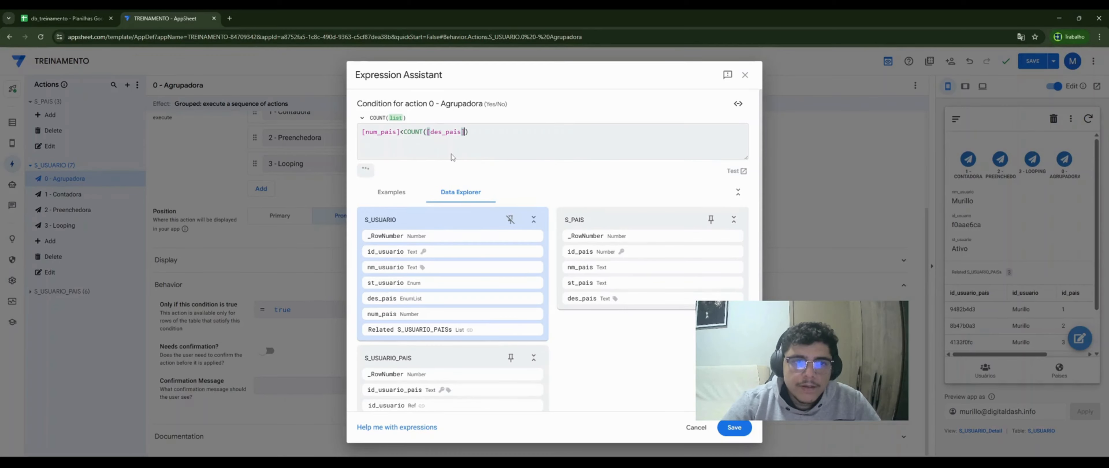
left_click(486, 134)
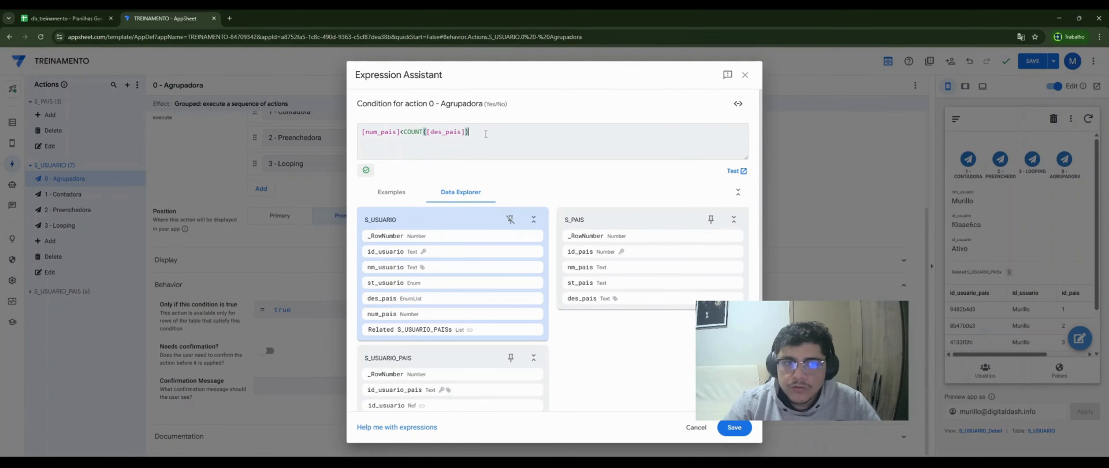
left_click(735, 428)
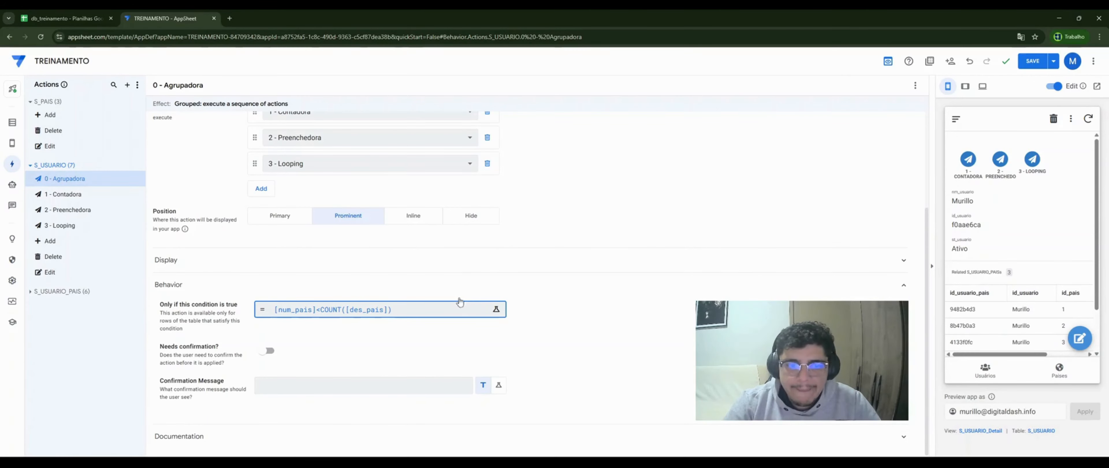
- Set Position to Hide for 1 - Contadora, 2 - Preenchedora and 3 - Looping, then save the app
left_click(84, 201)
left_click(473, 302)
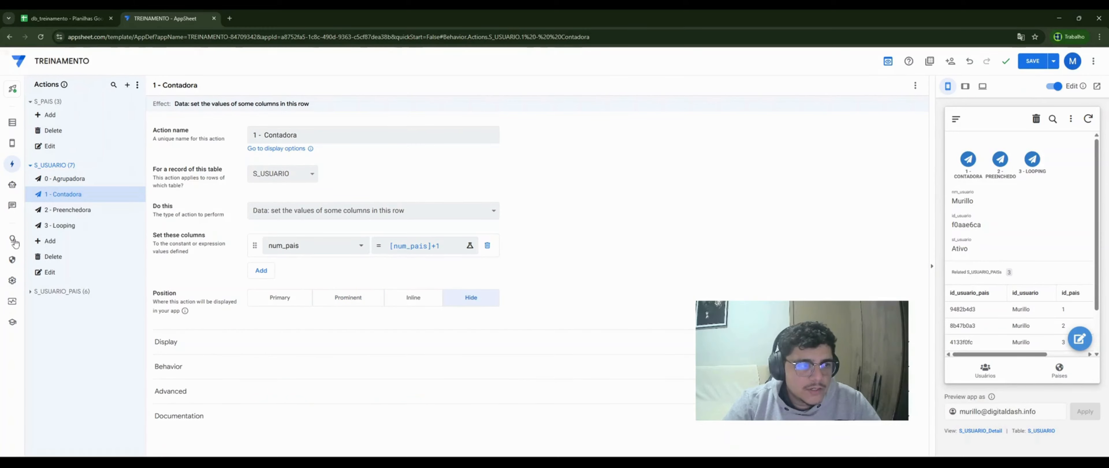
left_click(86, 211)
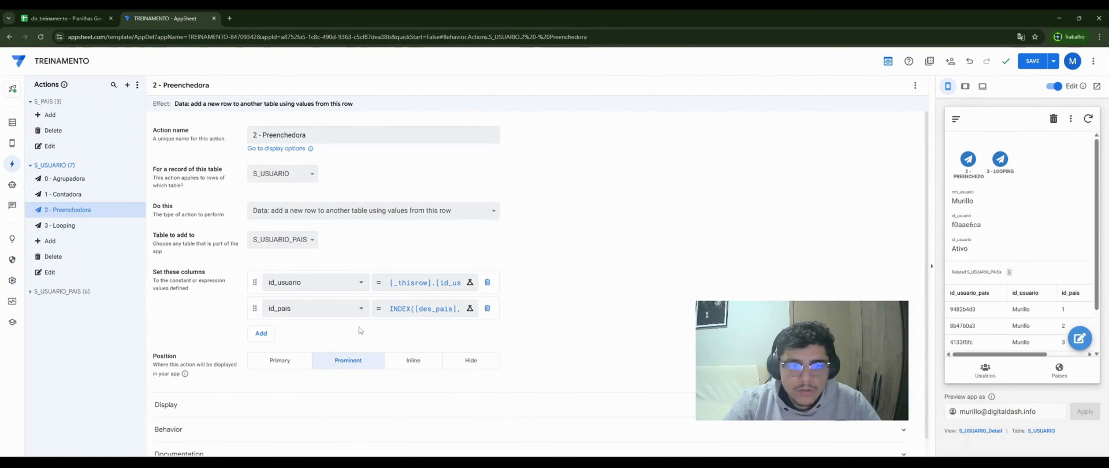
left_click(465, 362)
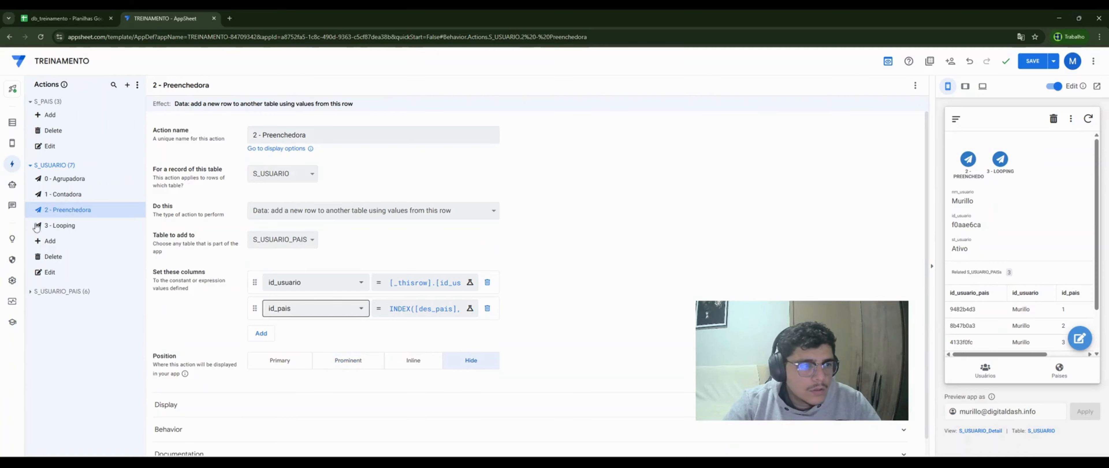
left_click(92, 226)
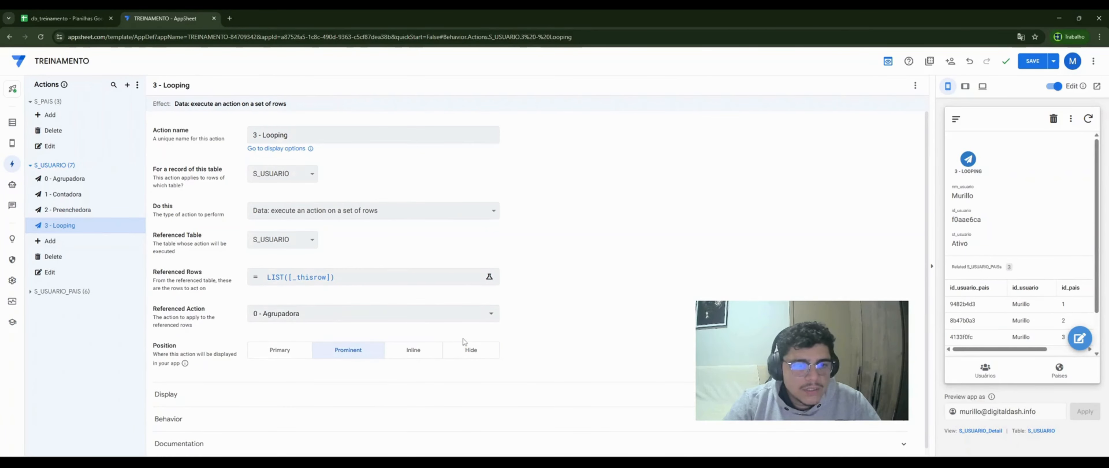
left_click(471, 349)
left_click(1033, 61)
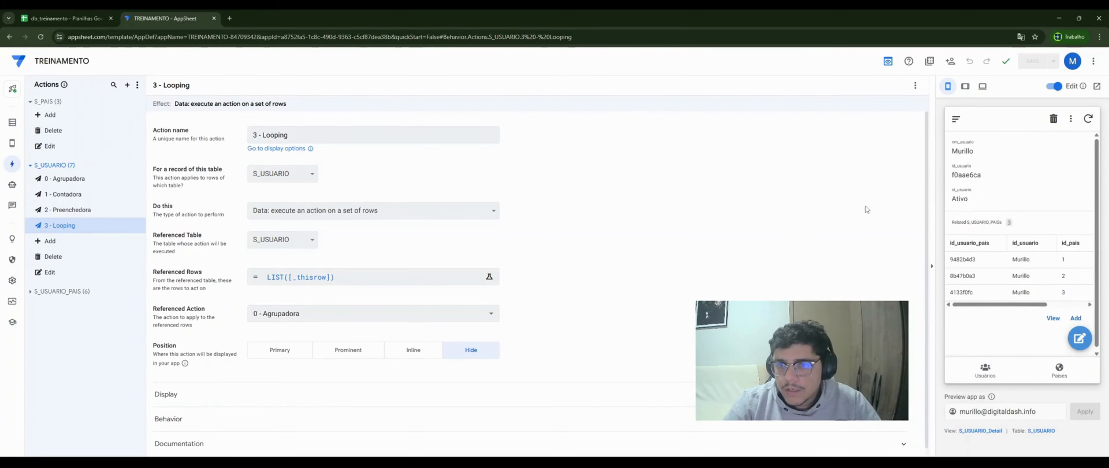
- Add a preview user with countries Argentina, Bolívia, Brasil, Chile and Colômbia
left_click(986, 370)
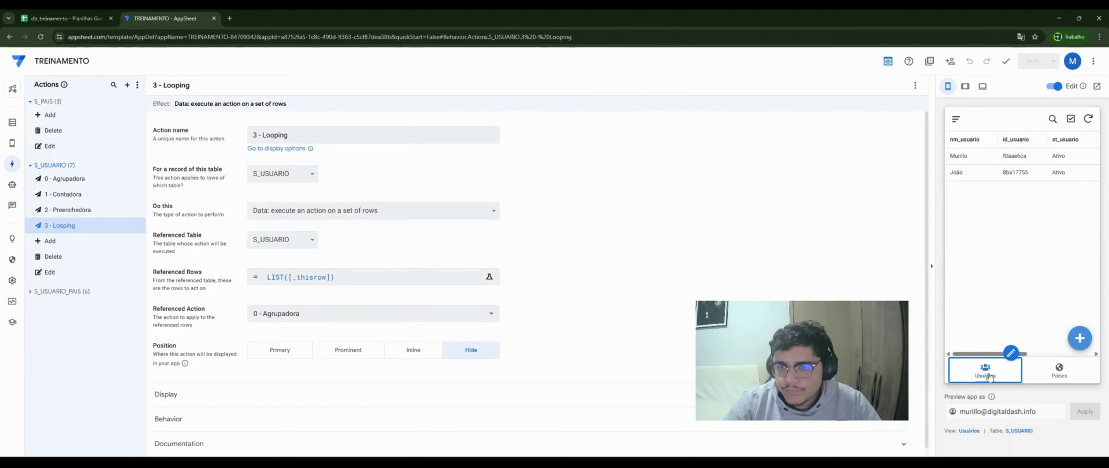
left_click(1080, 339)
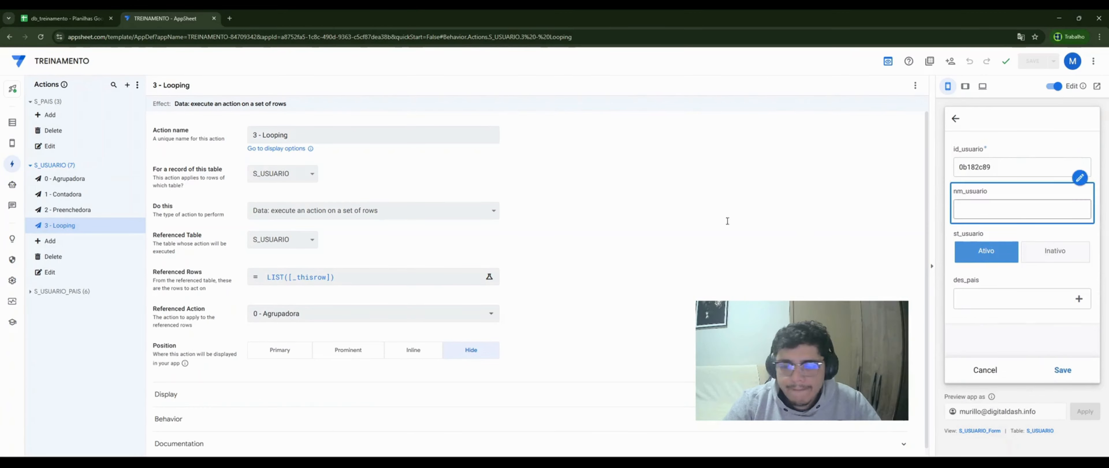
left_click(100, 179)
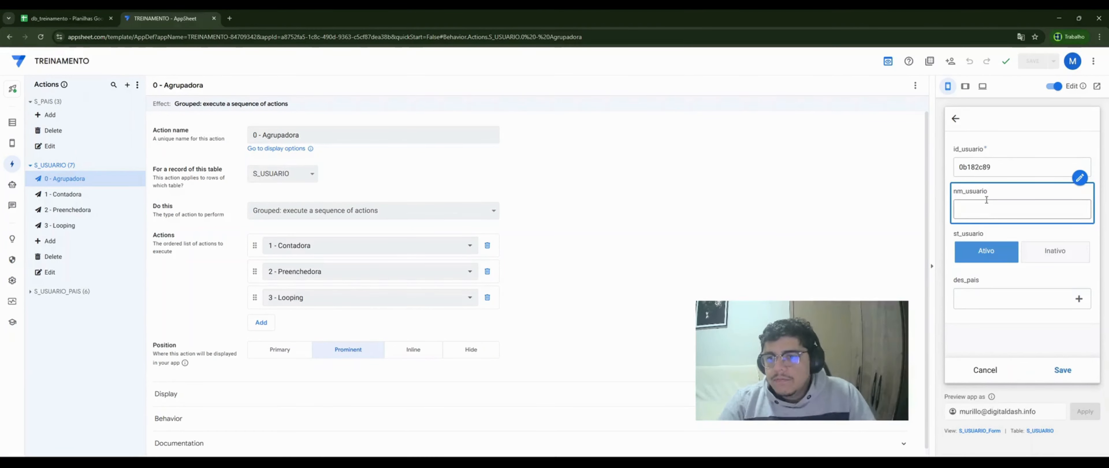
left_click(988, 211)
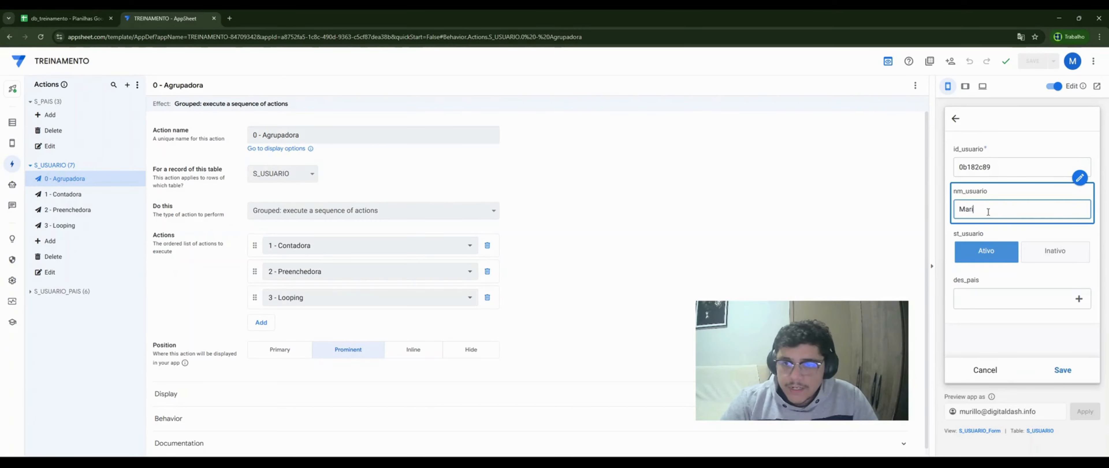
left_click(971, 300)
left_click(966, 174)
left_click(965, 186)
left_click(963, 206)
left_click(962, 225)
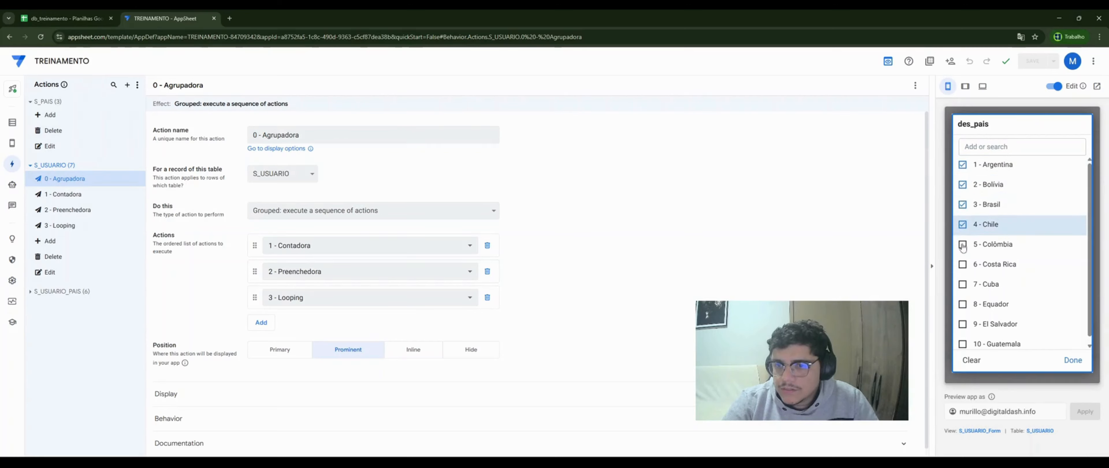
left_click(963, 246)
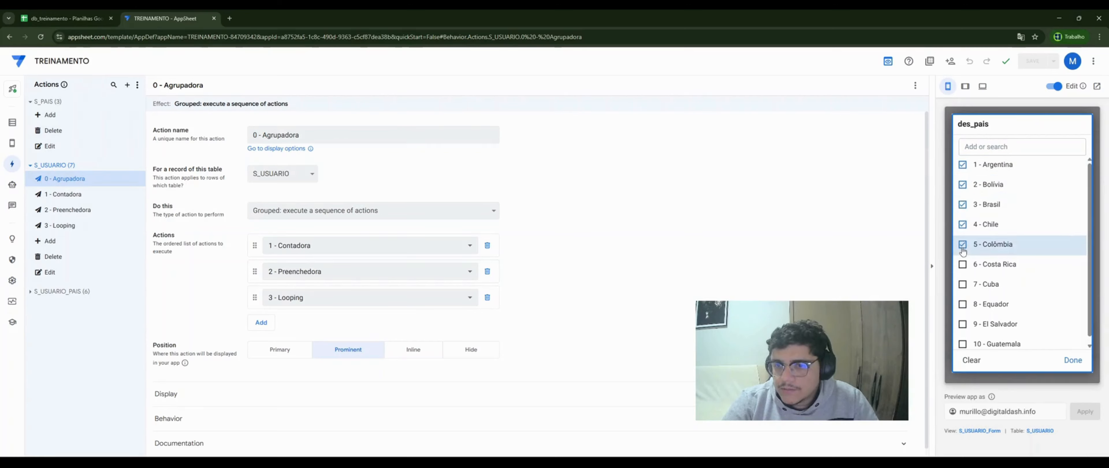
- Save the new user and run 0 - Agrupadora on its record
left_click(1072, 361)
left_click(1063, 369)
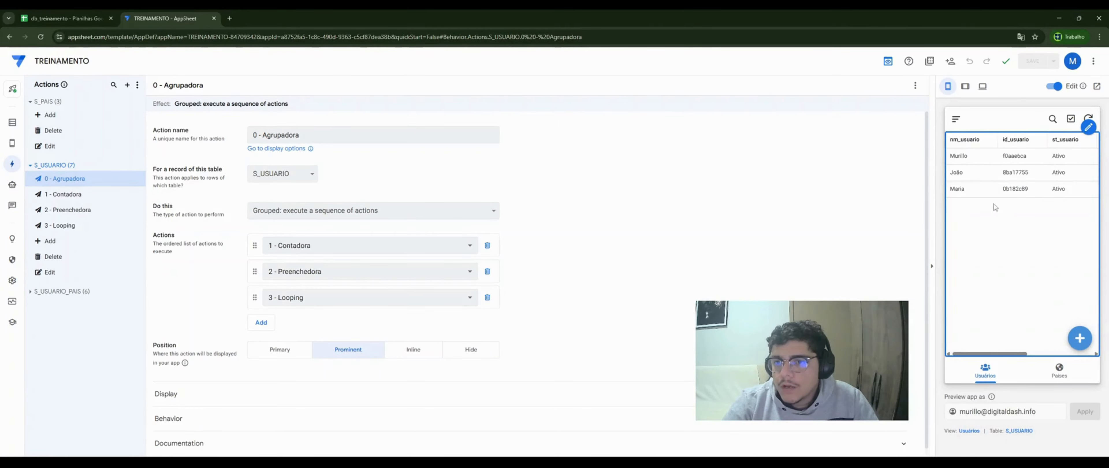
left_click(979, 190)
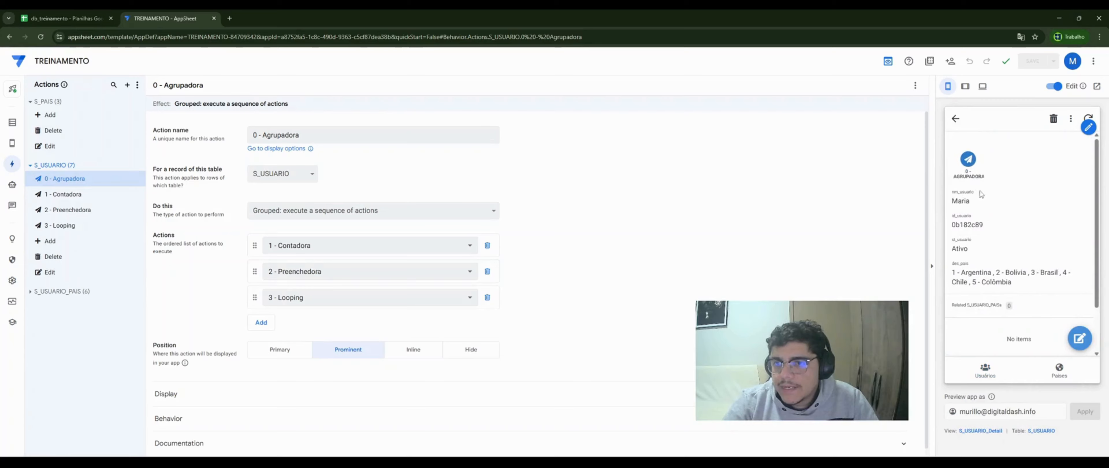
left_click(971, 163)
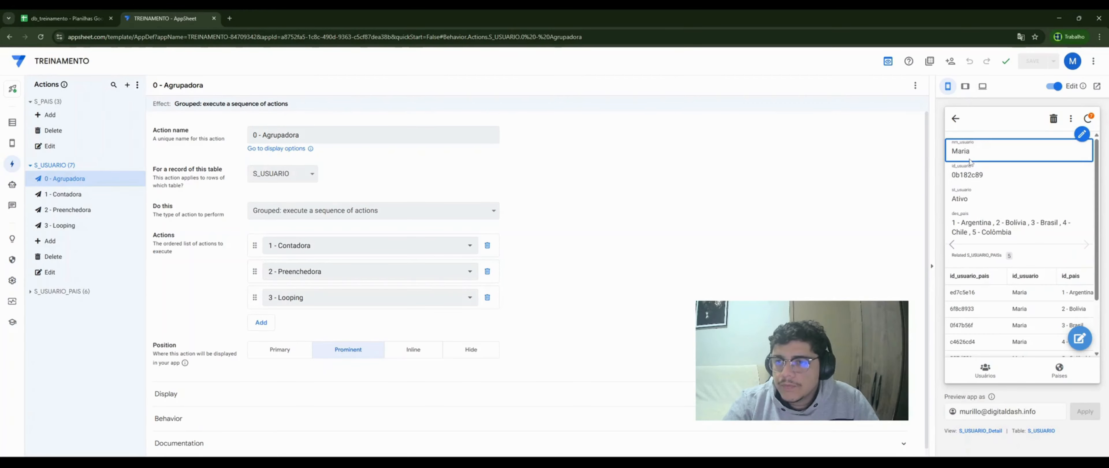
left_click(55, 18)
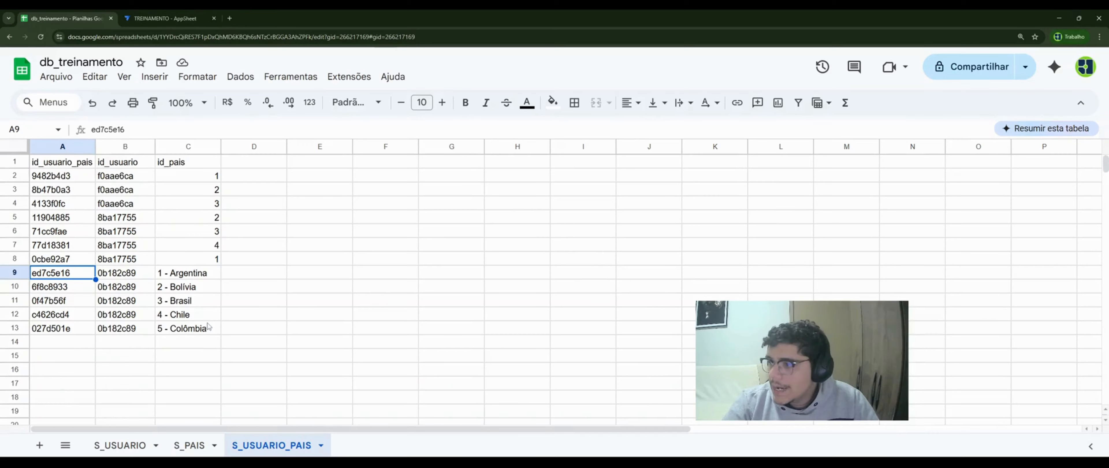
left_click(172, 20)
scroll(1001, 205, "down", 2)
scroll(1001, 205, "up", 3)
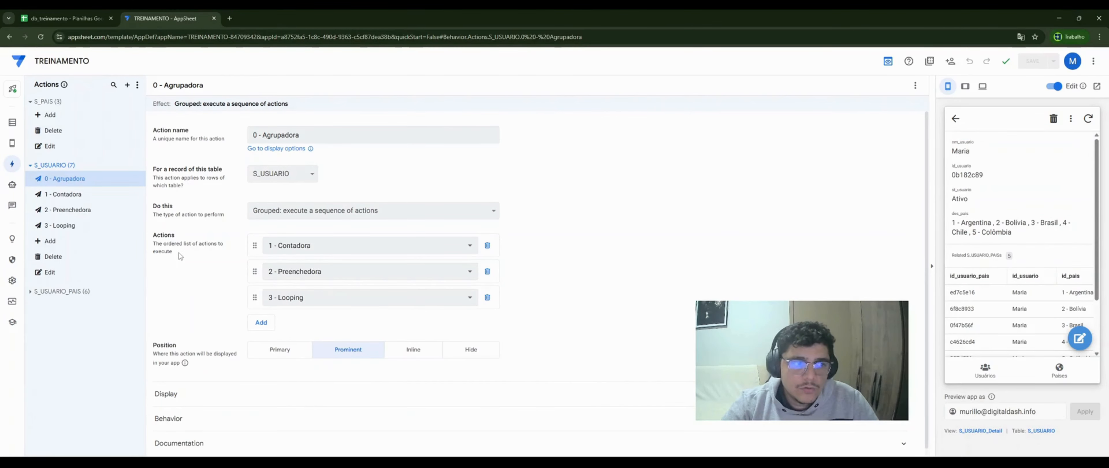
scroll(1024, 245, "down", 3)
scroll(1024, 245, "up", 3)
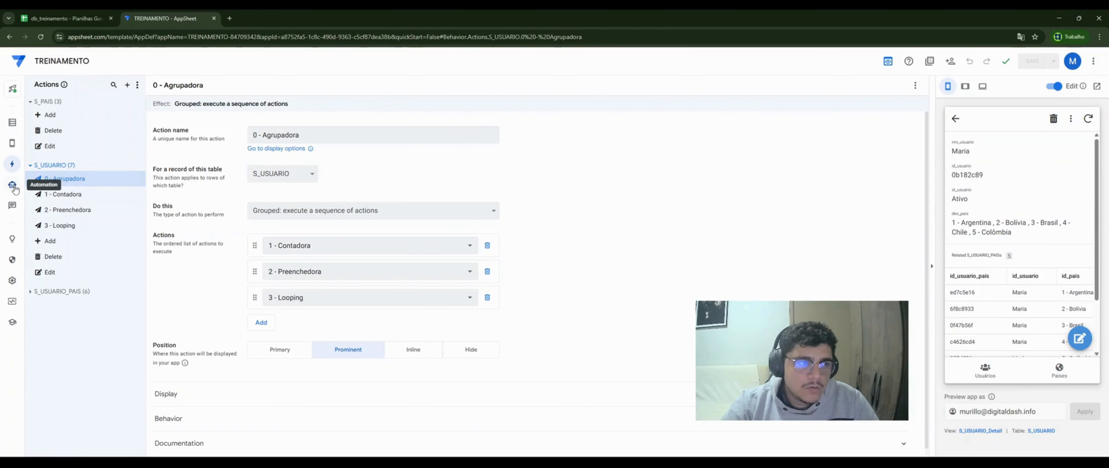
- Create a first automation bot and start a new event for it
left_click(12, 186)
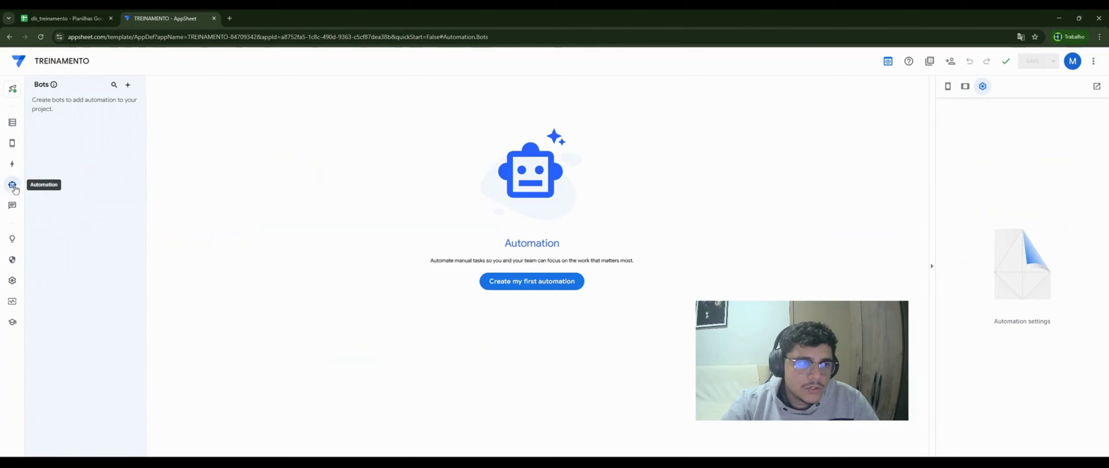
left_click(531, 282)
left_click(432, 319)
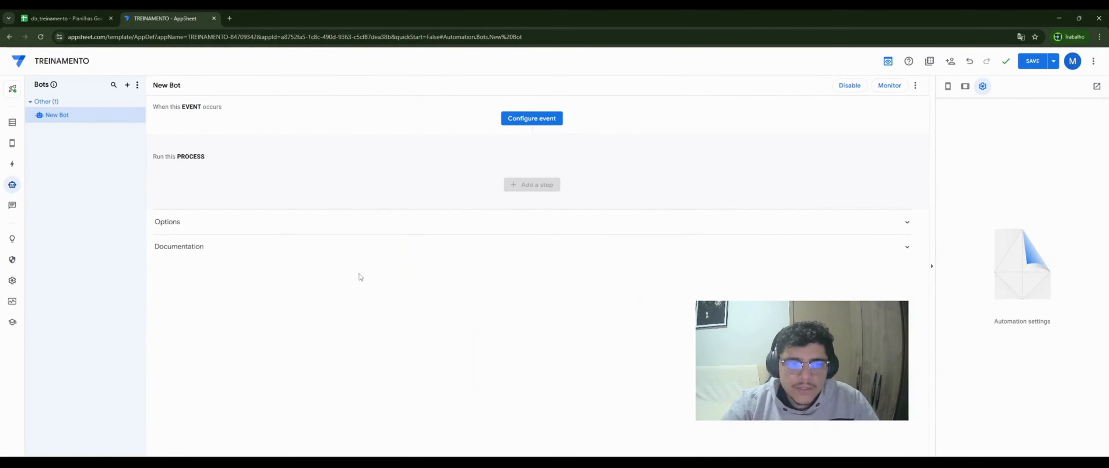
left_click(535, 120)
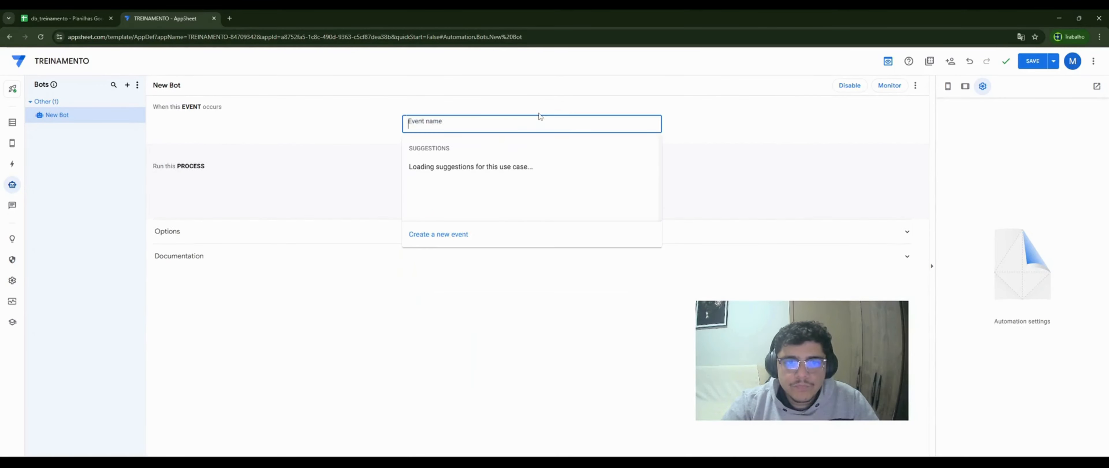
left_click(433, 236)
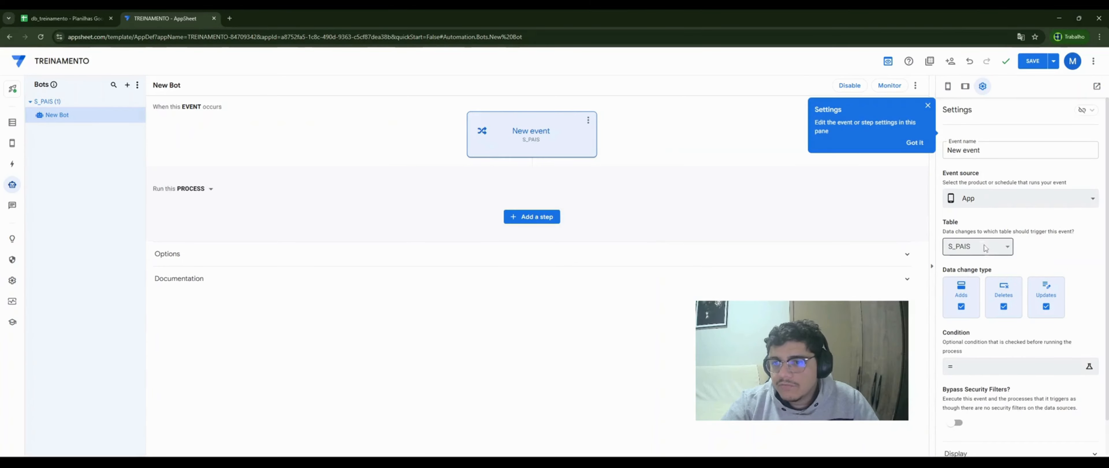
- Make the event fire only on S_USUARIO adds and name it Criação de Usuário
left_click(985, 247)
left_click(983, 271)
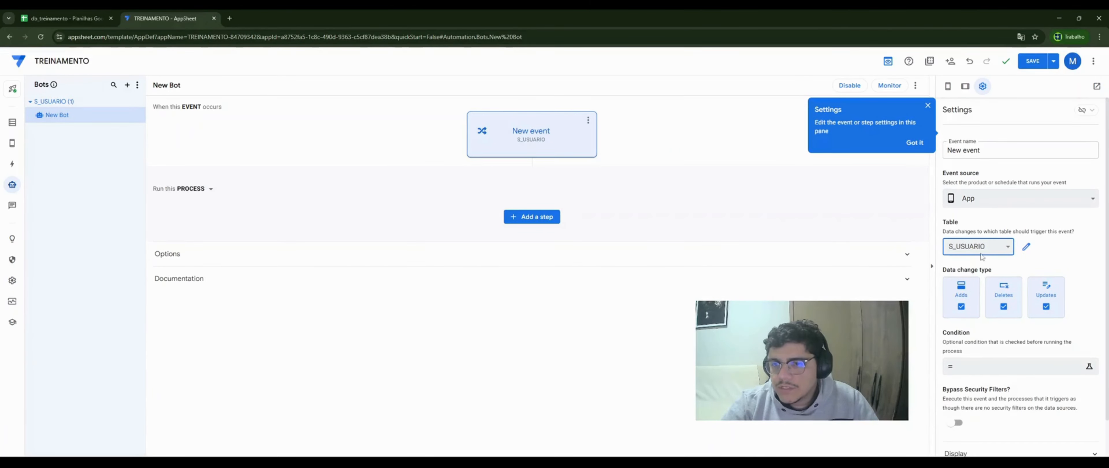
left_click(1004, 307)
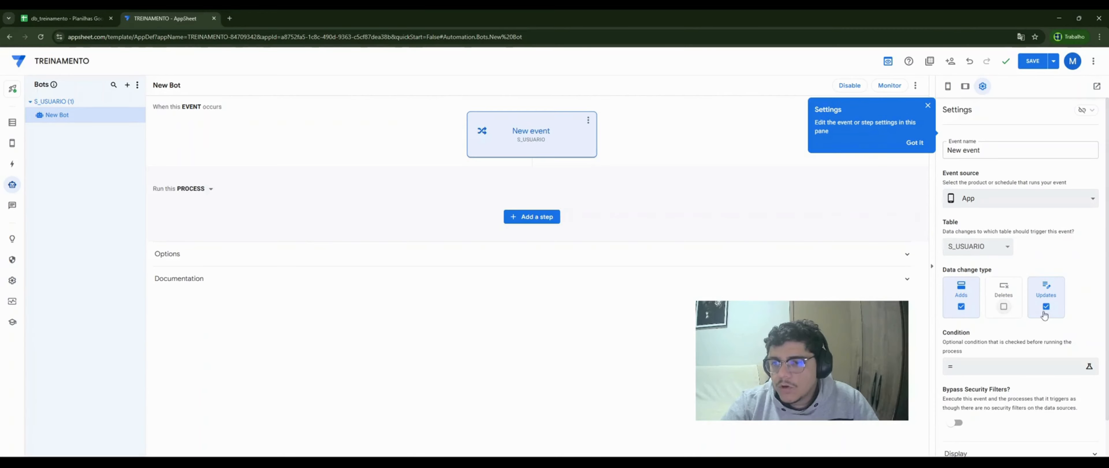
left_click(1046, 307)
scroll(1009, 343, "down", 1)
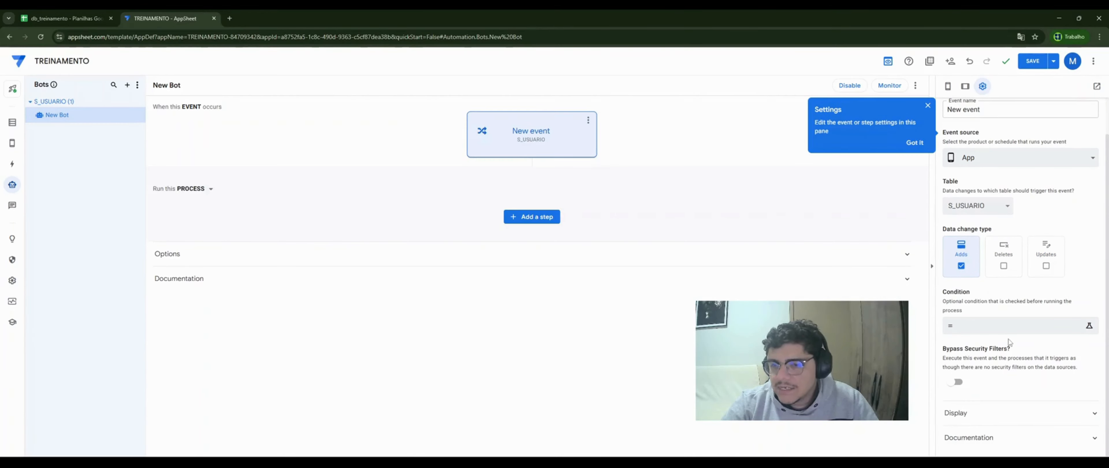
left_click(928, 105)
scroll(991, 173, "up", 1)
triple_click(970, 151)
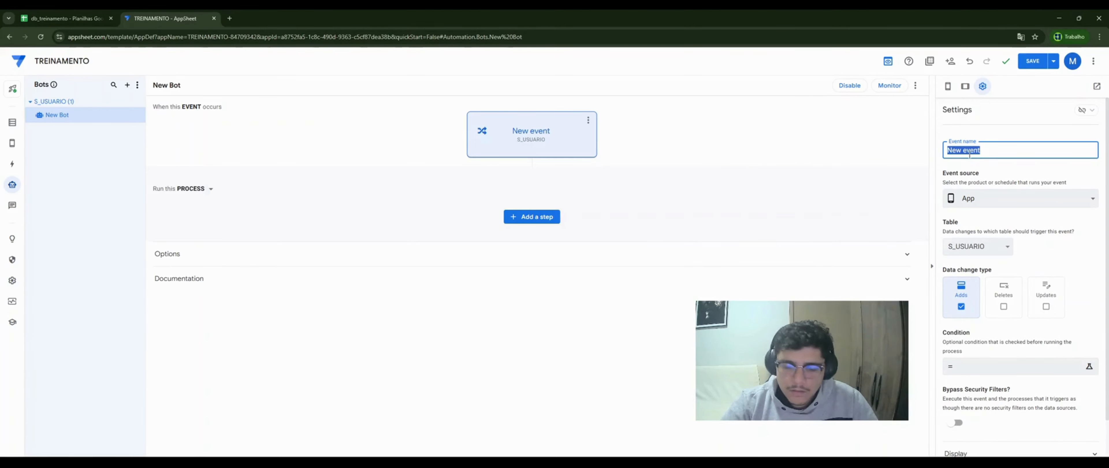
type("Criar")
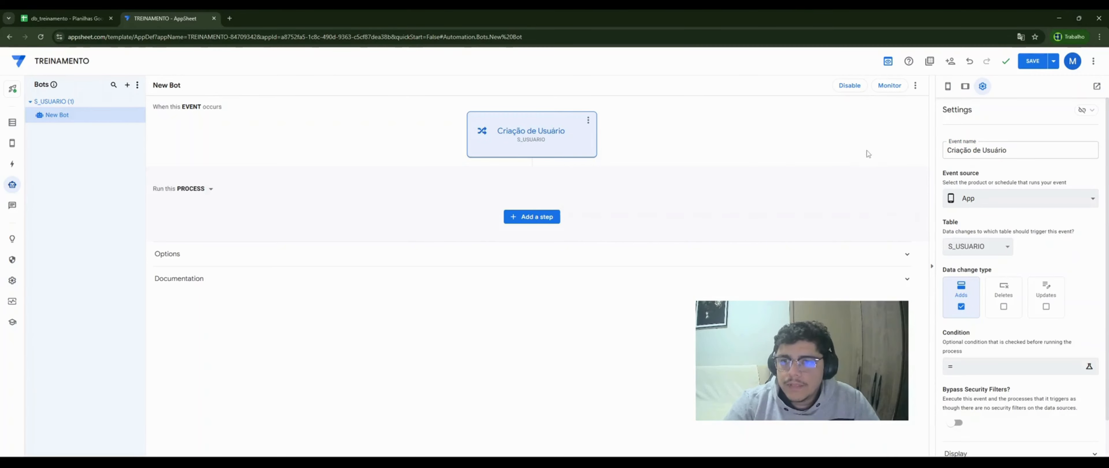
- Add a new process step to the bot that runs the 0 - Agrupadora data action
left_click(531, 217)
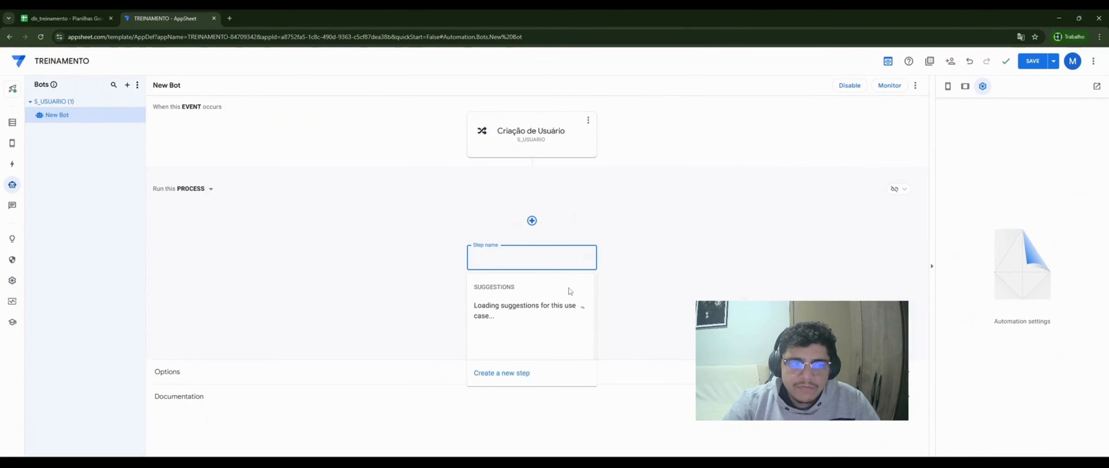
left_click(528, 376)
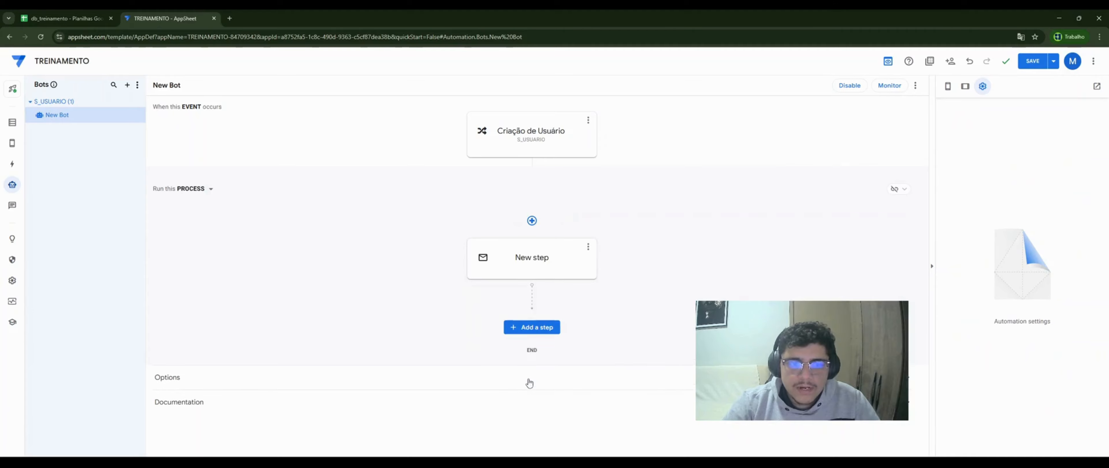
left_click(532, 269)
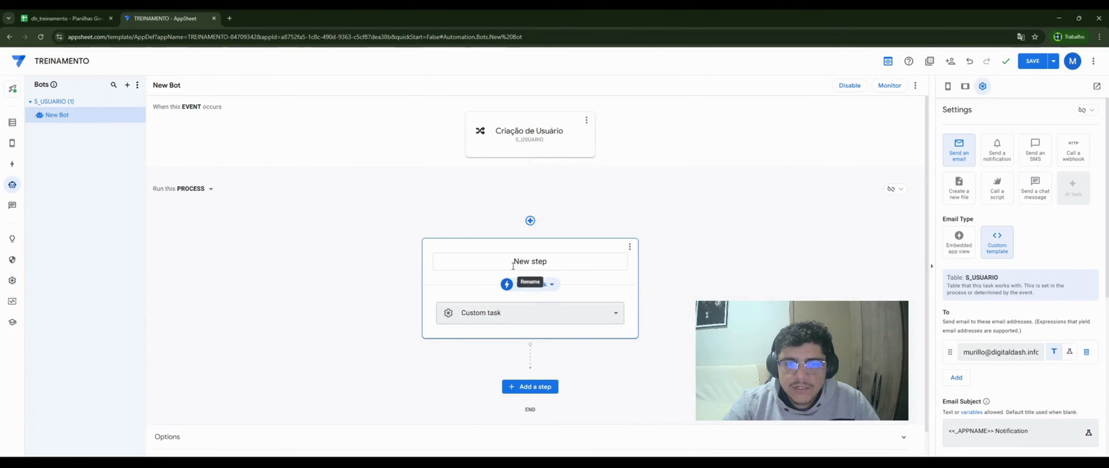
left_click(552, 286)
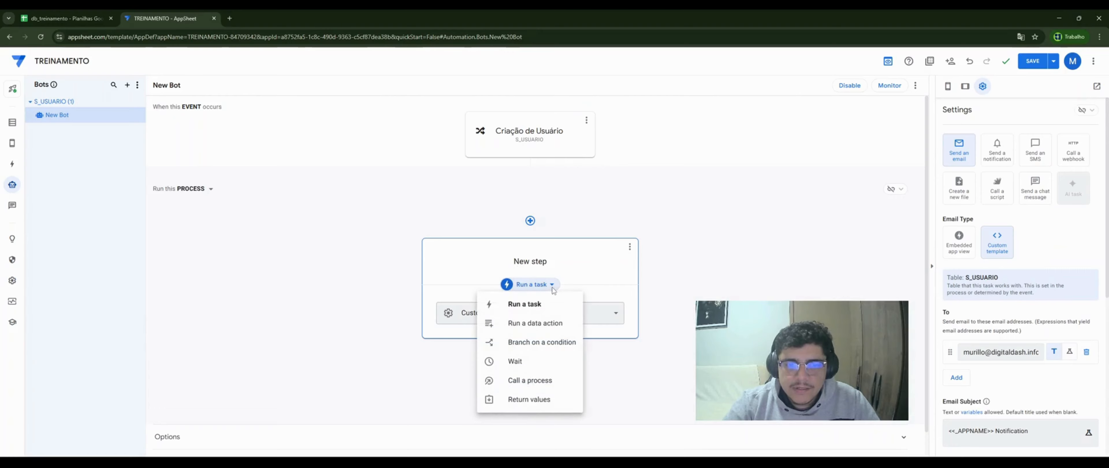
left_click(565, 324)
left_click(584, 318)
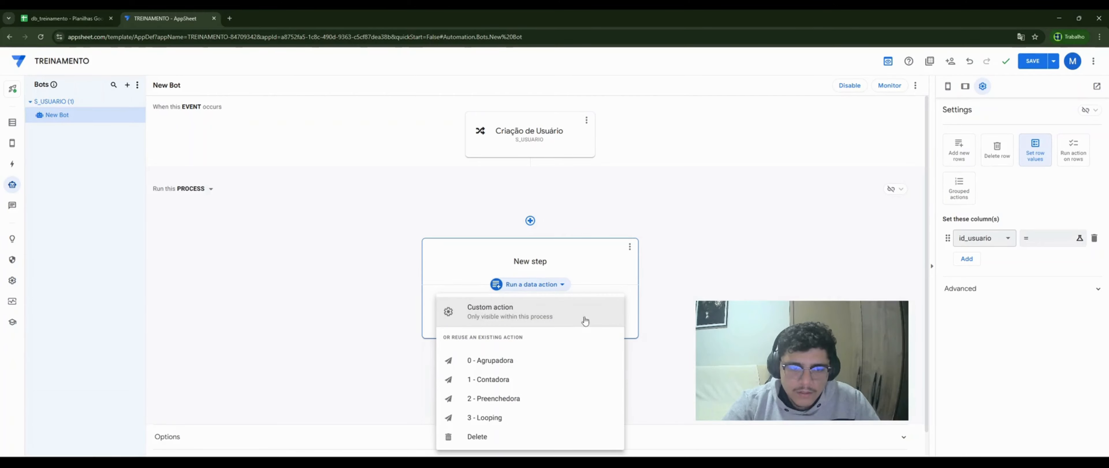
left_click(519, 361)
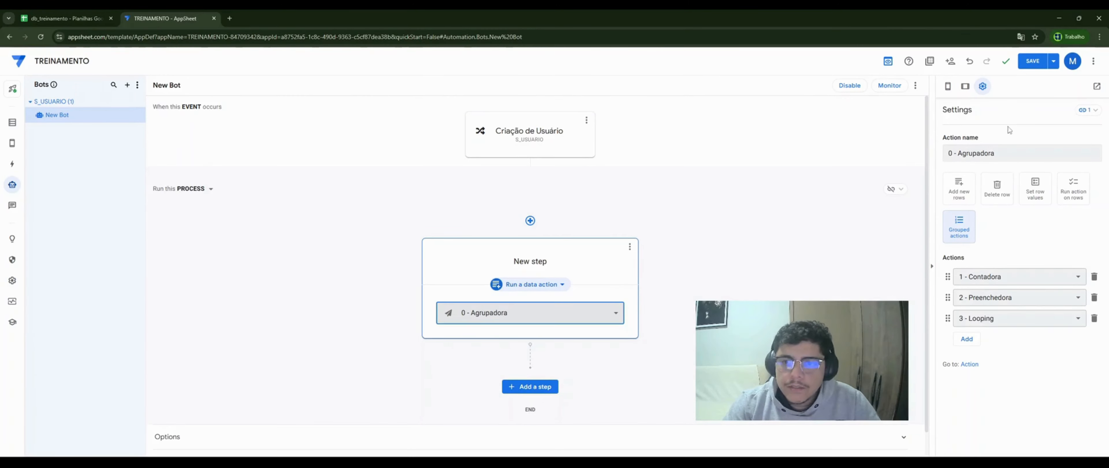
- Save the app and bring up the data tables section showing S_USUARIO's columns
left_click(1032, 63)
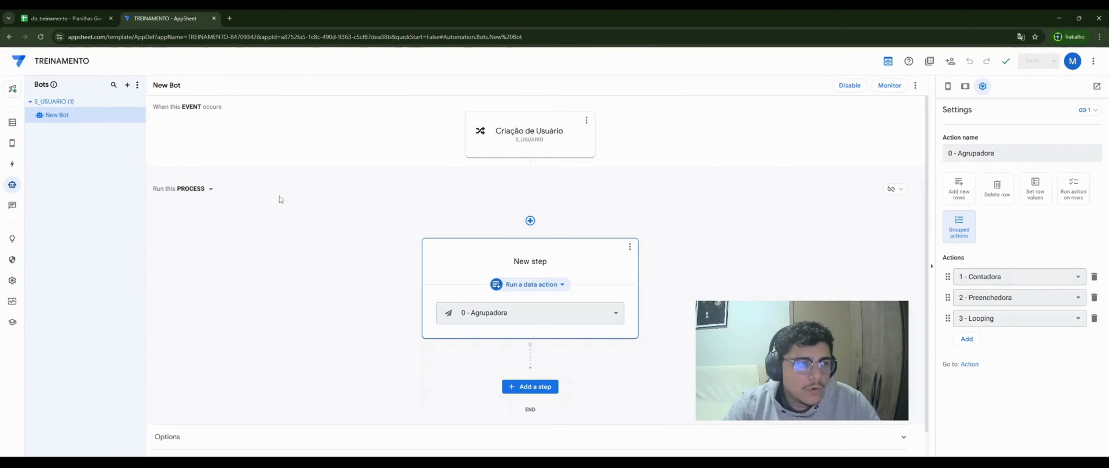
left_click(12, 142)
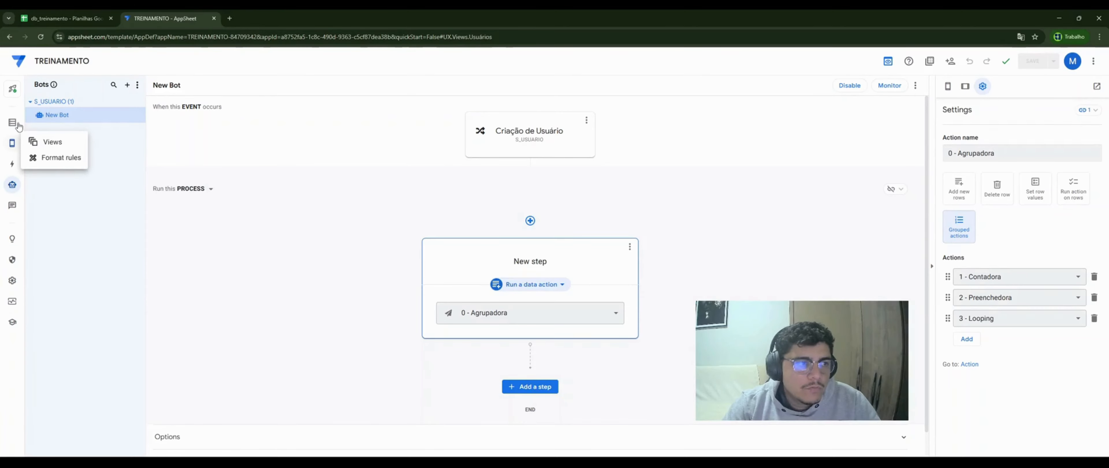
left_click(12, 124)
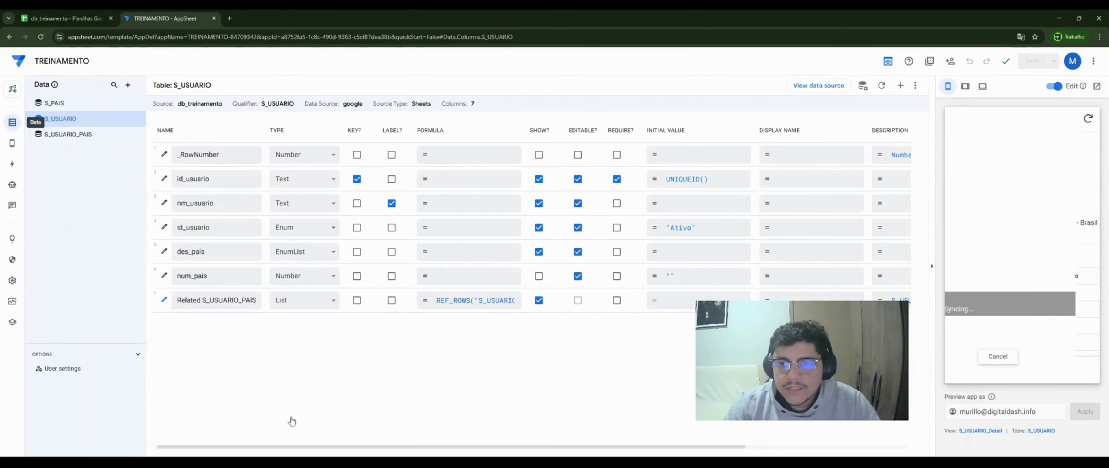
- Add a user in the Usuários preview with des_pais countries 1 - Argentina through 10 - Guatemala, save, and sync
left_click(985, 370)
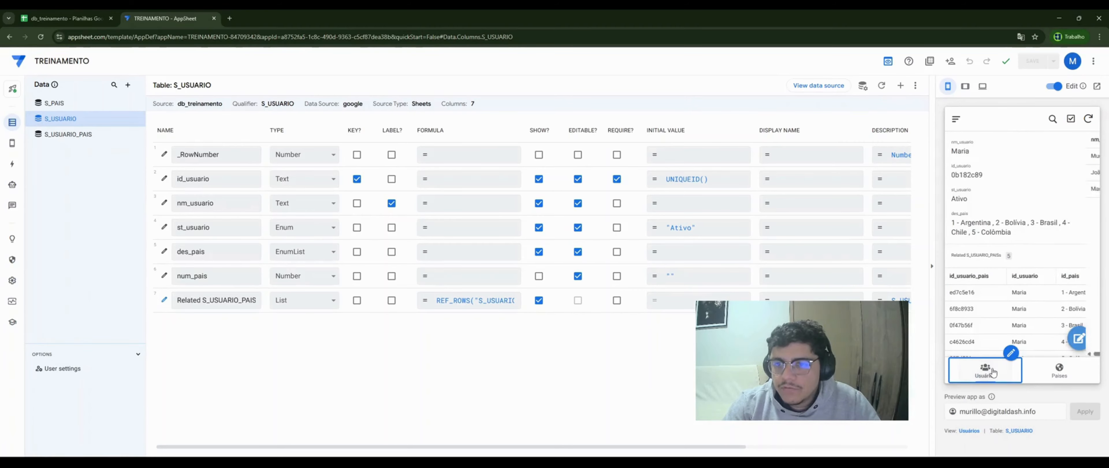
left_click(1080, 338)
left_click(1007, 208)
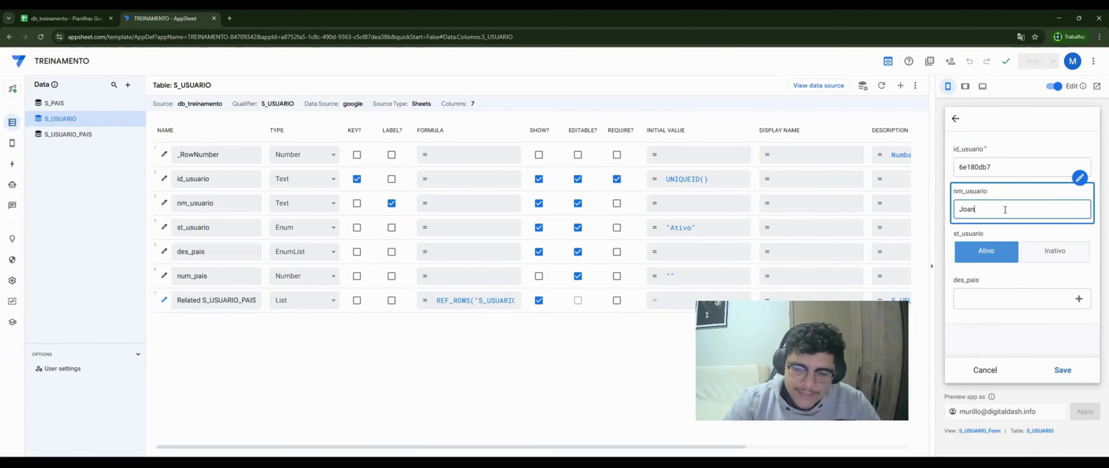
left_click(1037, 296)
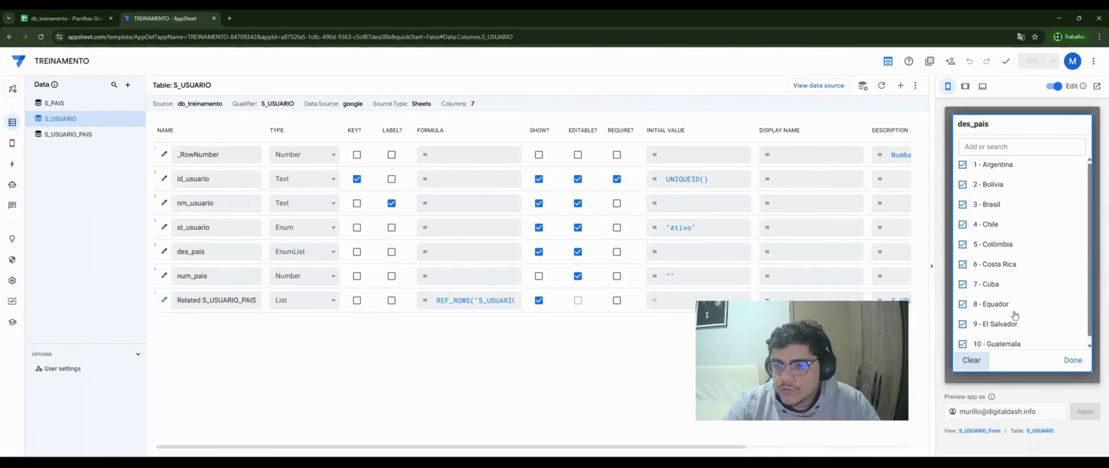
scroll(1015, 316, "down", 1)
left_click(1074, 362)
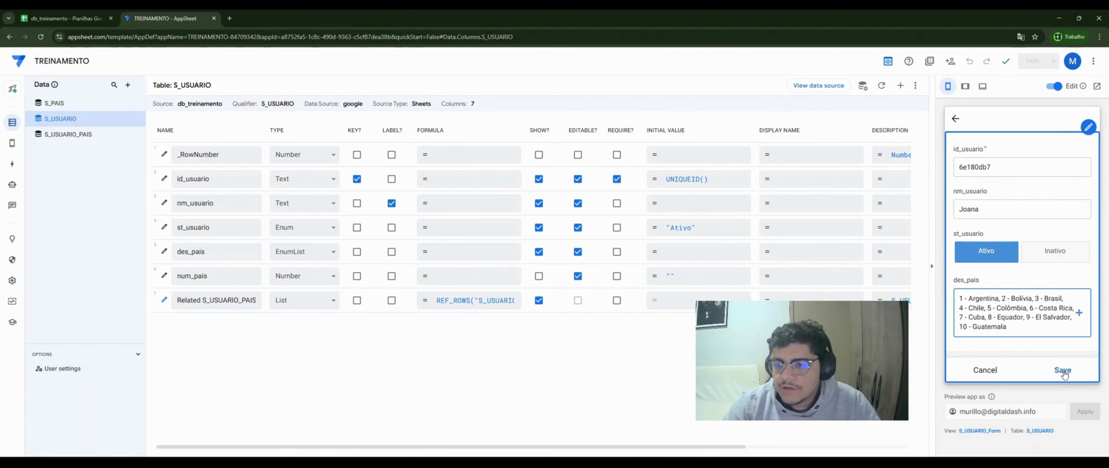
left_click(1063, 371)
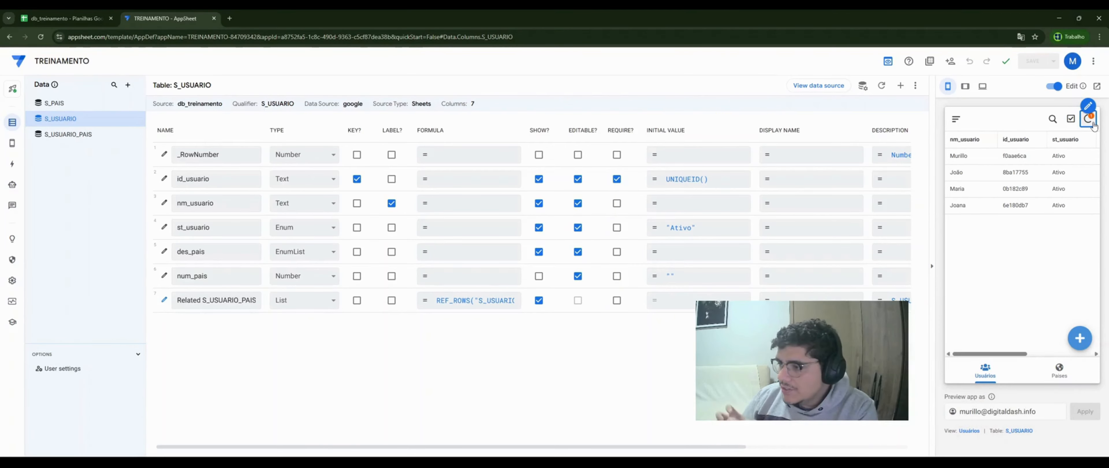
left_click(1089, 121)
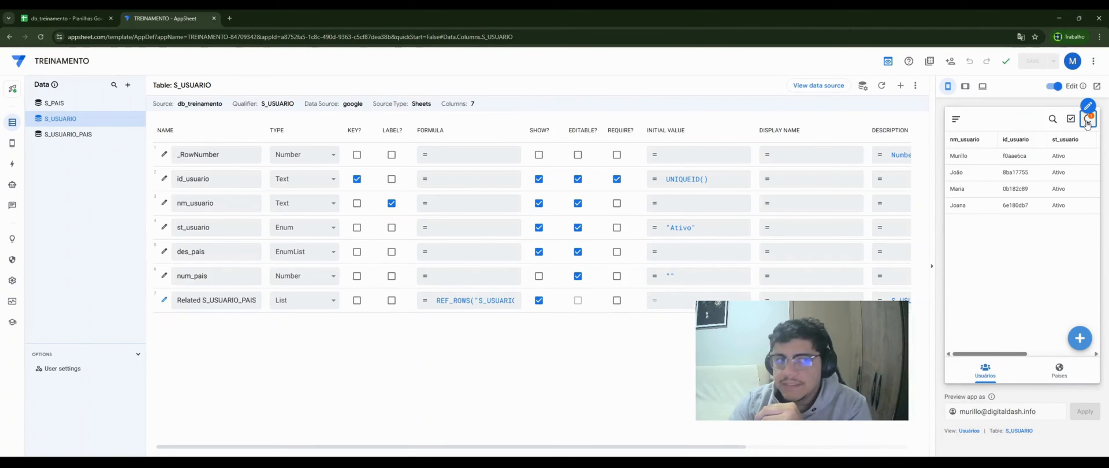
left_click(64, 18)
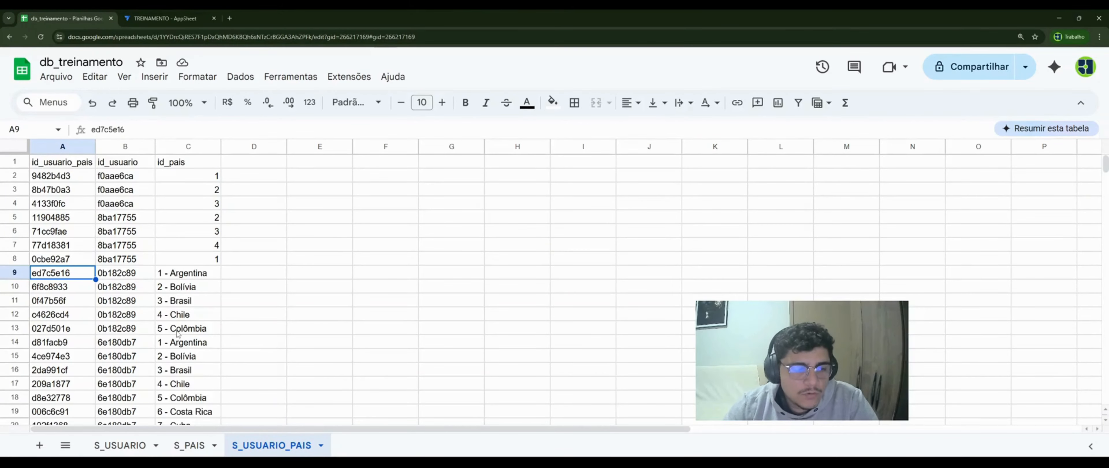
scroll(178, 333, "down", 3)
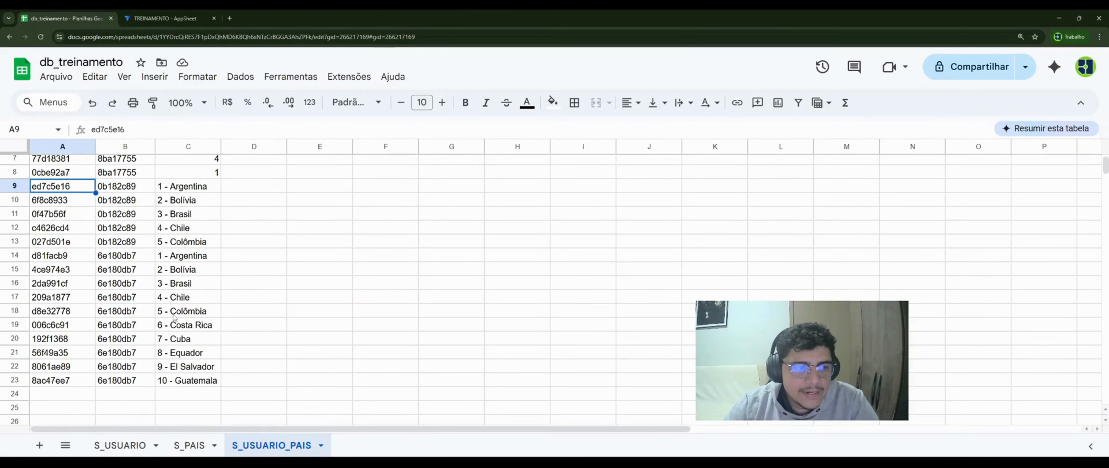
left_click_drag(79, 258, 203, 384)
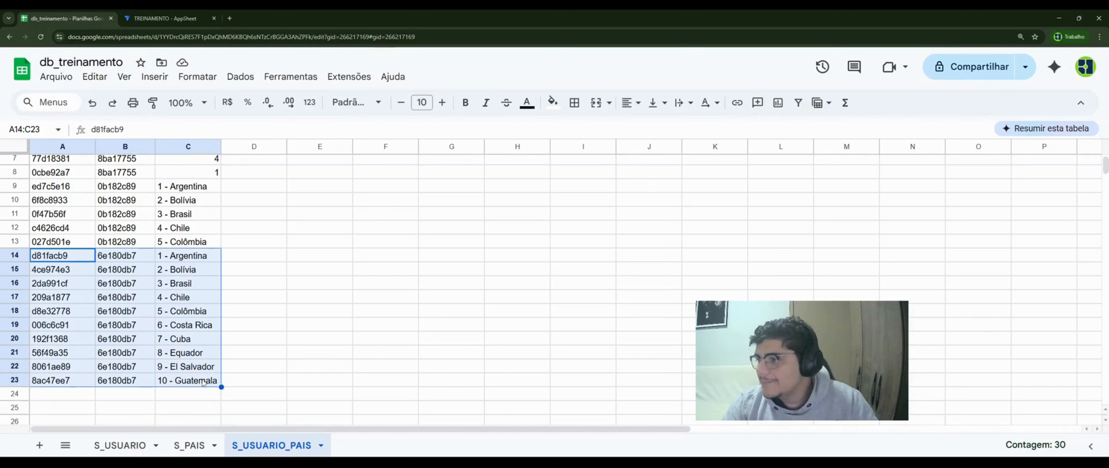
left_click(164, 18)
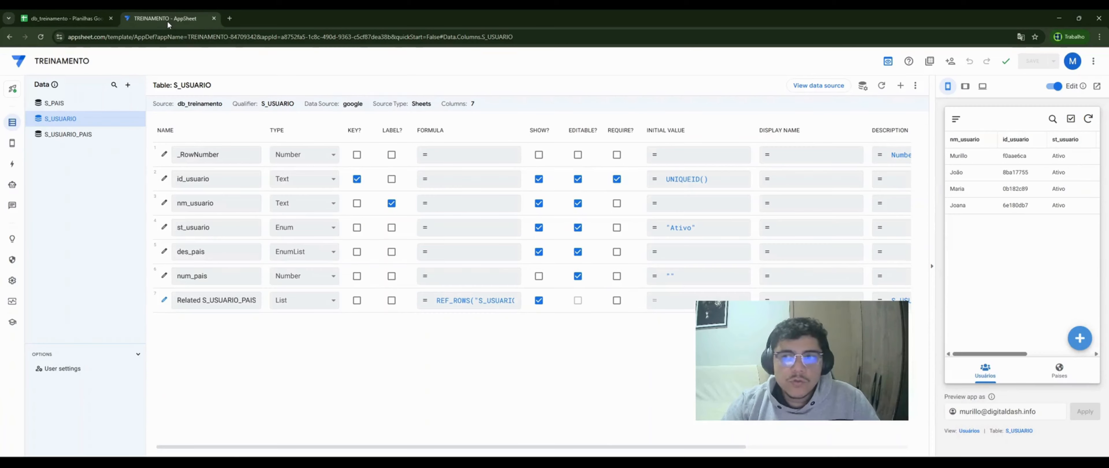
- Open the new user's detail and scroll through its 10 related S_USUARIO_PAIS rows
left_click(976, 206)
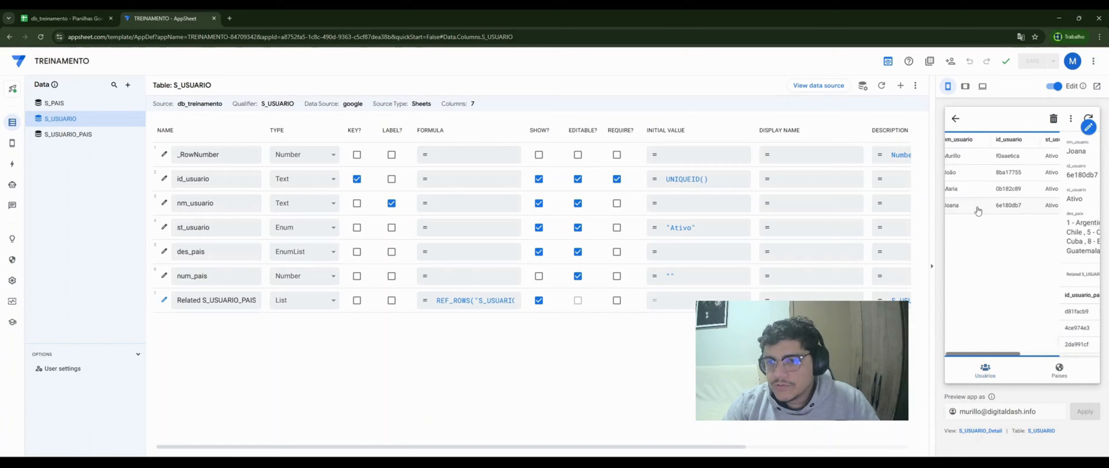
scroll(1012, 291, "down", 5)
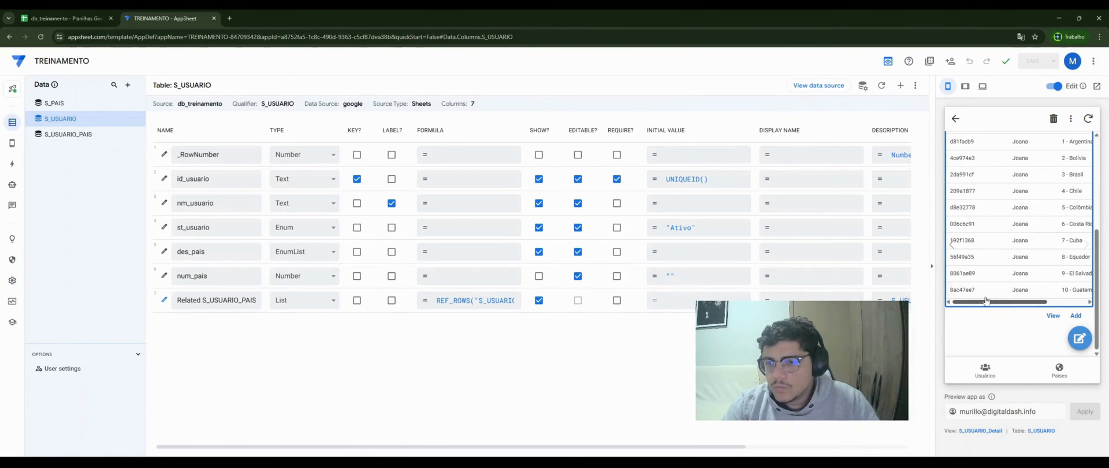
scroll(1030, 283, "up", 2)
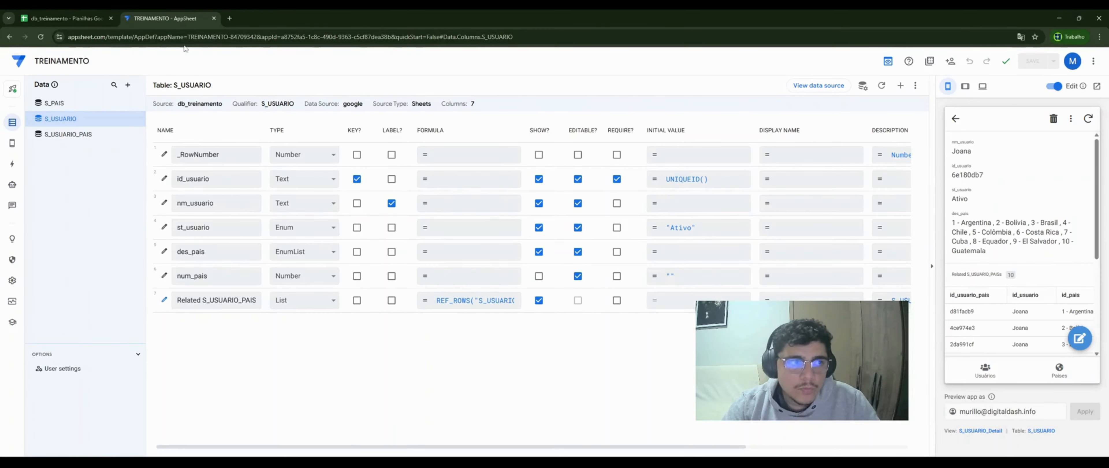
- Switch to the db_treinamento spreadsheet and check cell C17 holding 4 - Chile
left_click(48, 18)
scroll(181, 339, "up", 1)
left_click(181, 339)
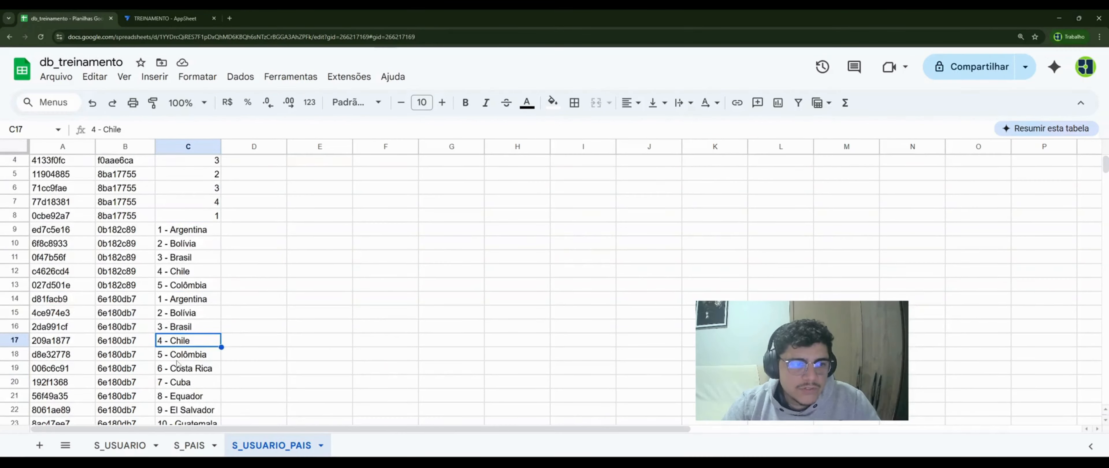
- Return from the spreadsheet to the AppSheet editor's Actions section
scroll(177, 364, "down", 1)
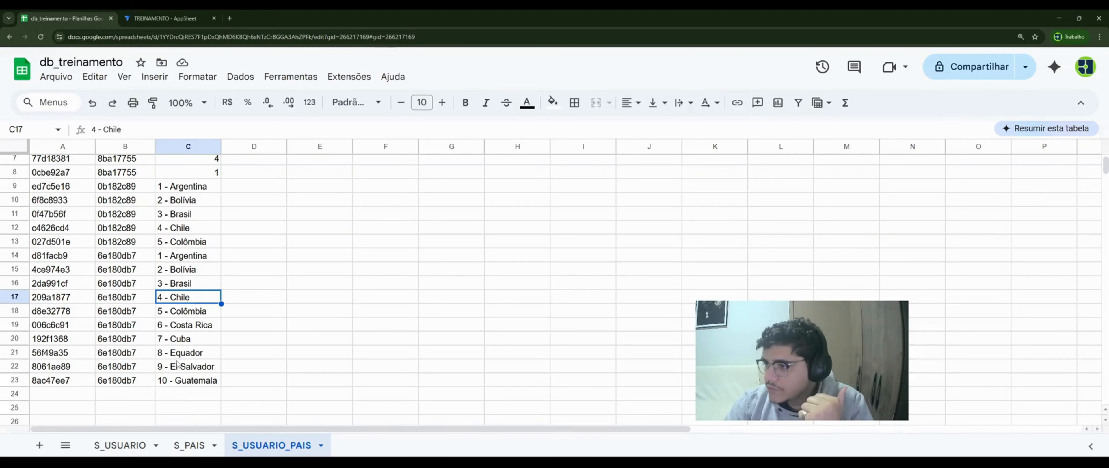
left_click(152, 19)
left_click(12, 164)
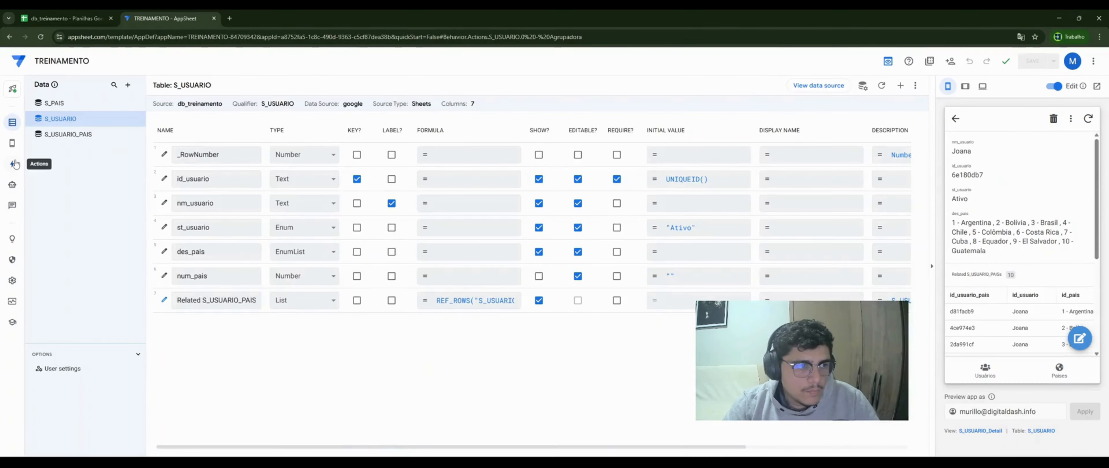
- Inspect 2 - Preenchedora's id_pais expression INDEX([des_pais],[num_pais]), then return to the spreadsheet
left_click(85, 211)
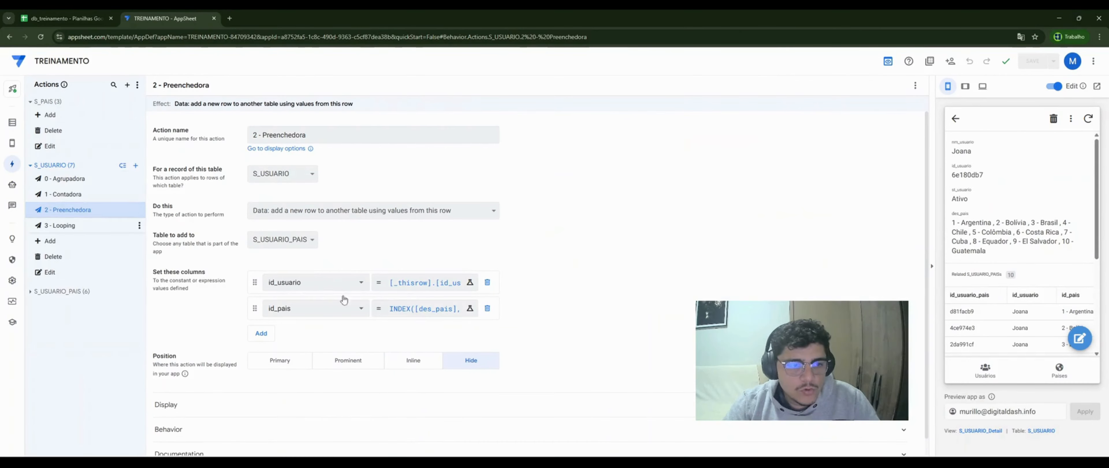
left_click(424, 309)
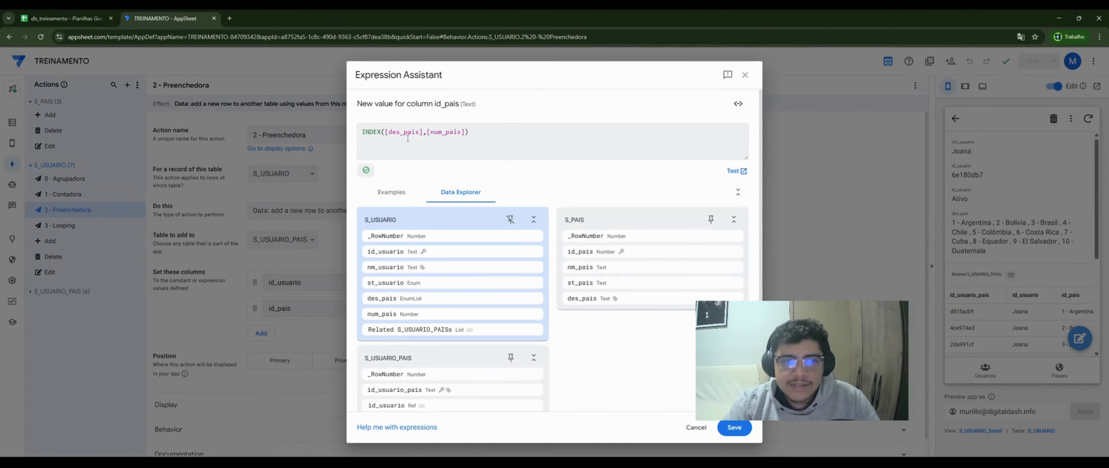
left_click(385, 131)
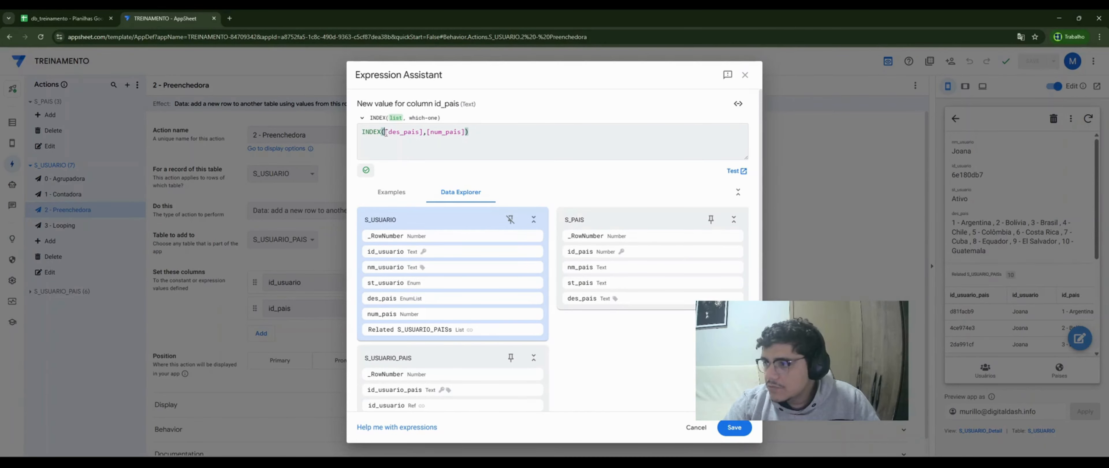
left_click(69, 19)
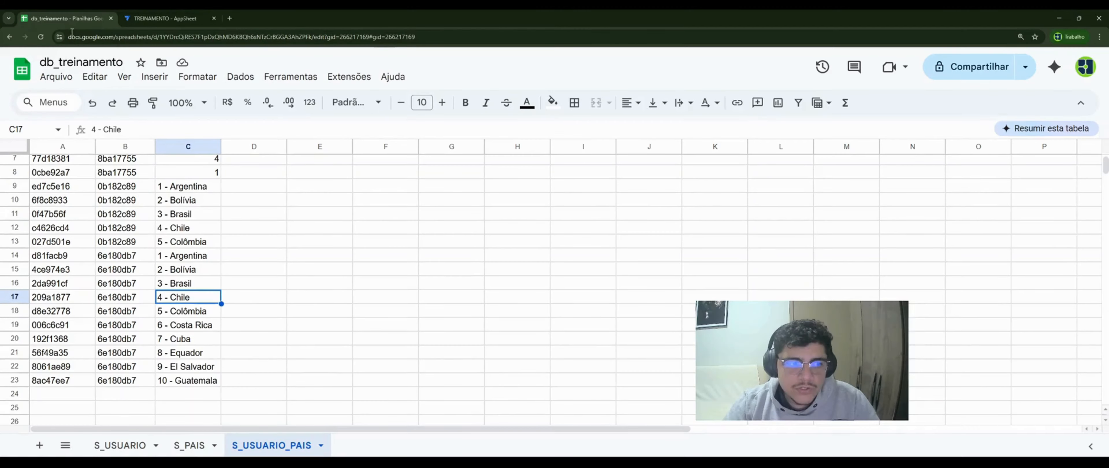
- Check cells C23, C22 and C21 holding 10 - Guatemala, 9 - El Salvador and 8 - Equador
left_click(174, 382)
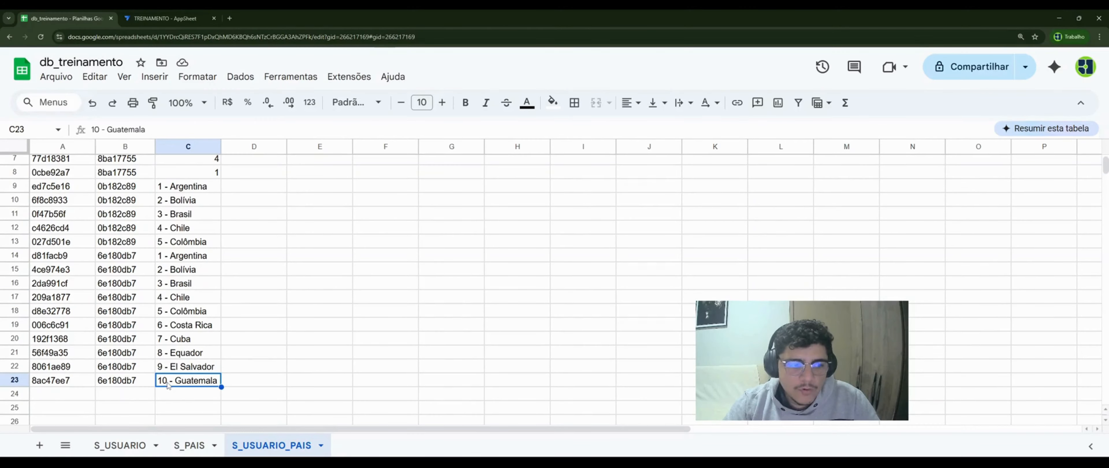
left_click(179, 368)
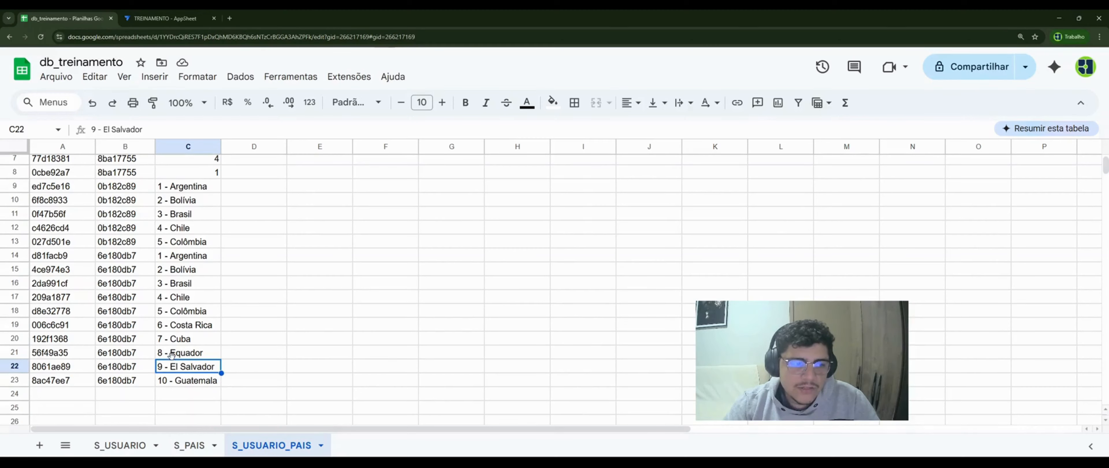
left_click(174, 354)
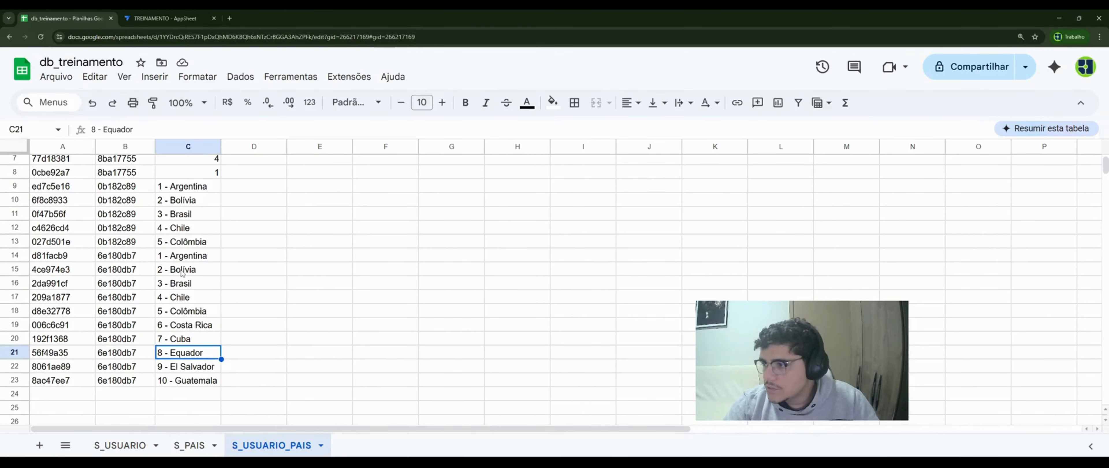
- Compare the numeric id_pais values in C2:C8 with the text country rows A9:C23, then return to AppSheet
scroll(192, 208, "up", 2)
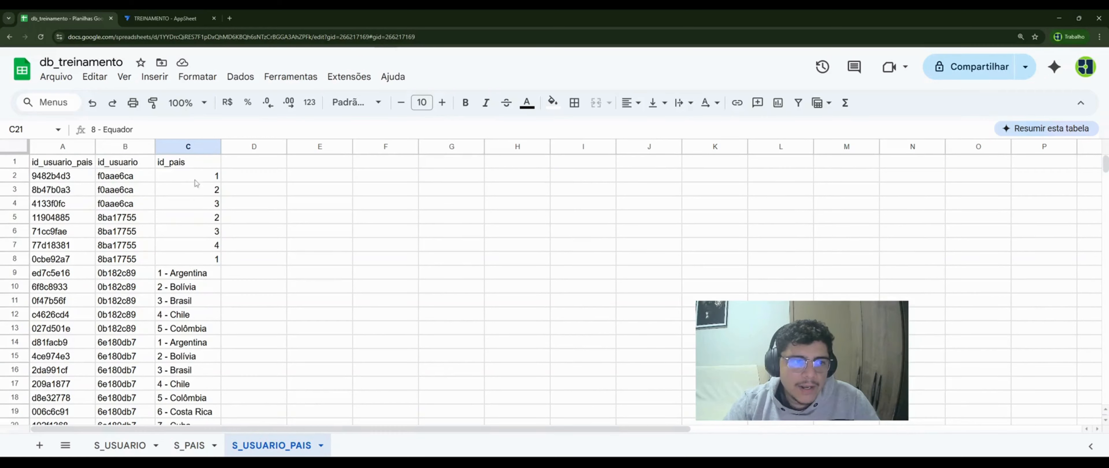
left_click_drag(195, 181, 204, 260)
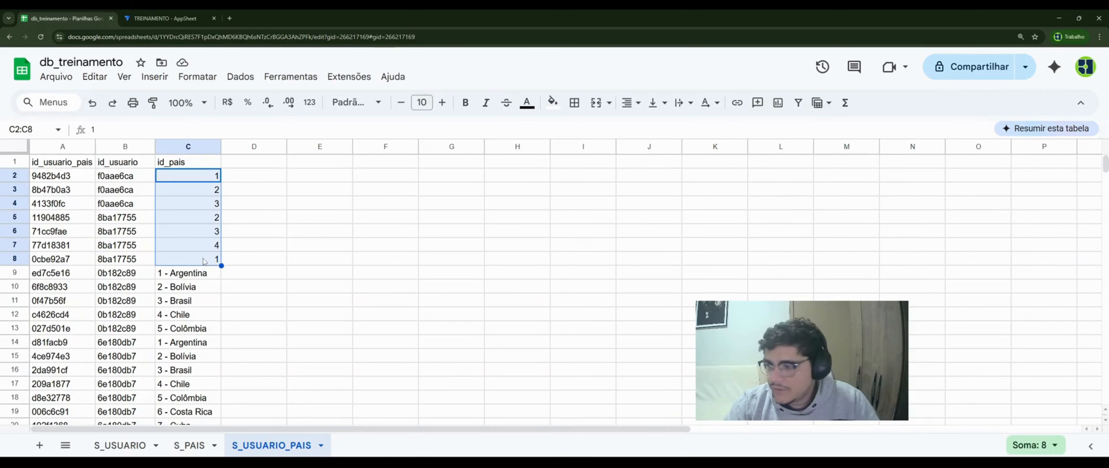
left_click(204, 261)
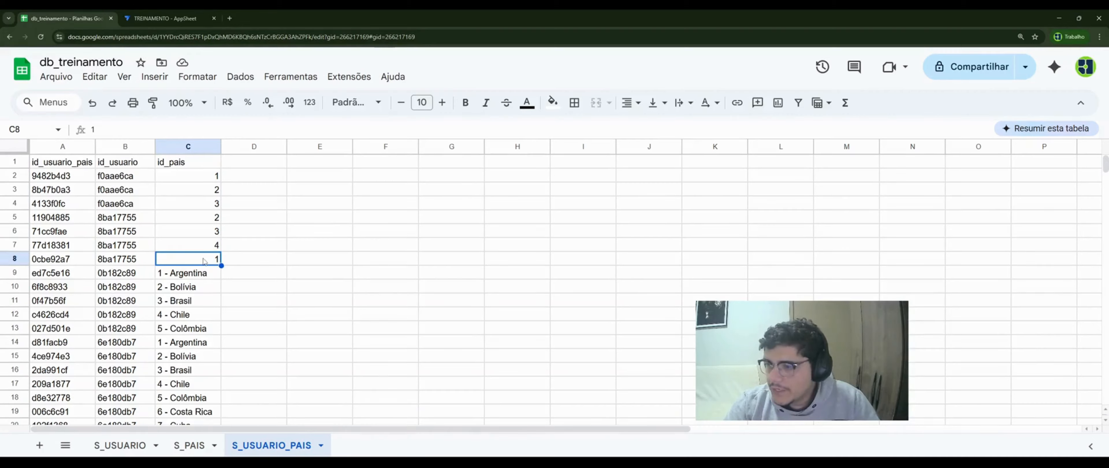
key("Down")
key("Down")
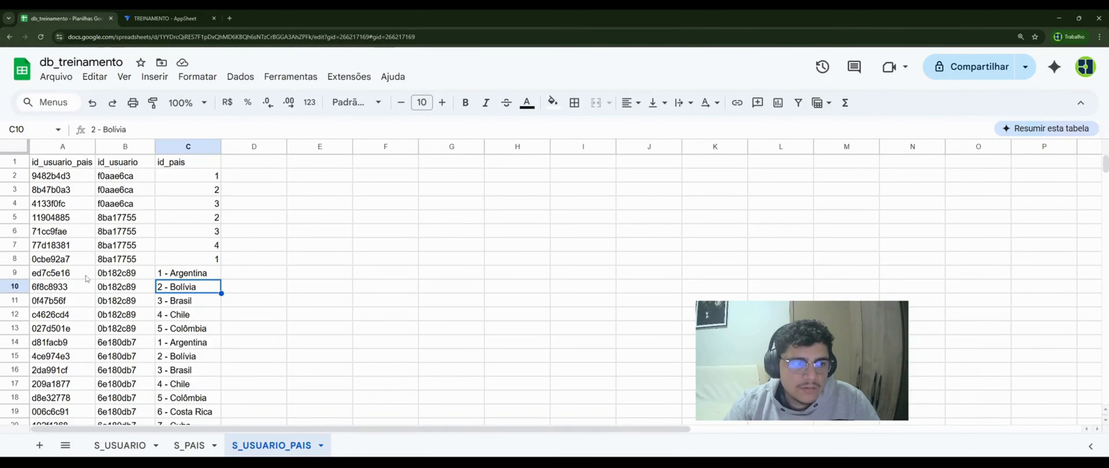
scroll(88, 279, "down", 2)
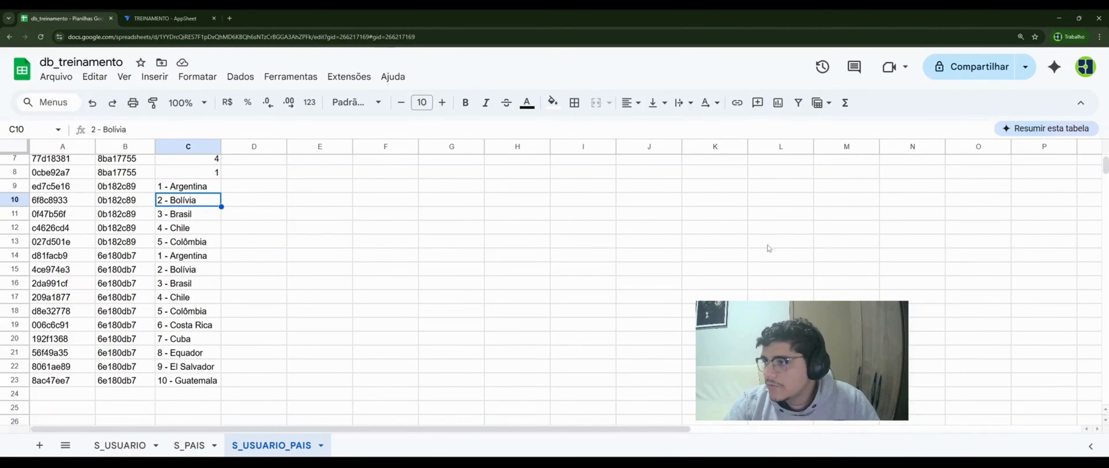
left_click_drag(188, 381, 71, 192)
scroll(80, 240, "up", 2)
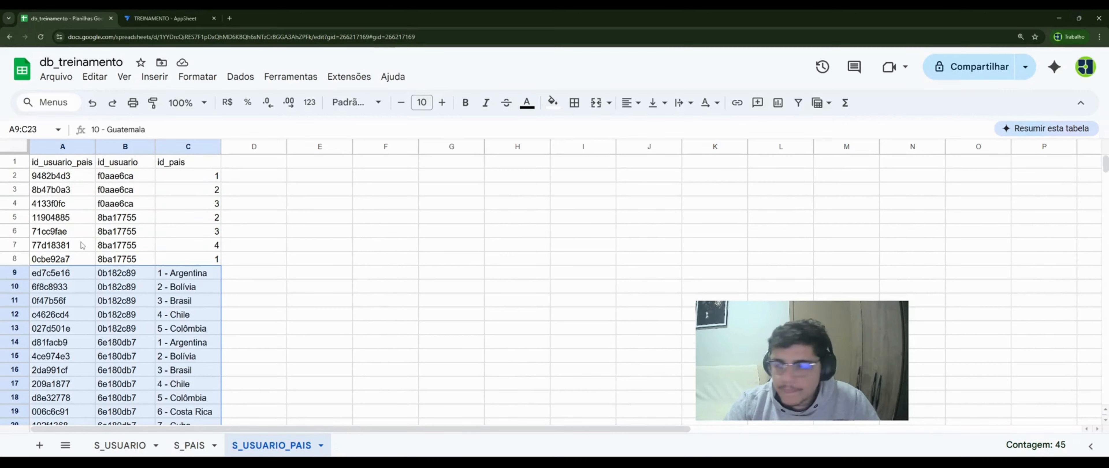
left_click(191, 22)
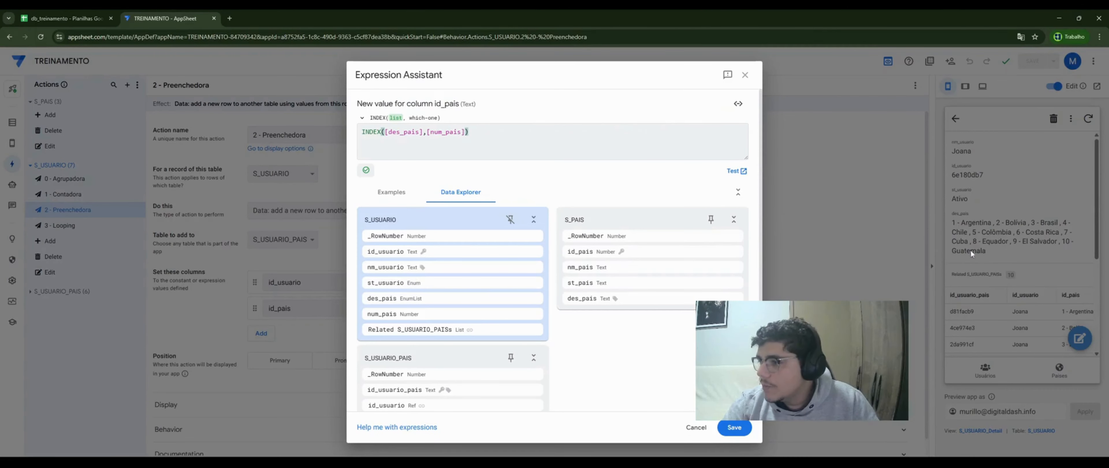